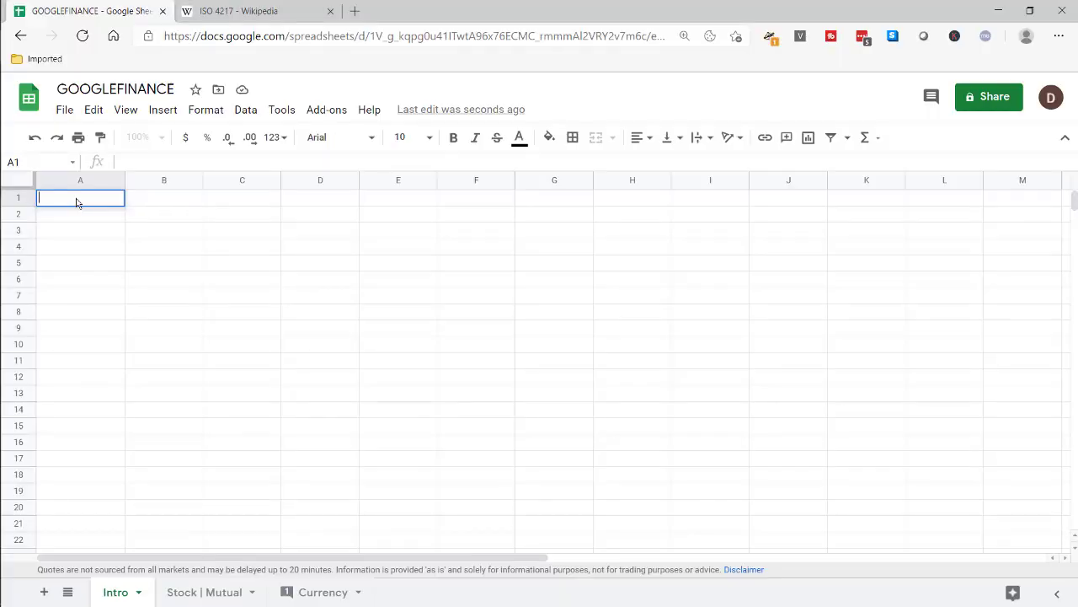
# - Enter =googlefinance("goog") in A1 so it returns the current price 1927.51
pyautogui.write('=g')
pyautogui.write('ooglefin')
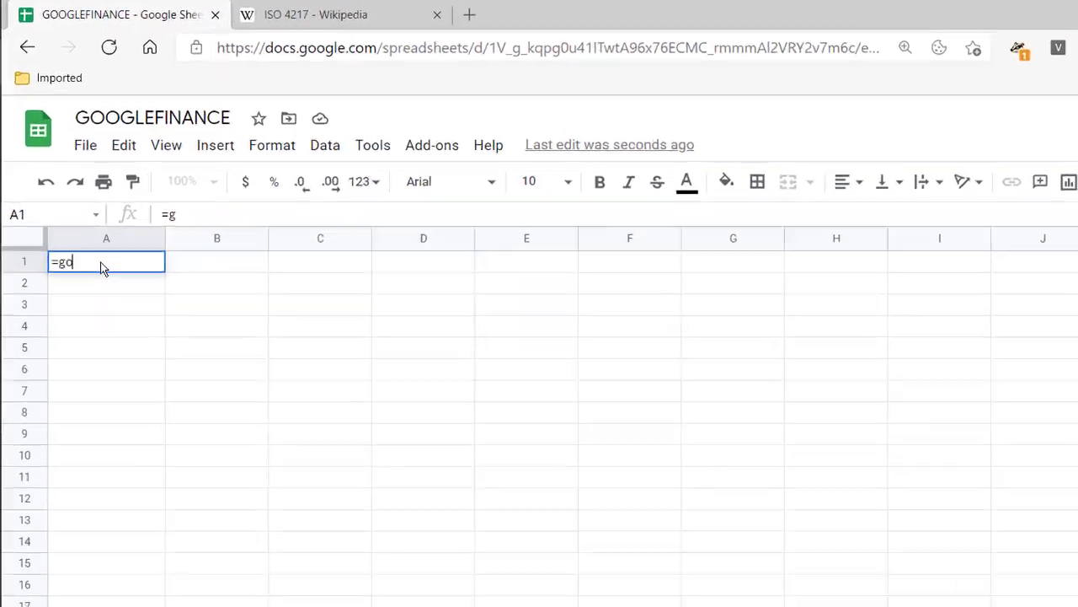
pyautogui.write('ance(')
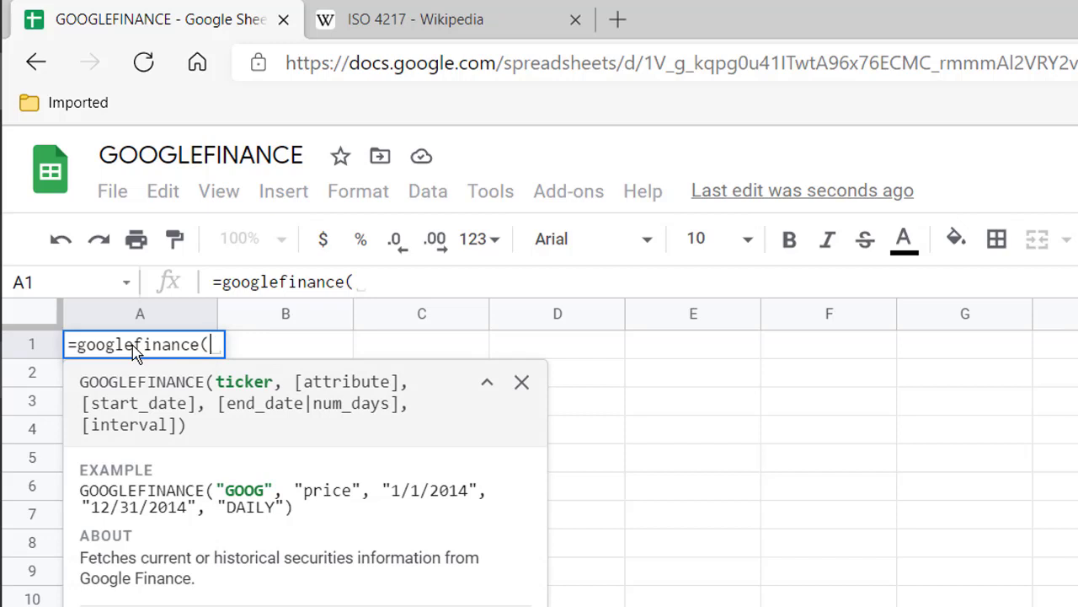
pyautogui.write("'")
pyautogui.press('BackSpace')
pyautogui.write('"')
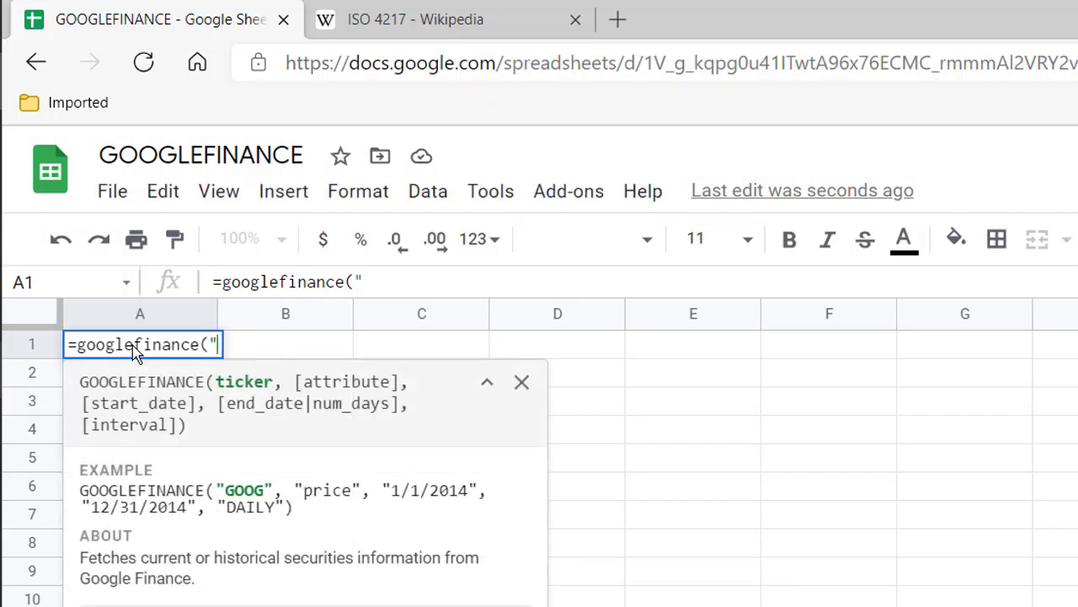
pyautogui.write('goog')
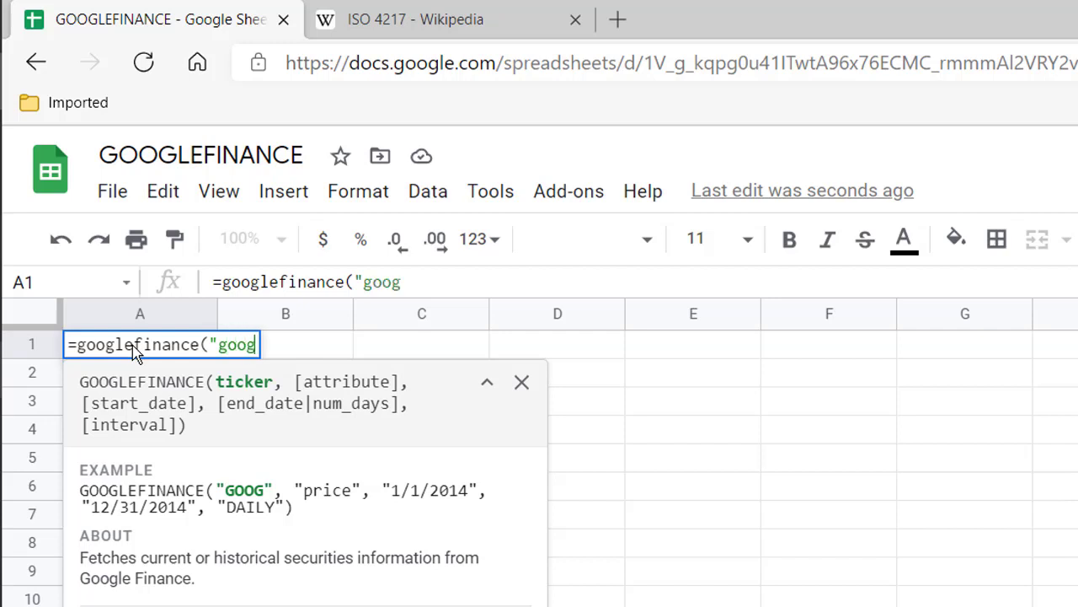
pyautogui.write('")')
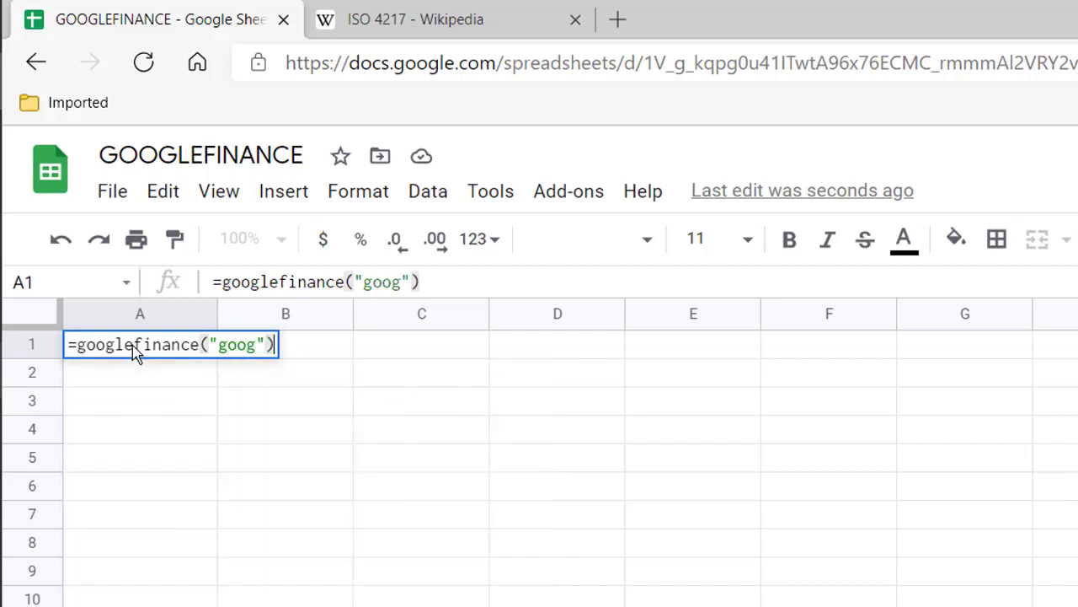
pyautogui.press('Return')
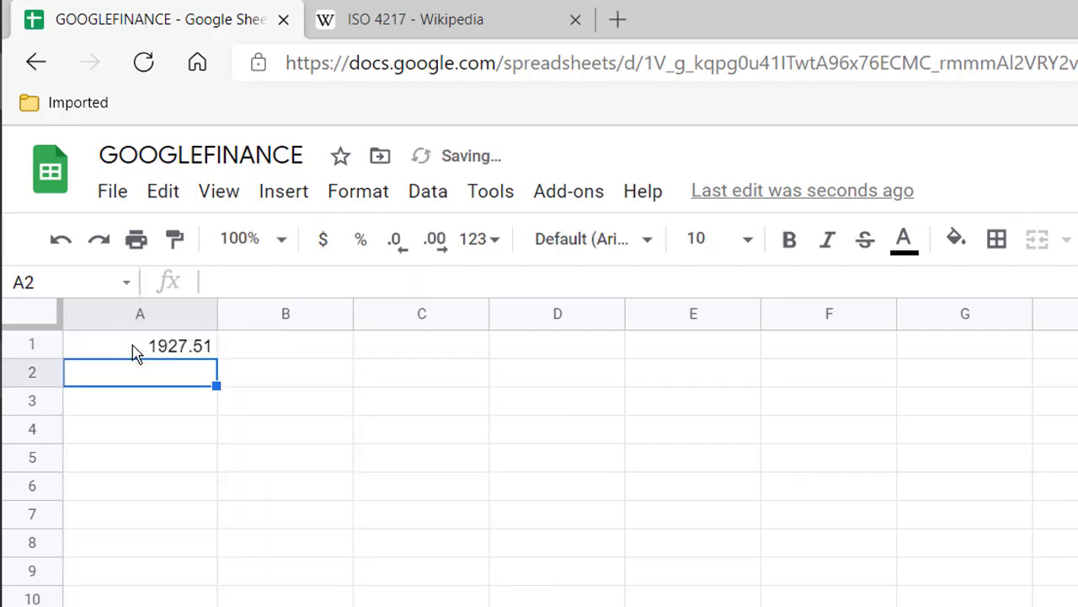
pyautogui.click(135, 352)
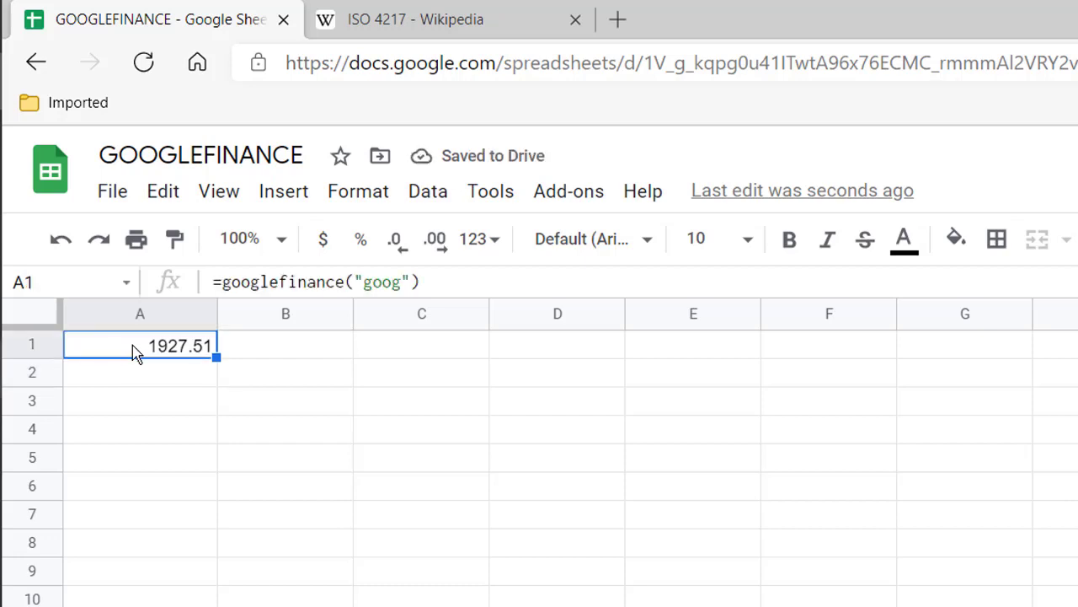
# - Insert the nasdaq: exchange prefix before goog in A1's formula
pyautogui.click(413, 281)
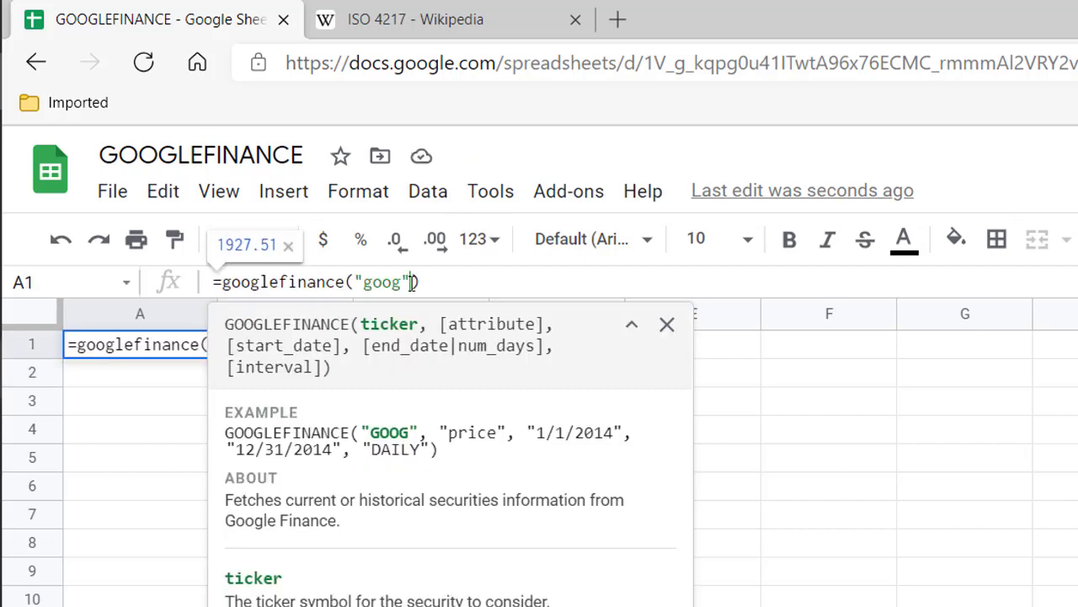
pyautogui.click(366, 283)
pyautogui.write('nas')
pyautogui.write('day')
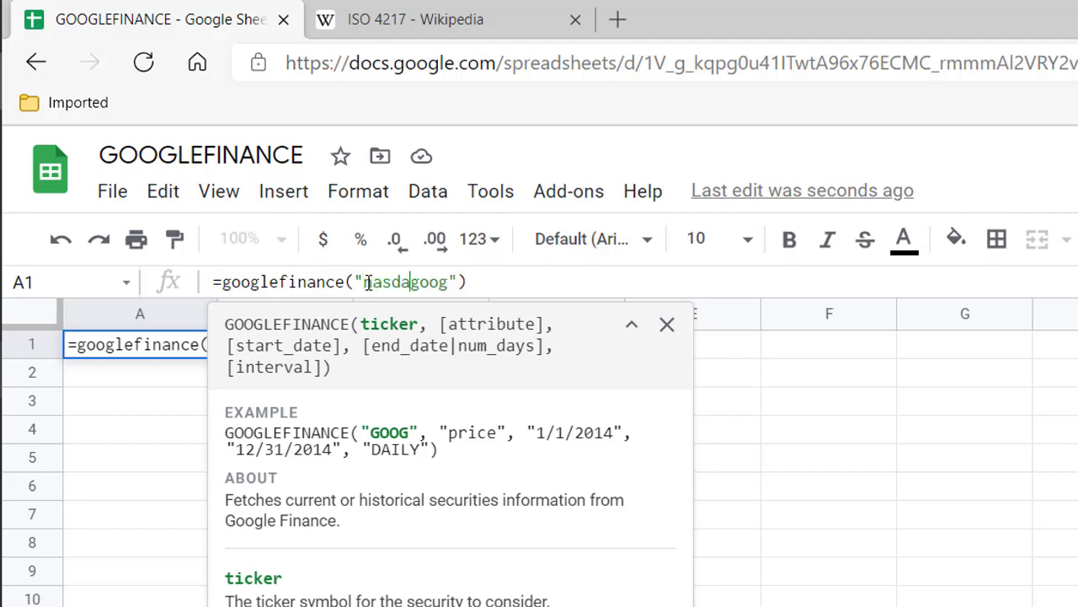
pyautogui.press('BackSpace')
pyautogui.write('q:')
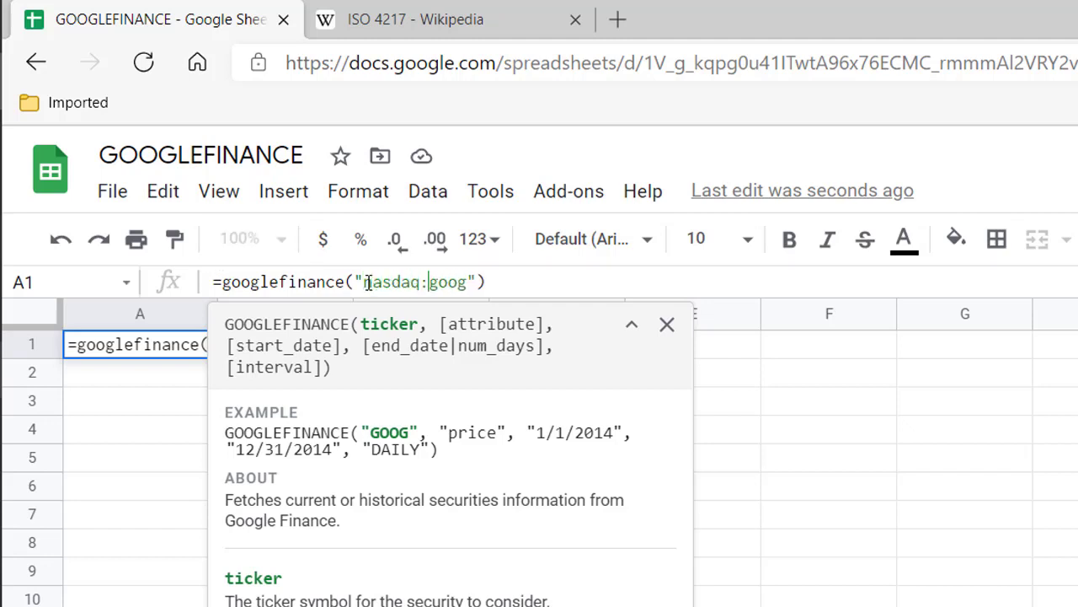
pyautogui.press('Return')
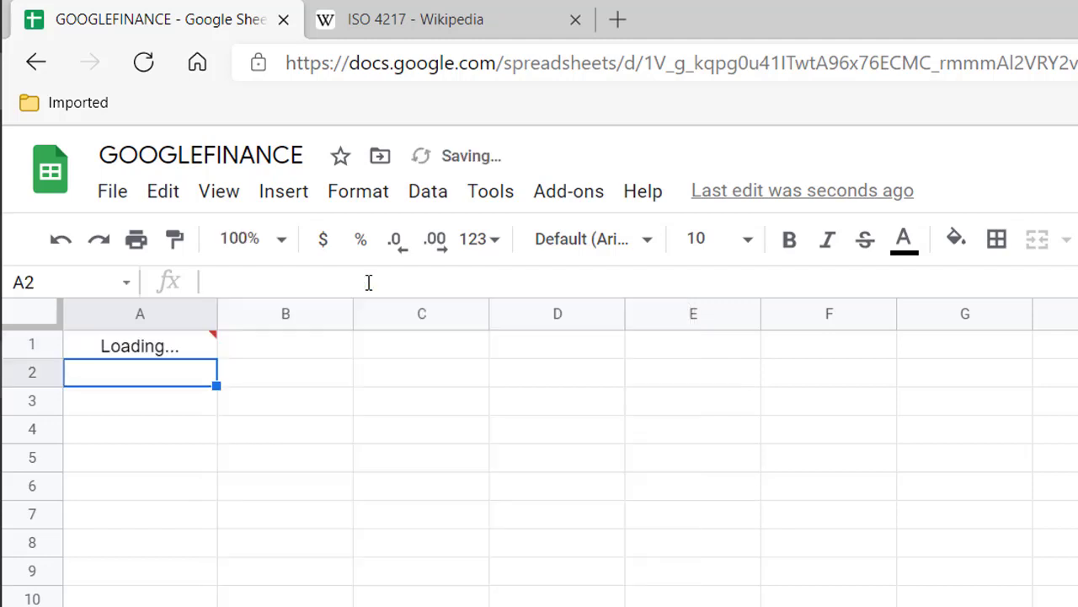
pyautogui.click(184, 350)
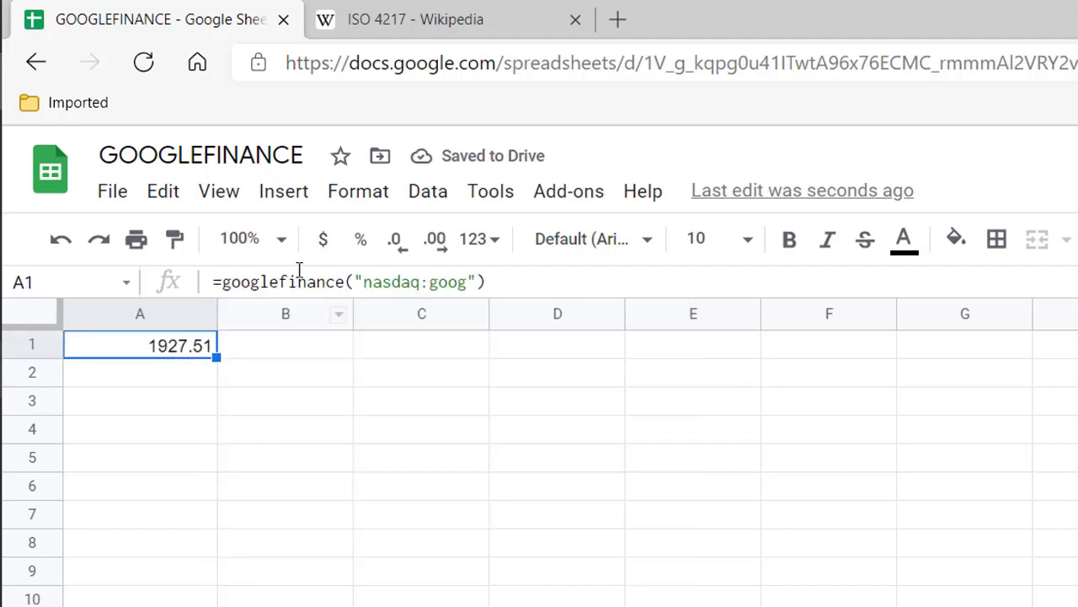
# - Replace A1's ticker with nyse:cuk, which returns #N/A
pyautogui.click(472, 282)
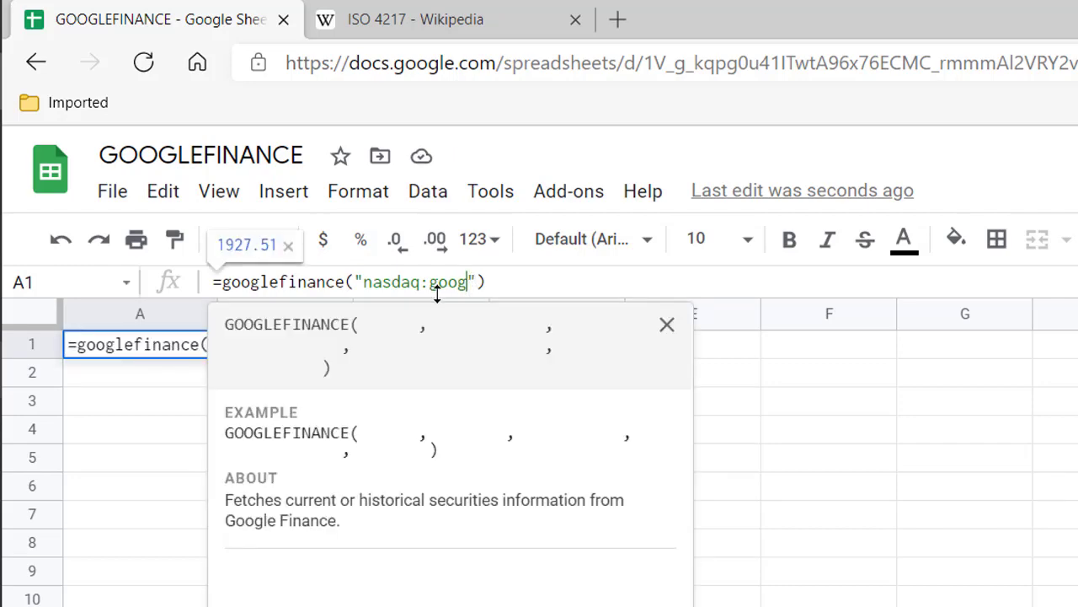
pyautogui.moveTo(472, 282); pyautogui.dragTo(366, 302)
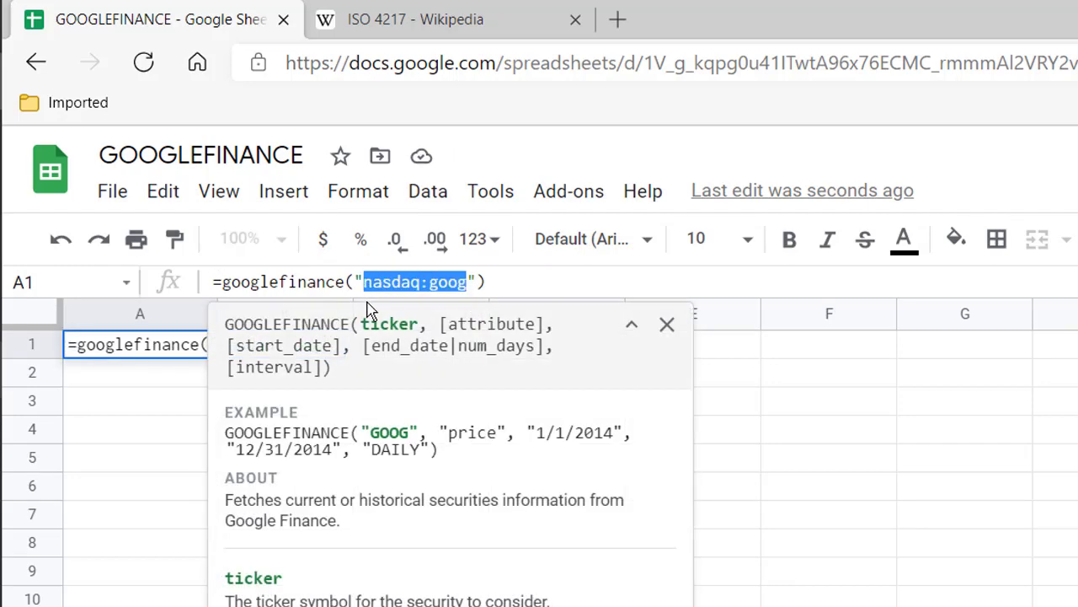
pyautogui.write('nyse:')
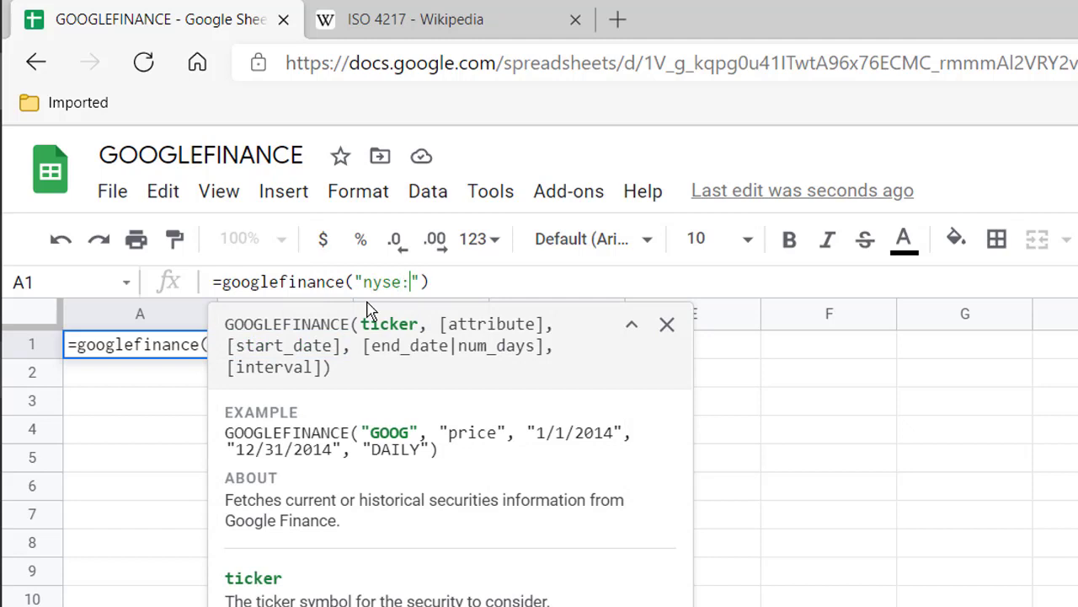
pyautogui.write('cuk')
pyautogui.press('Return')
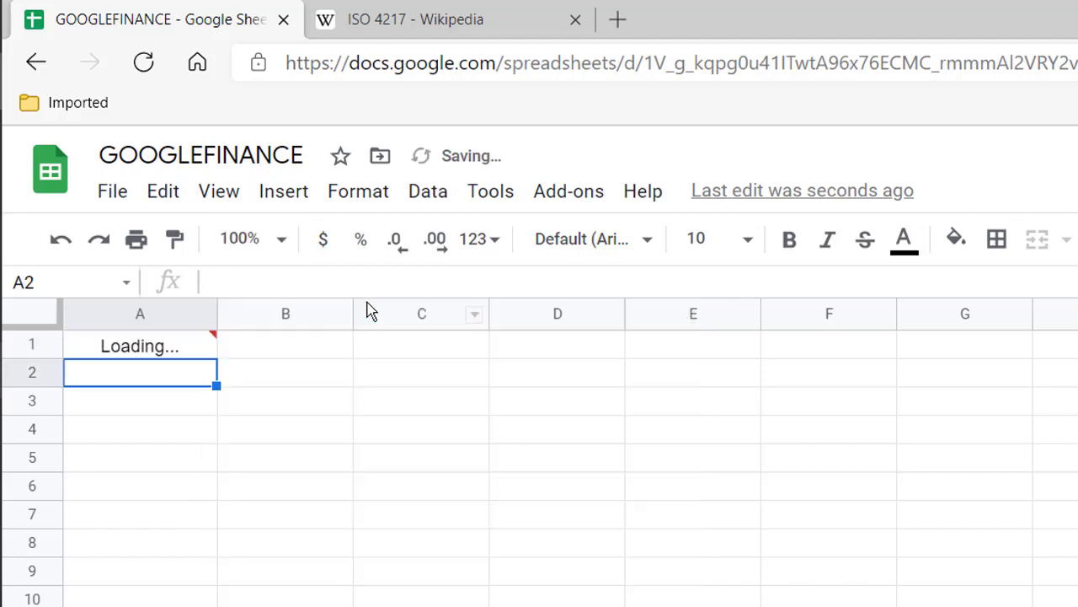
pyautogui.press('Right')
pyautogui.press('Right')
pyautogui.press('Right')
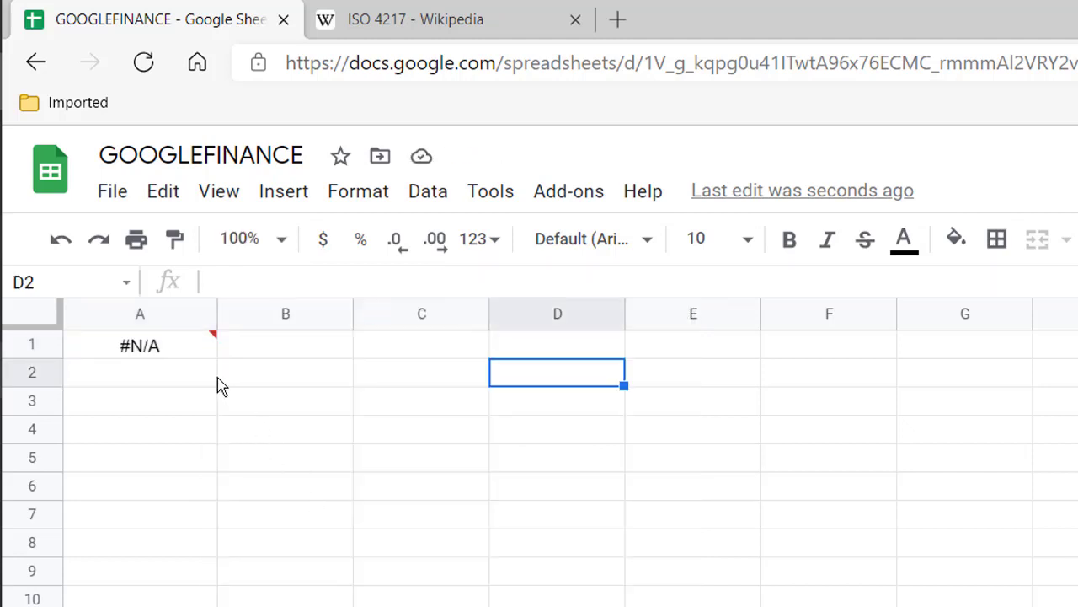
pyautogui.click(168, 353)
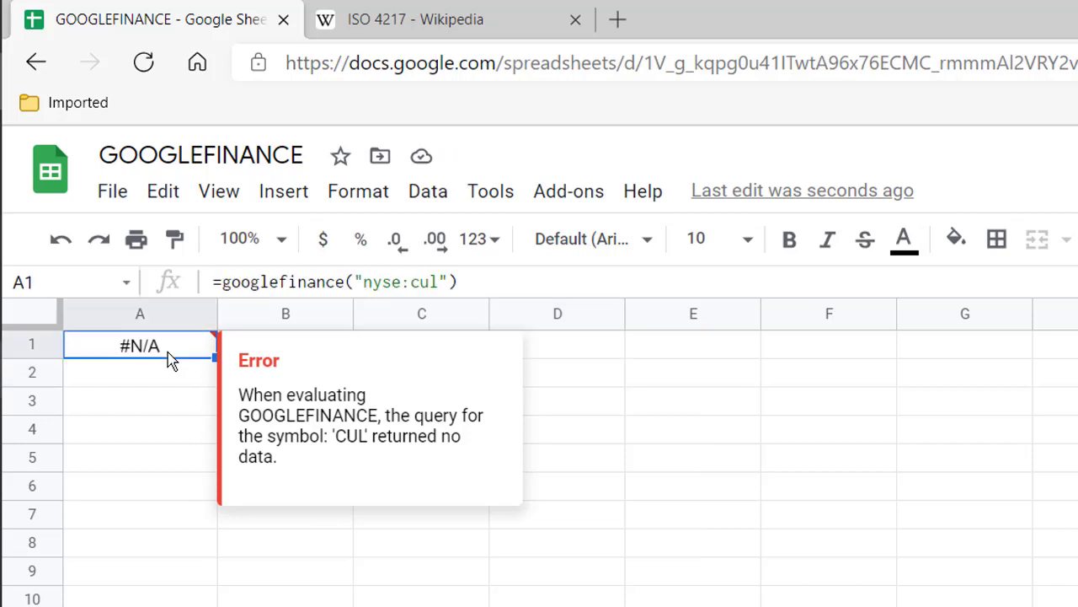
# - Correct the ticker to nyse:ccl (19.45) and confirm it with a Google search for ccl
pyautogui.click(437, 281)
pyautogui.press('BackSpace')
pyautogui.press('BackSpace')
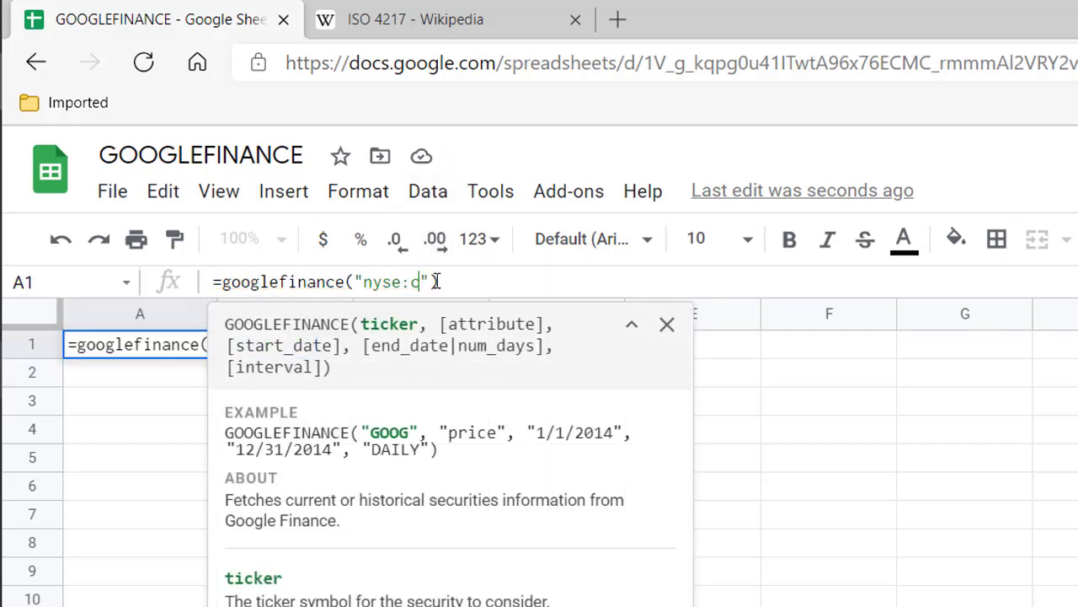
pyautogui.write('cl')
pyautogui.press('Return')
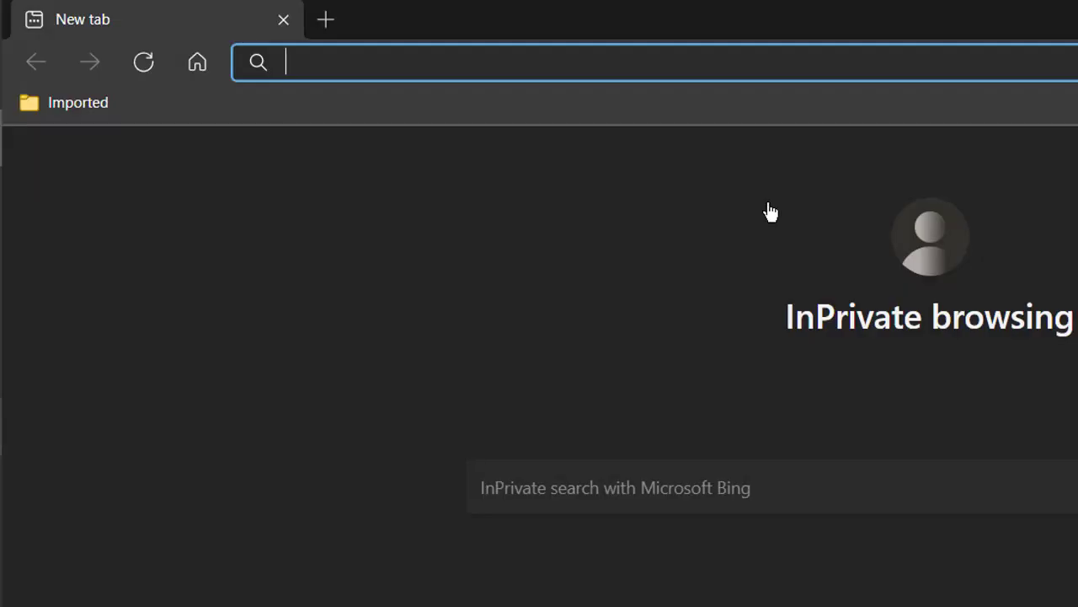
pyautogui.write('c')
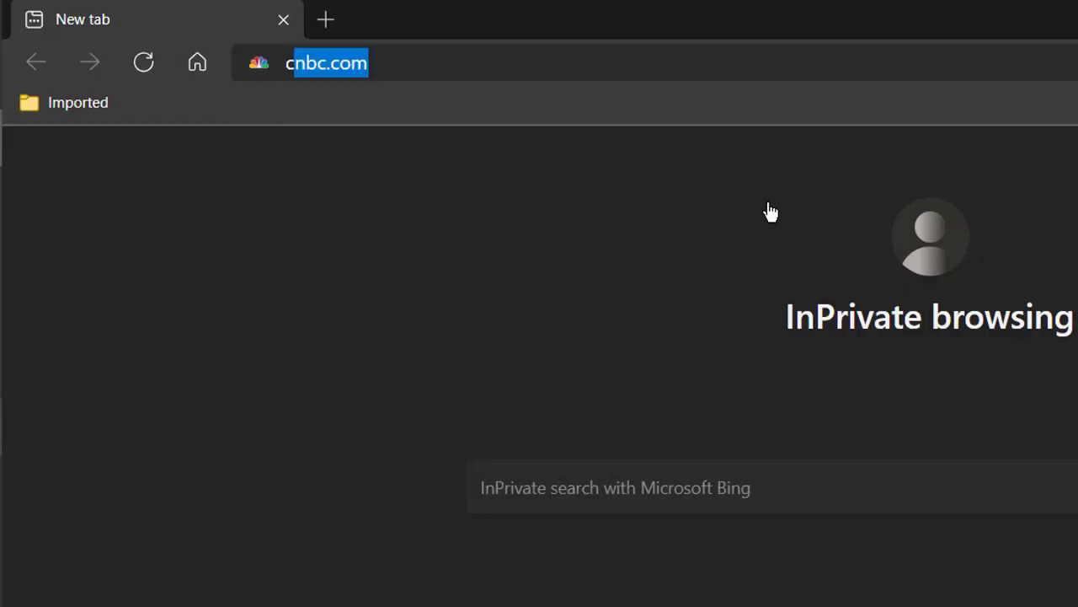
pyautogui.write('cl')
pyautogui.press('Return')
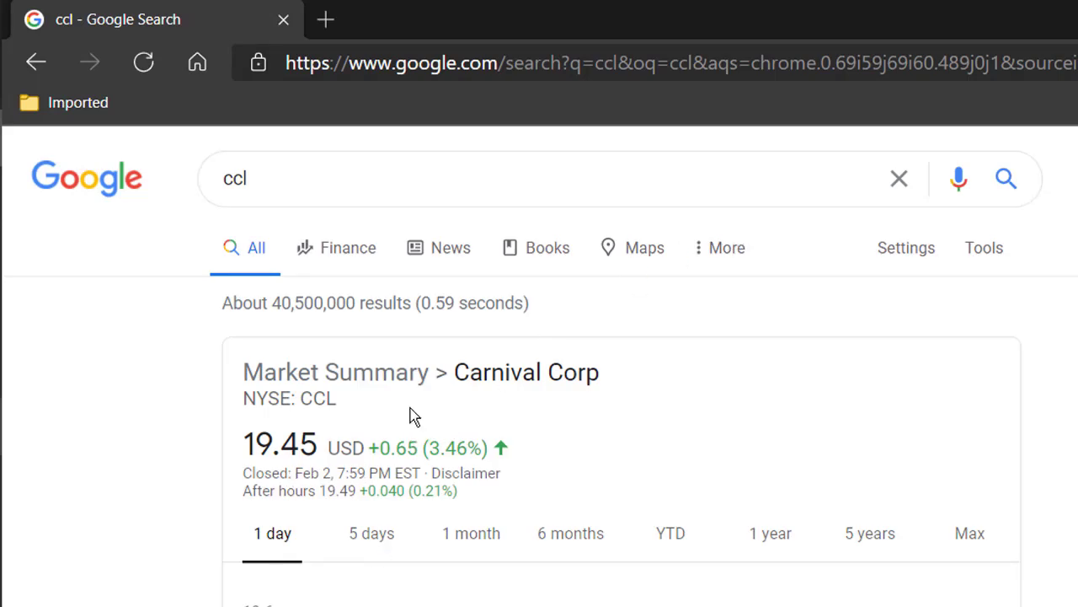
# - Switch A1's exchange to lon:ccl, returning 1239, and verify it with a web search
pyautogui.hotkey('alt', 'Tab')
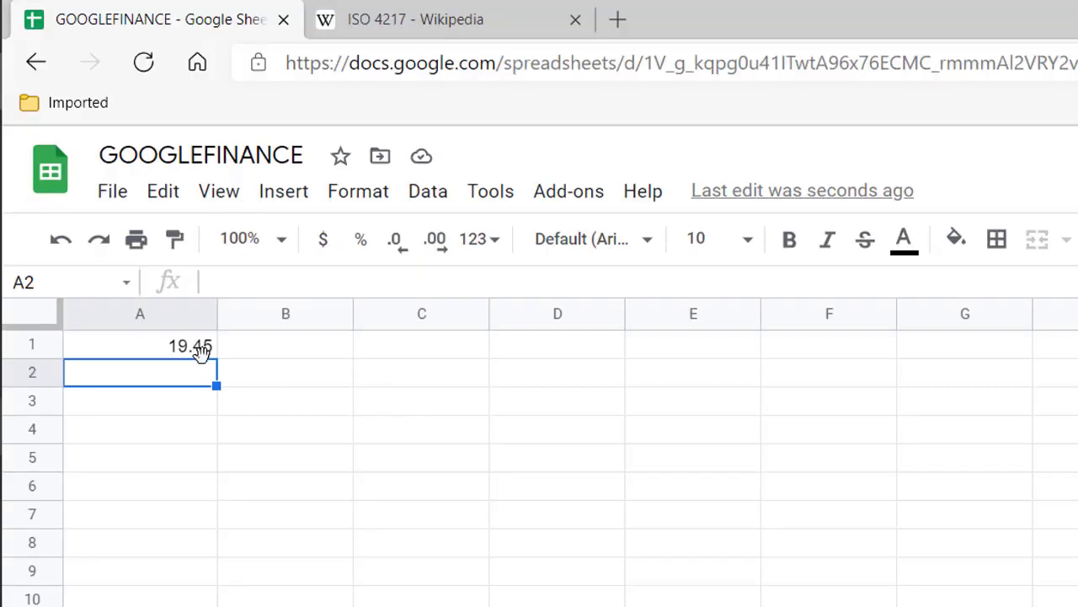
pyautogui.click(198, 346)
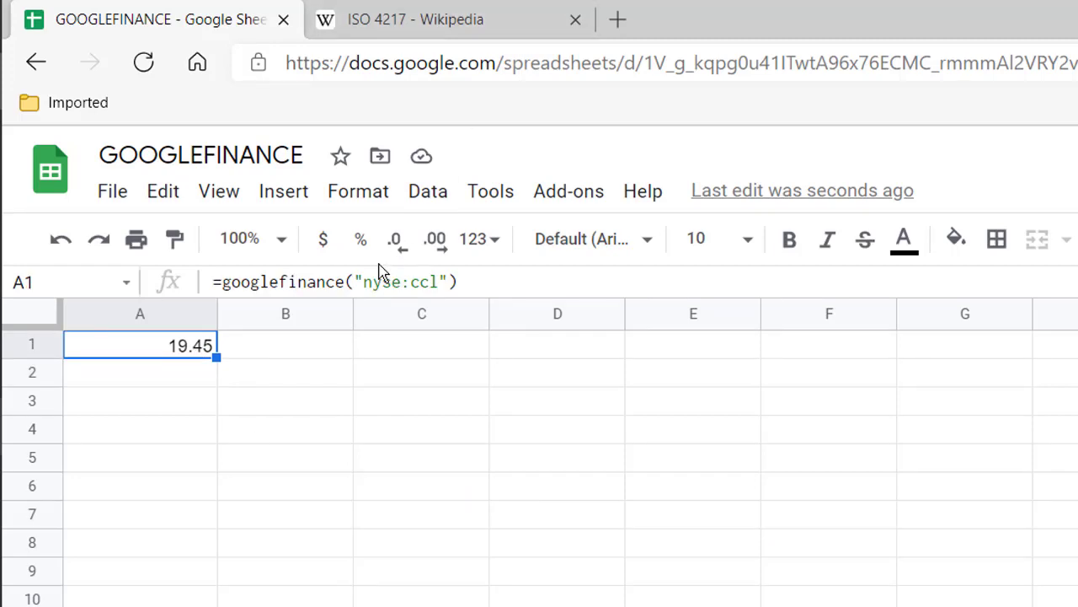
pyautogui.click(402, 282)
pyautogui.press('BackSpace')
pyautogui.press('BackSpace')
pyautogui.press('BackSpace')
pyautogui.press('BackSpace')
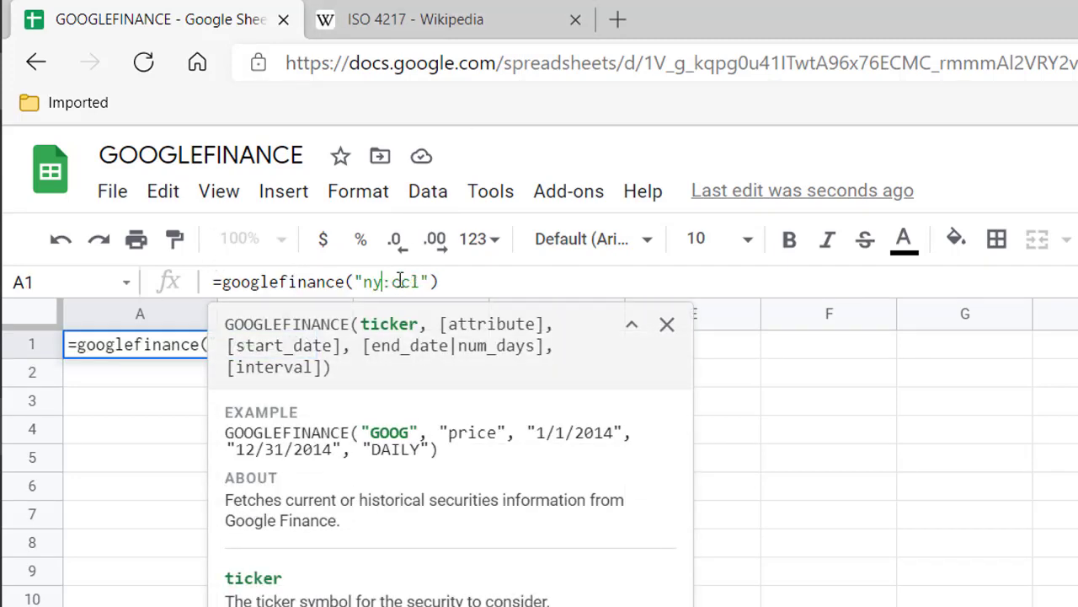
pyautogui.write('lon')
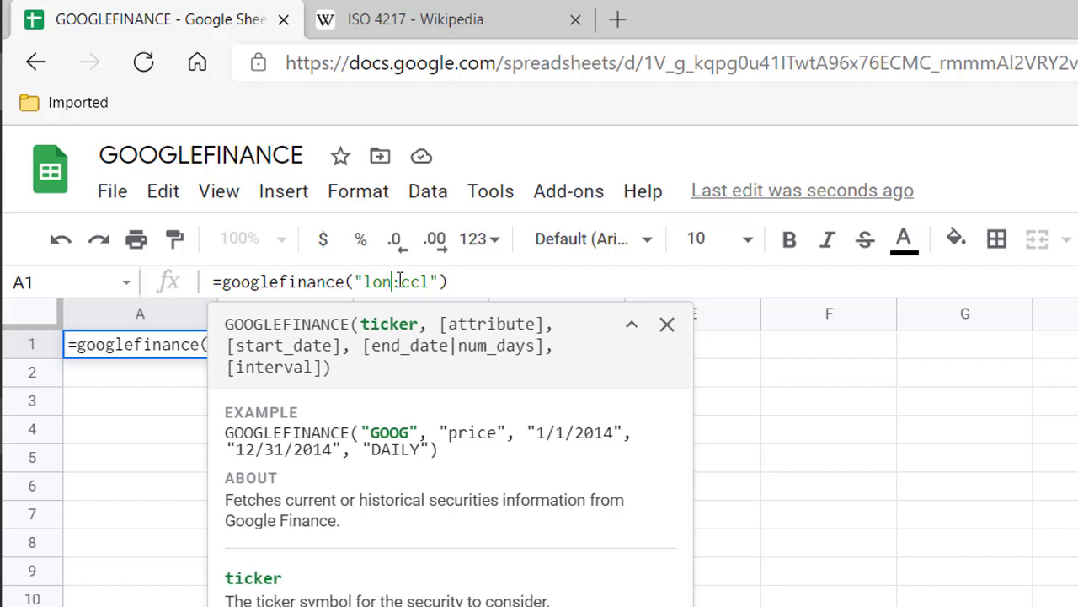
pyautogui.press('Return')
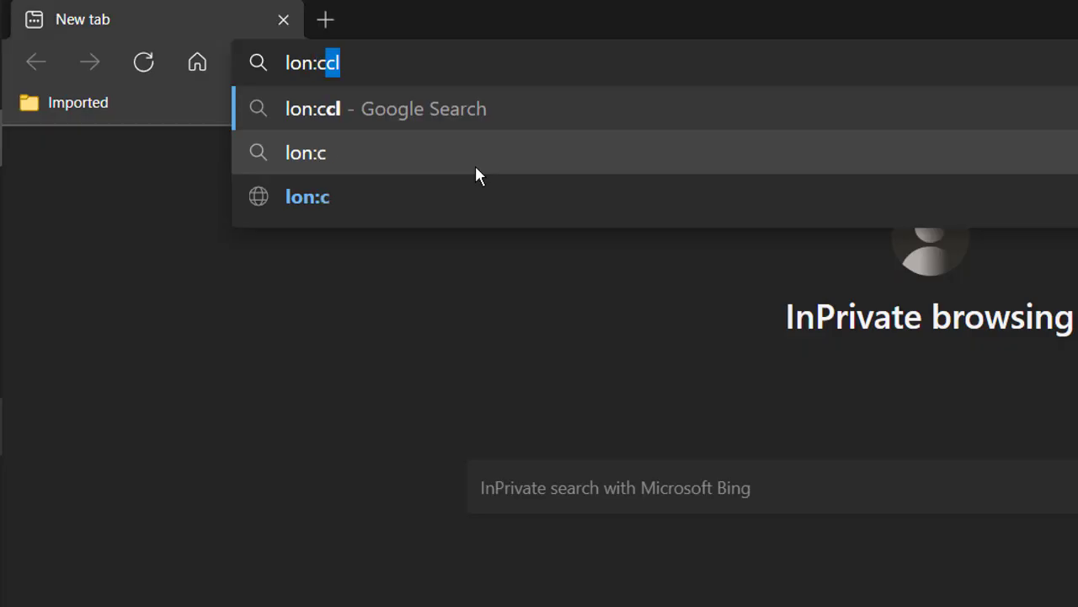
pyautogui.write('cl')
pyautogui.press('Return')
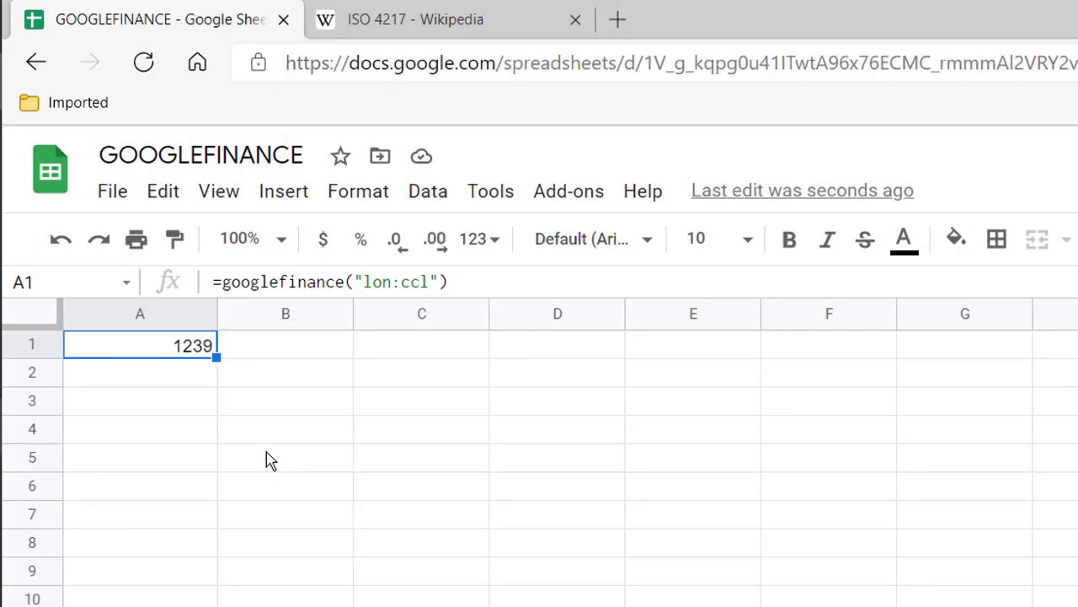
# - Clear the ticker text between the quotes in A1's GOOGLEFINANCE formula
pyautogui.click(414, 281)
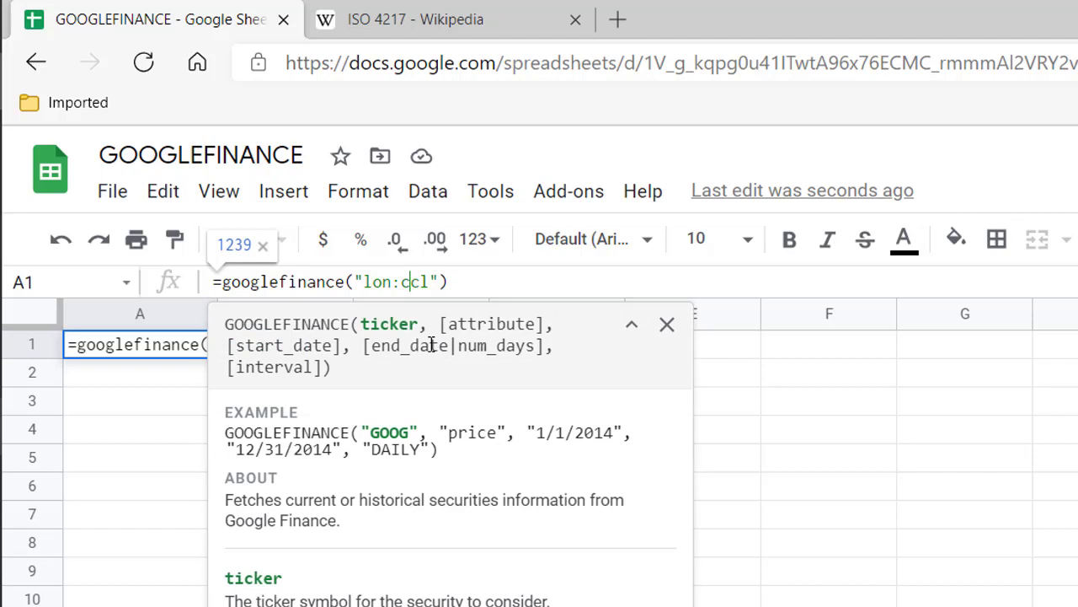
pyautogui.click(404, 283)
pyautogui.press('BackSpace')
pyautogui.press('BackSpace')
pyautogui.press('BackSpace')
pyautogui.press('BackSpace')
pyautogui.press('BackSpace')
pyautogui.press('BackSpace')
pyautogui.press('BackSpace')
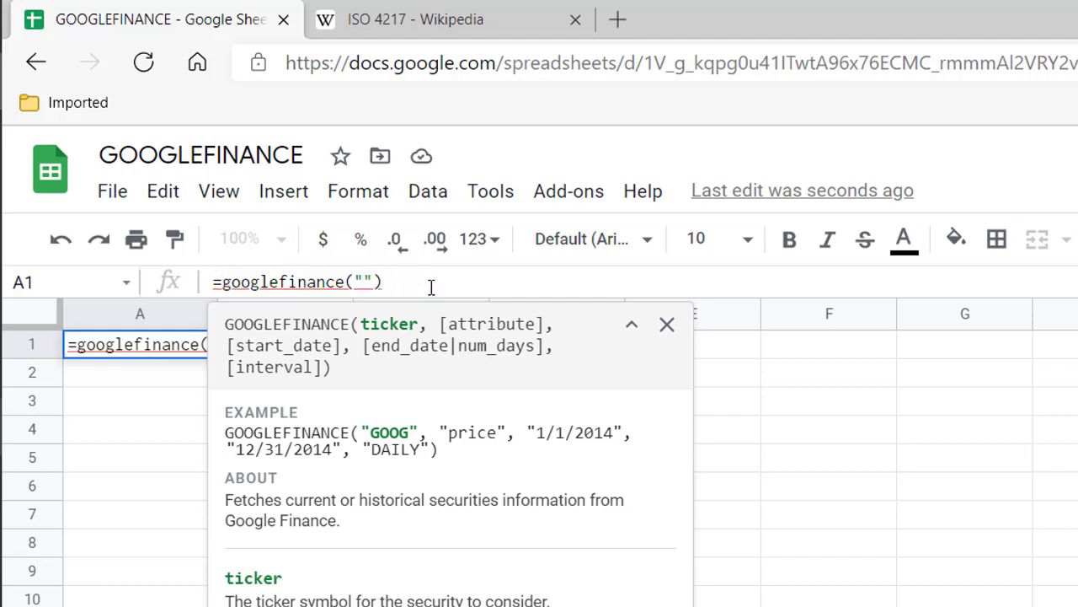
# - Enter aapl as the ticker so A1 returns 134.99
pyautogui.write('aapl')
pyautogui.press('Return')
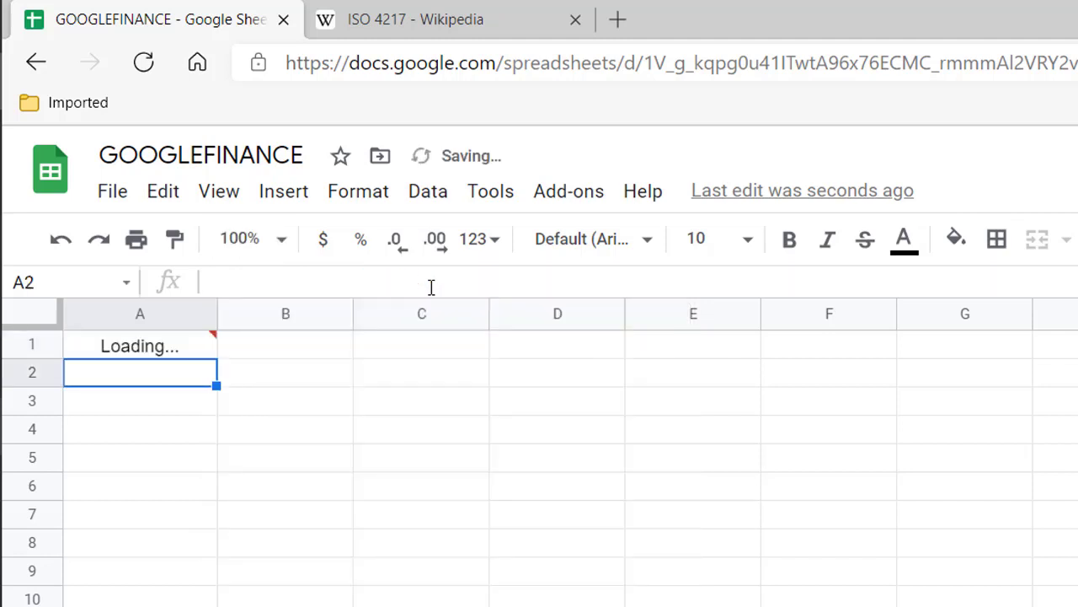
pyautogui.click(181, 354)
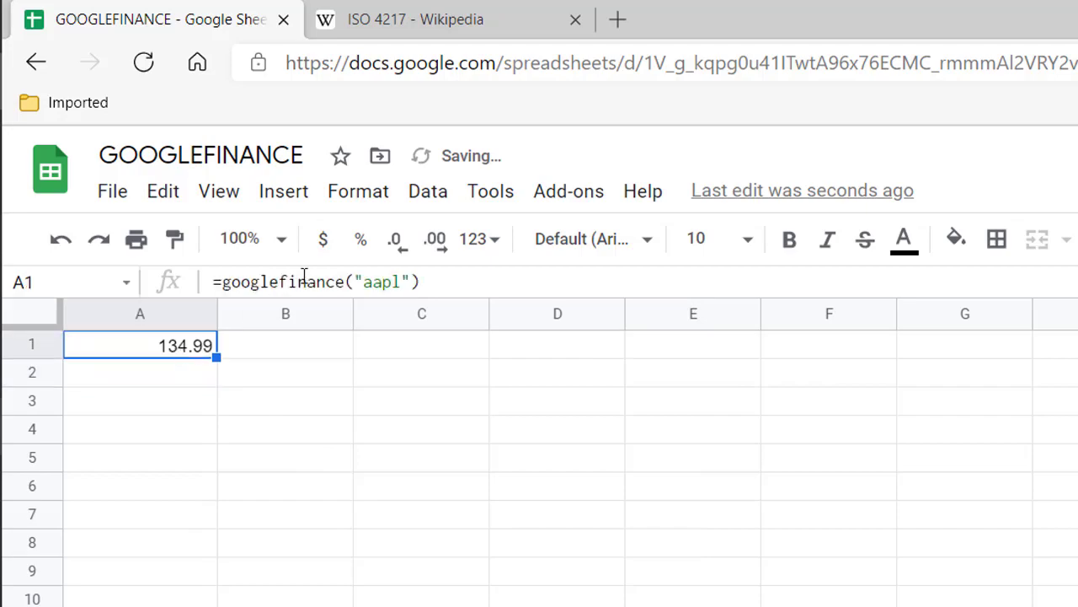
# - Bring up the GOOGLEFINANCE help and scroll through its attribute list
pyautogui.click(371, 283)
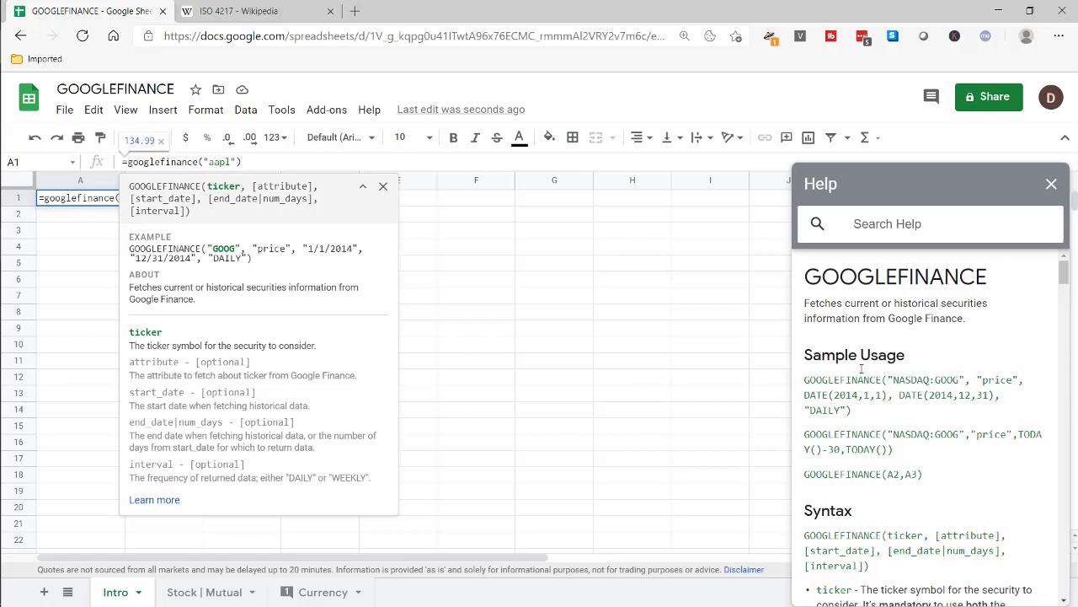
pyautogui.scroll(-5, 861, 368)
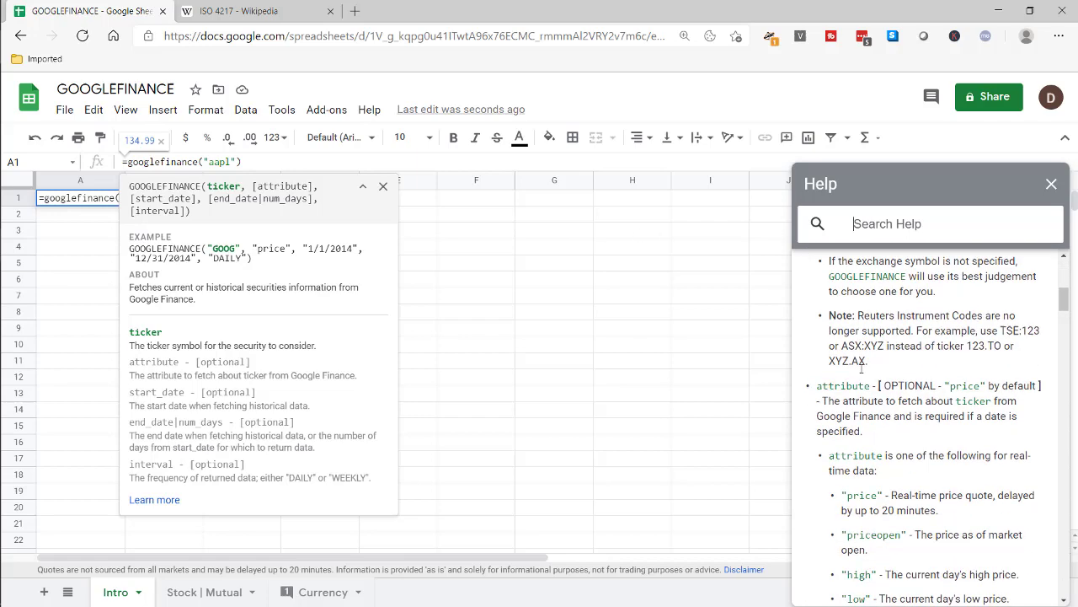
pyautogui.scroll(3, 861, 368)
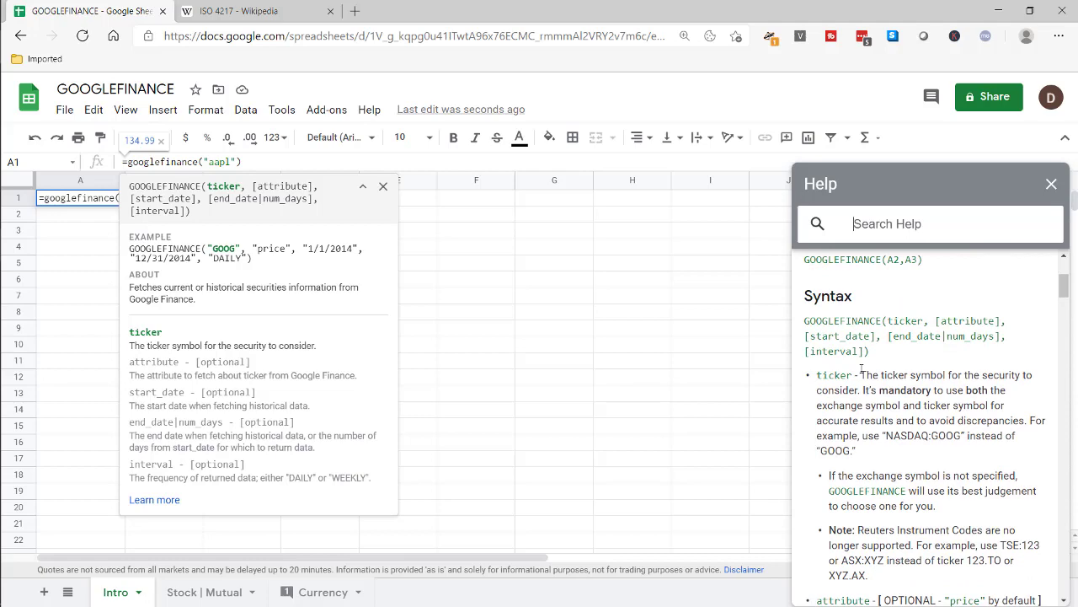
pyautogui.scroll(-4, 861, 368)
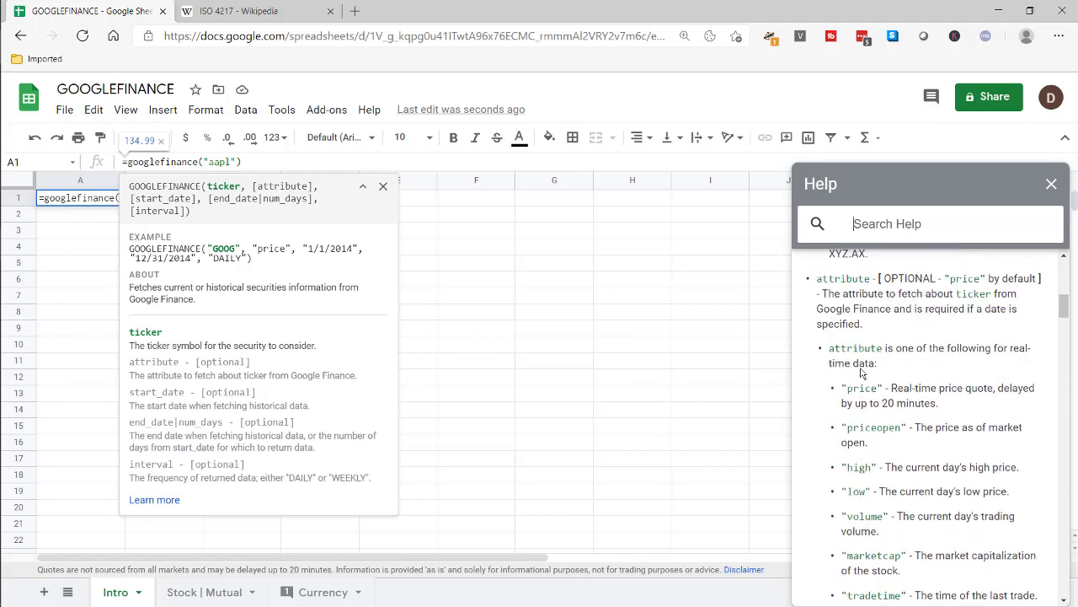
pyautogui.scroll(1, 862, 372)
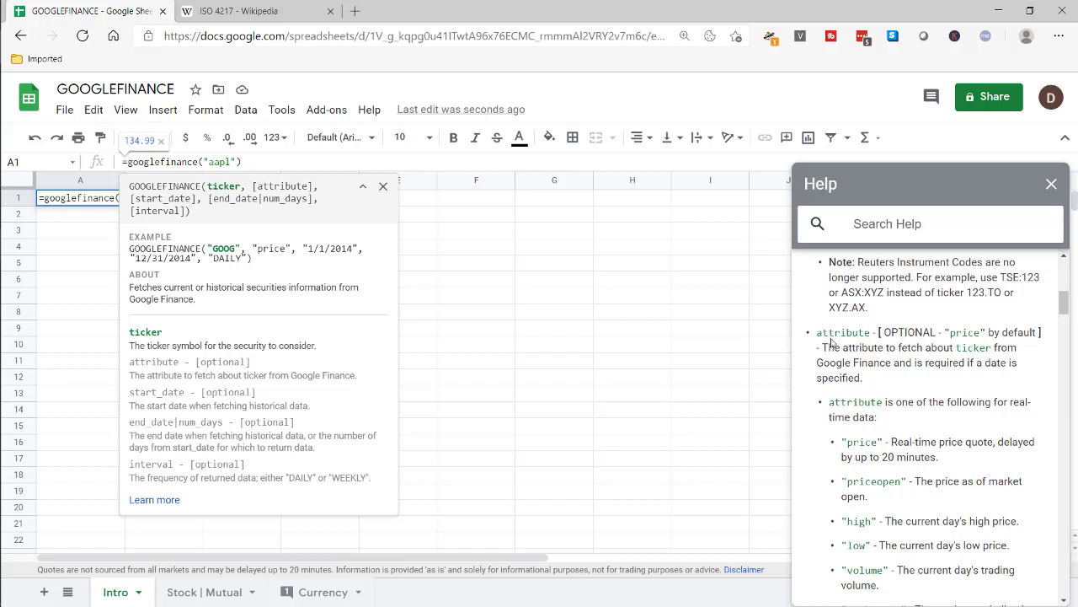
pyautogui.scroll(-1, 851, 431)
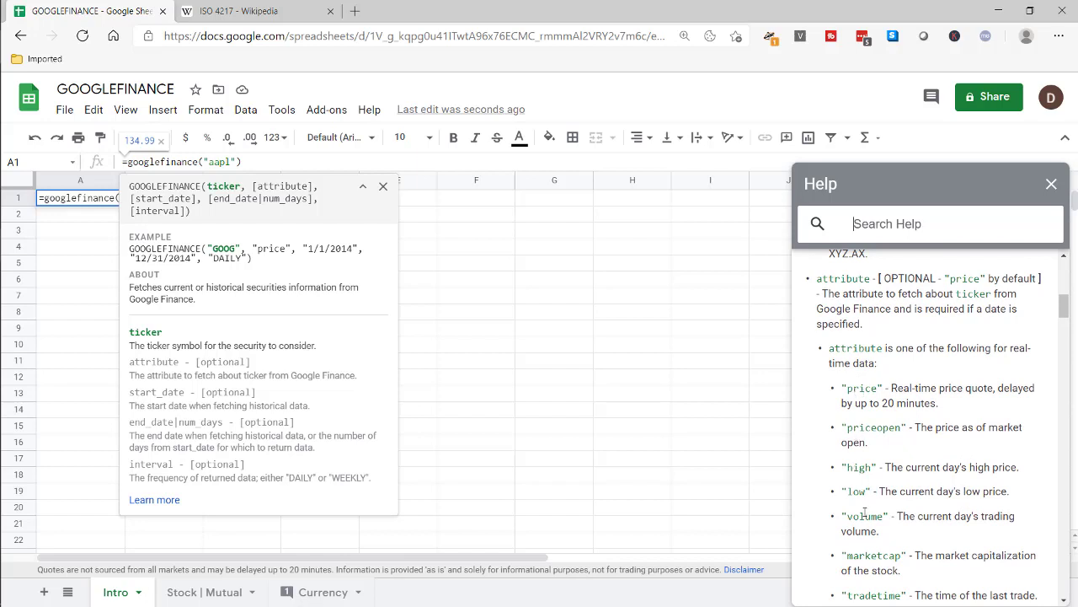
pyautogui.scroll(-3, 899, 487)
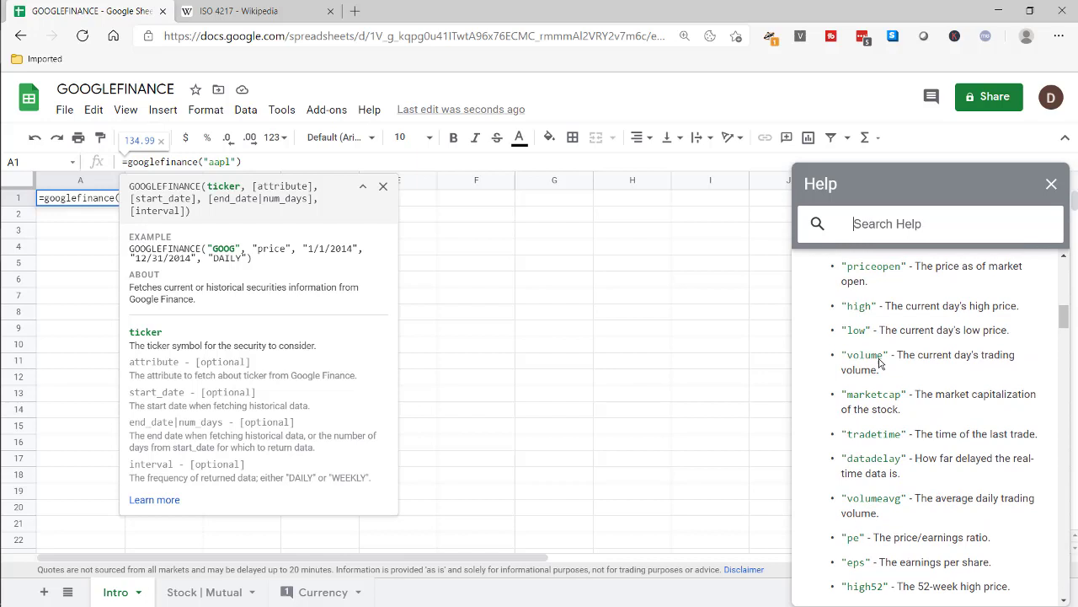
# - Add a volume attribute so A1 returns aapl's trading volume 83305367
pyautogui.click(264, 158)
pyautogui.press('BackSpace')
pyautogui.write(',"')
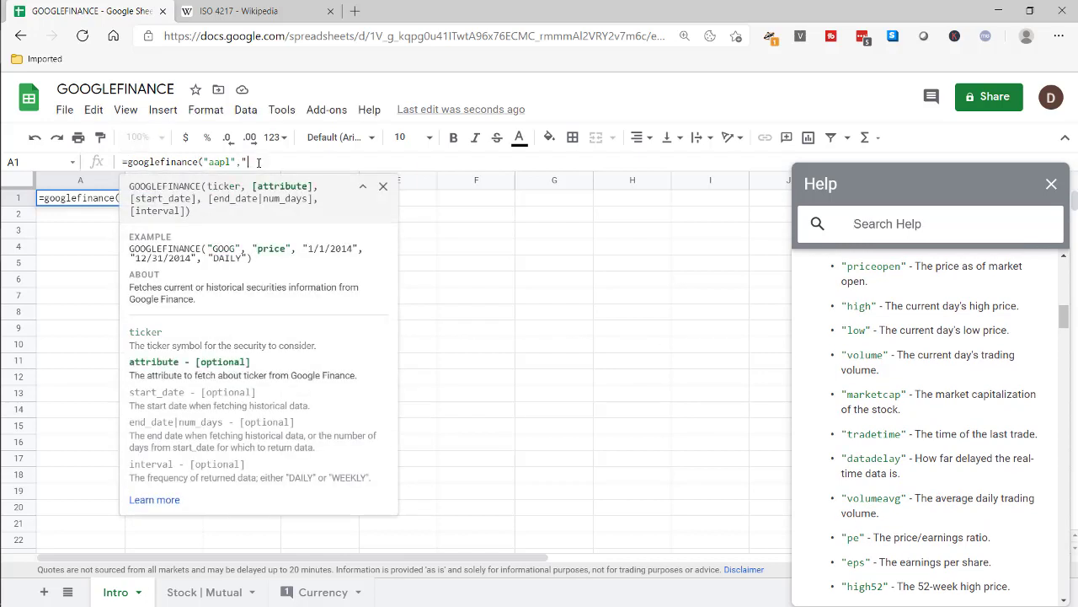
pyautogui.write('volumn')
pyautogui.write('")')
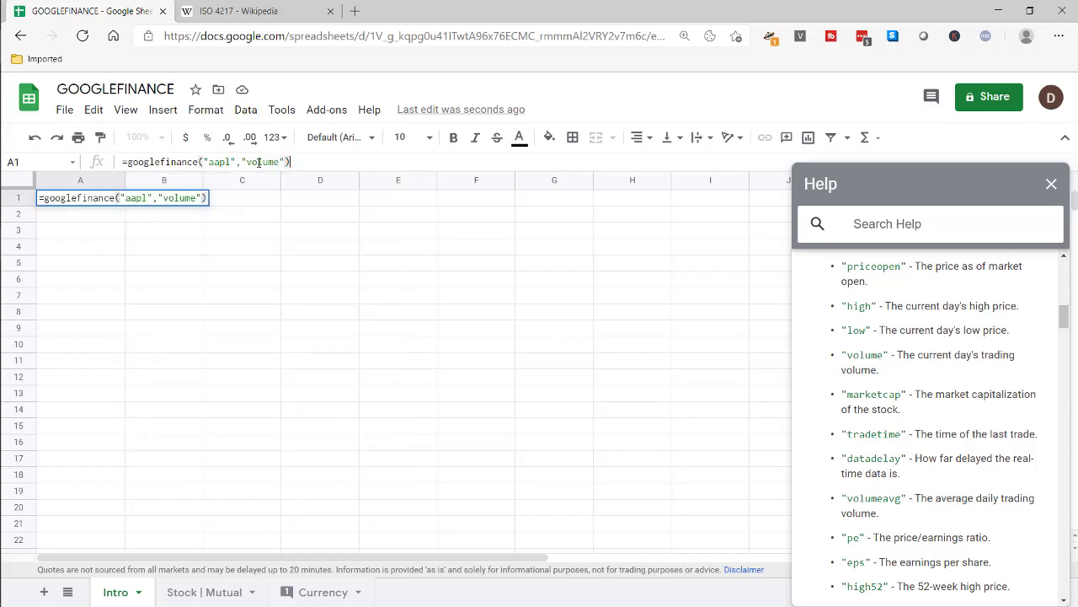
pyautogui.press('Return')
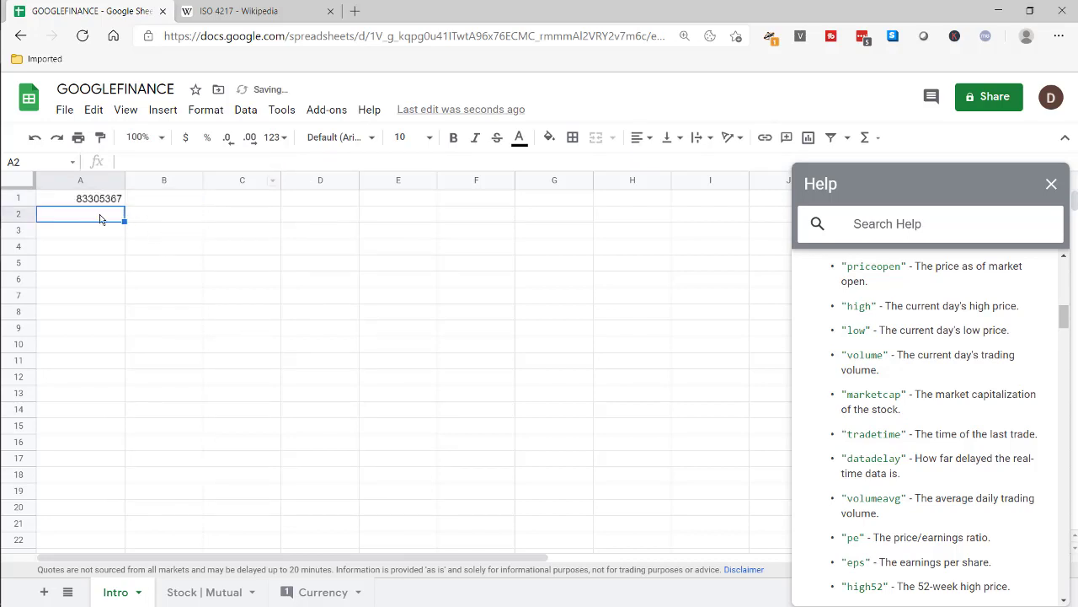
pyautogui.click(96, 204)
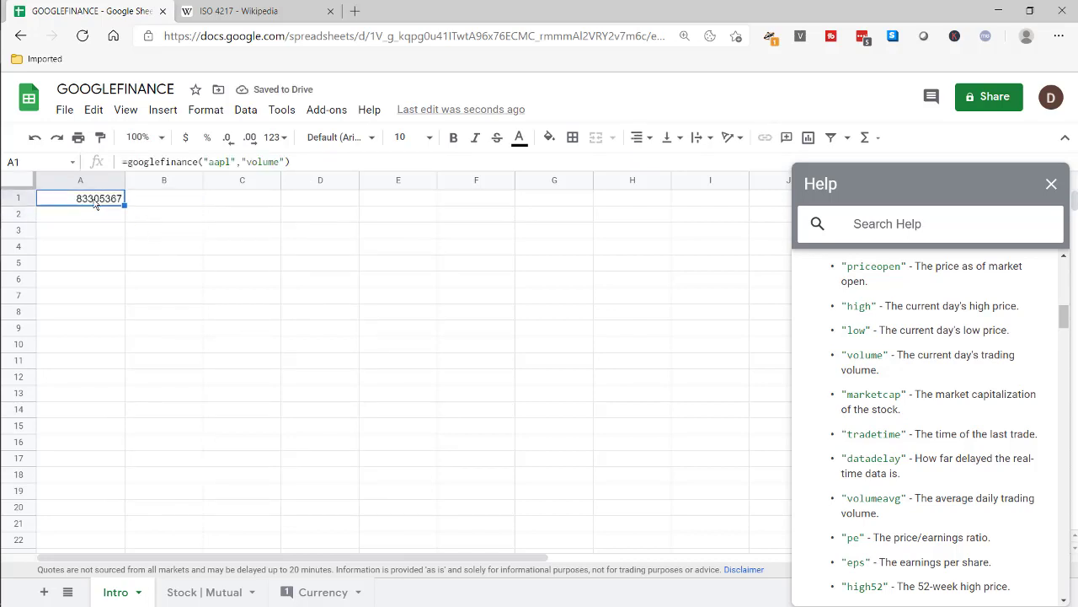
pyautogui.scroll(-1, 869, 374)
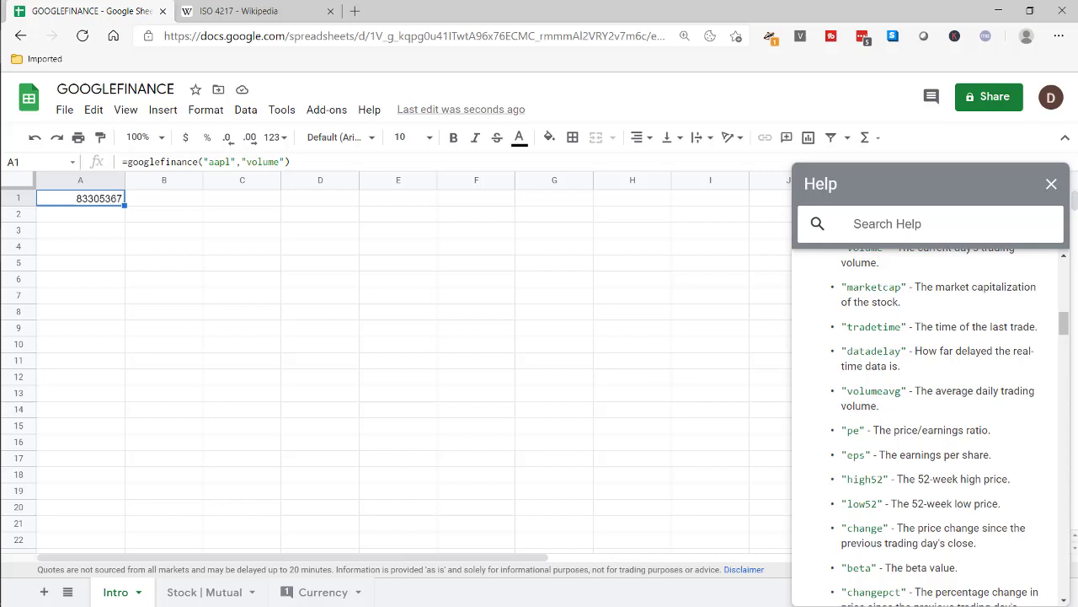
pyautogui.scroll(-3, 948, 419)
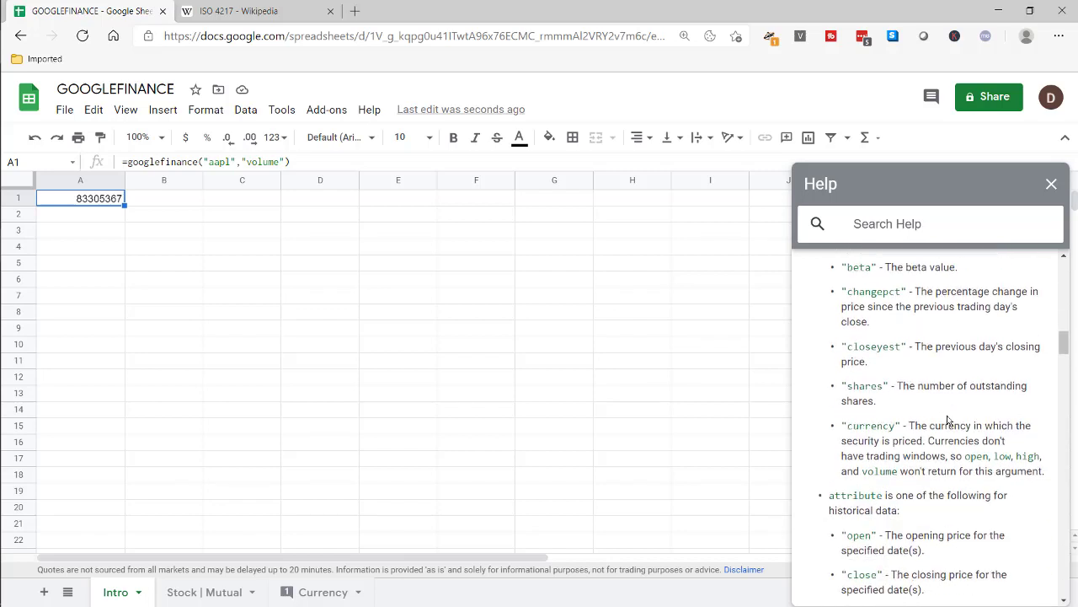
# - Replace the volume attribute with price and begin a date argument
pyautogui.click(279, 161)
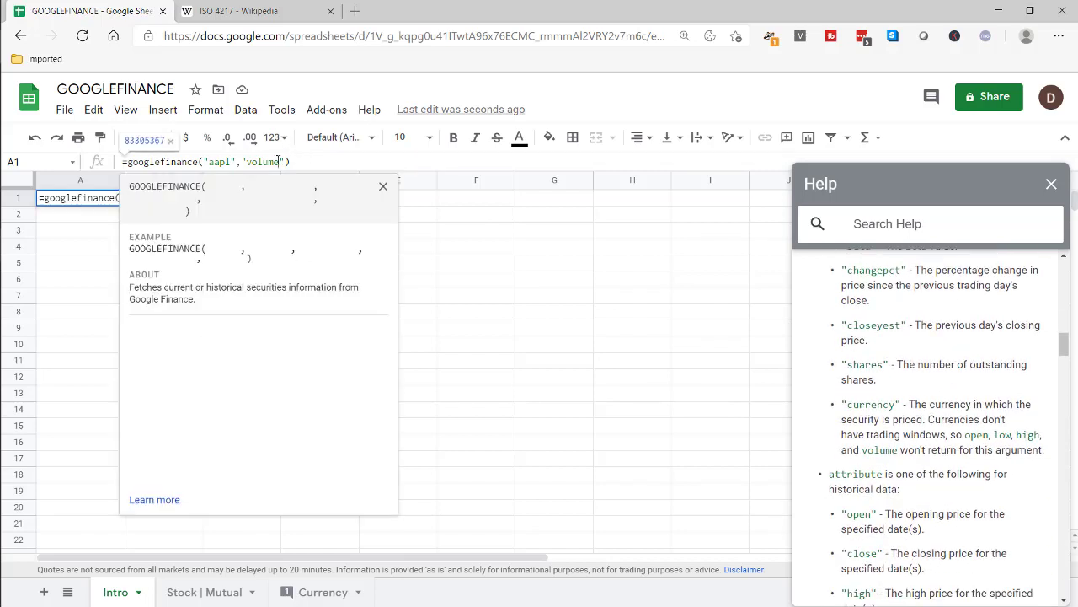
pyautogui.press('BackSpace')
pyautogui.press('BackSpace')
pyautogui.press('BackSpace')
pyautogui.press('BackSpace')
pyautogui.press('BackSpace')
pyautogui.press('BackSpace')
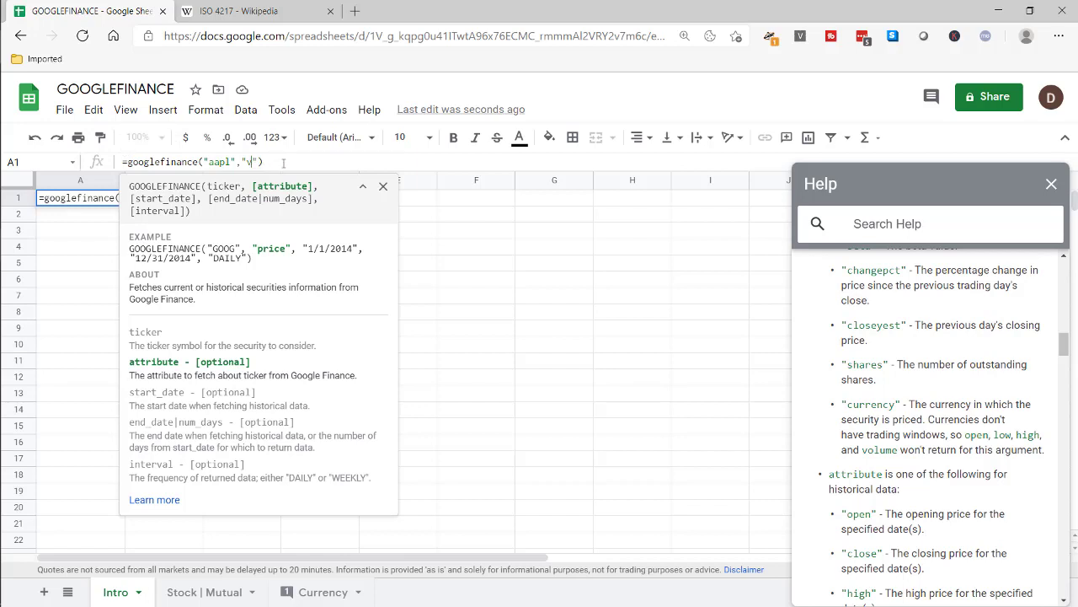
pyautogui.write('price",')
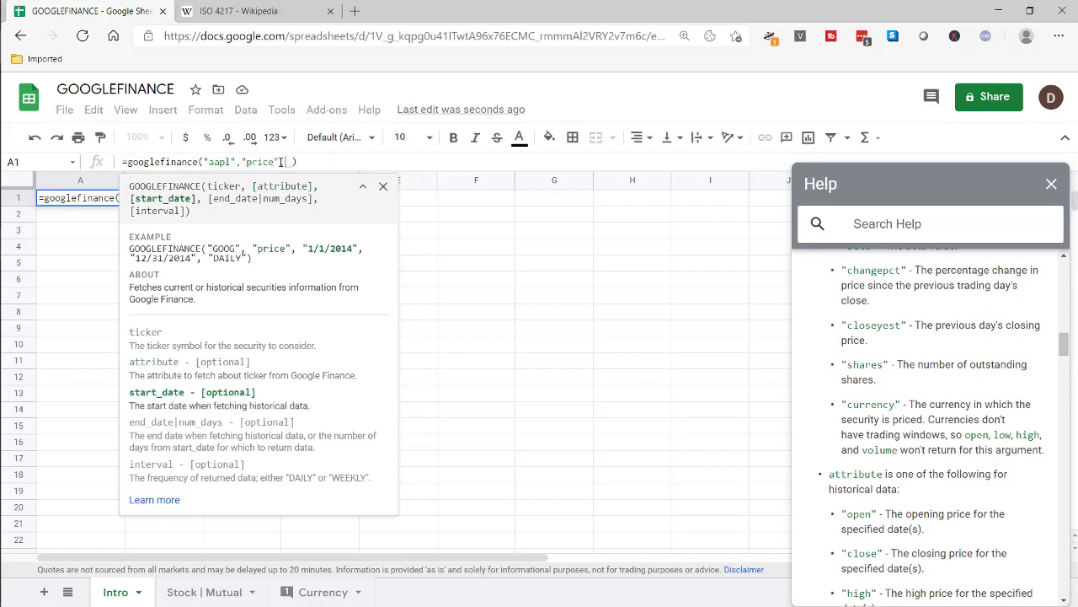
pyautogui.write('"')
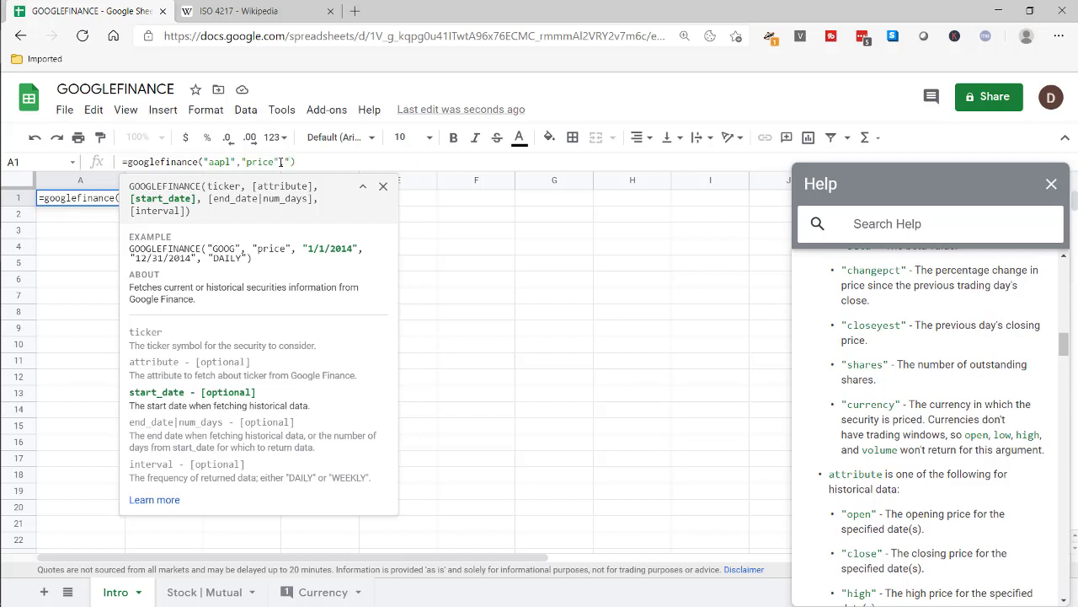
pyautogui.write('1//')
# - Finish the start date 1/3/2021 so A1 returns a Date/Close table showing 129.41
pyautogui.press('BackSpace')
pyautogui.write('3/2021"')
pyautogui.press('Return')
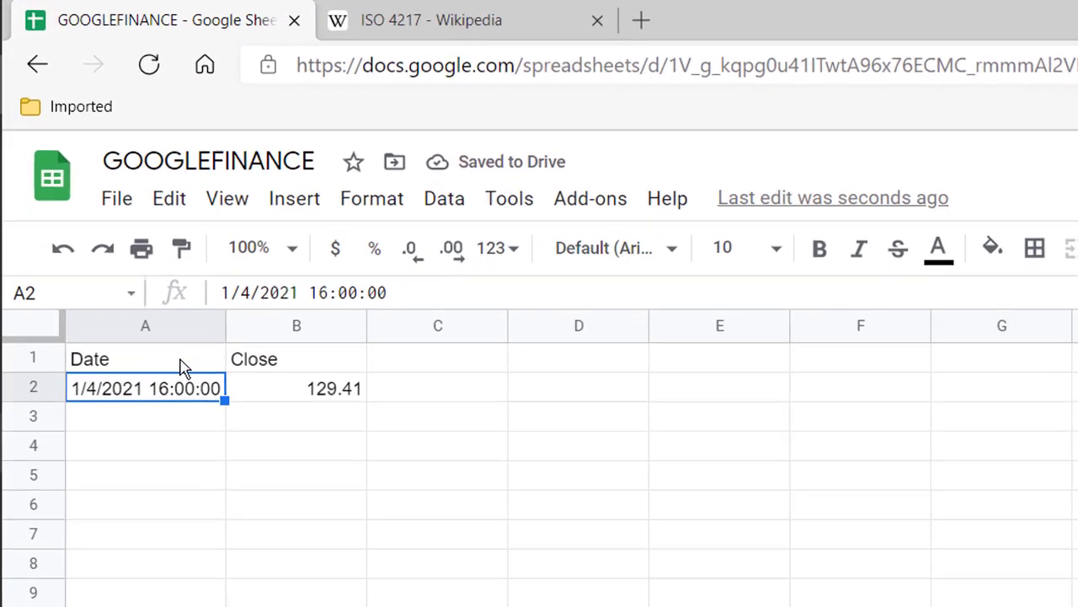
pyautogui.click(163, 372)
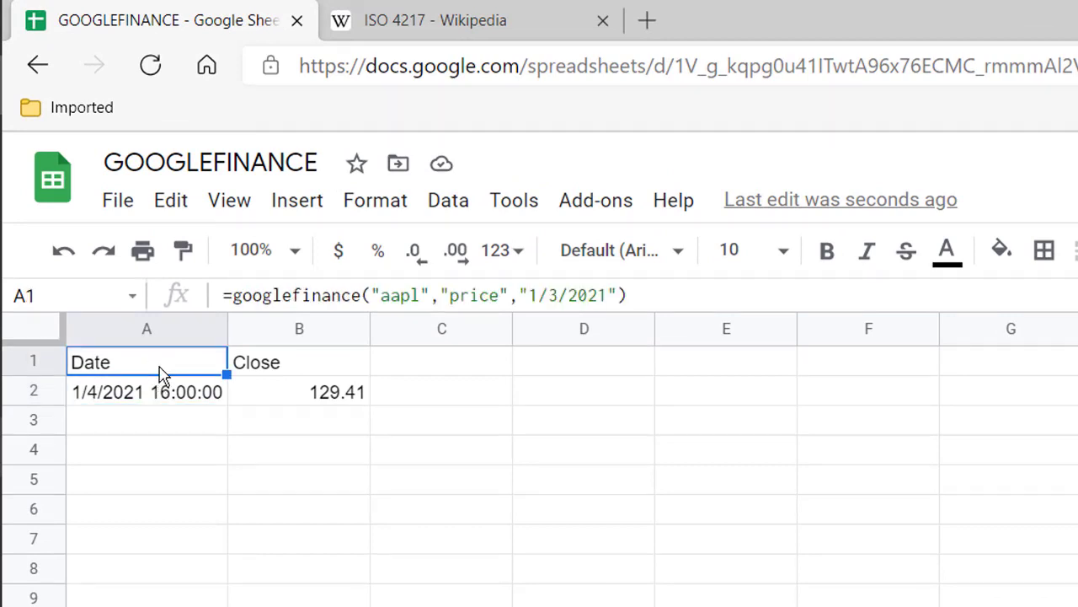
pyautogui.click(153, 395)
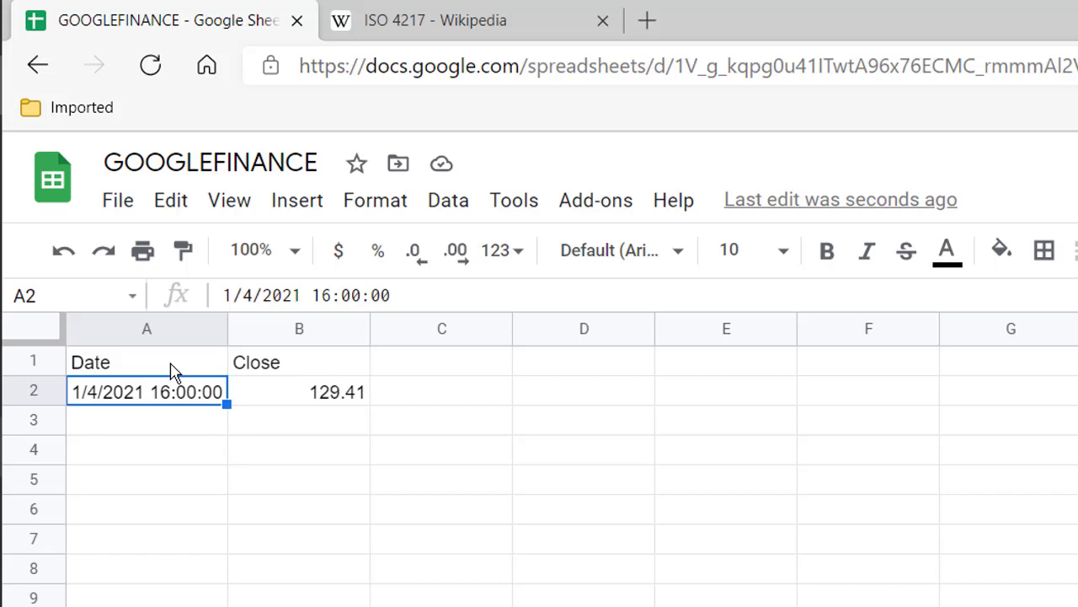
pyautogui.moveTo(171, 372); pyautogui.dragTo(270, 392)
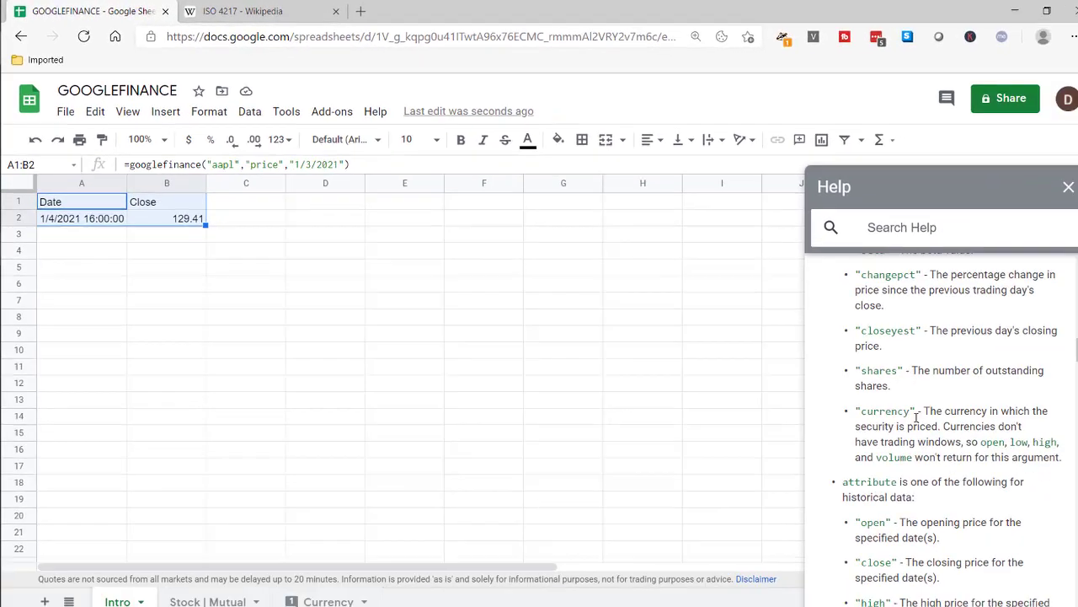
pyautogui.scroll(-2, 856, 486)
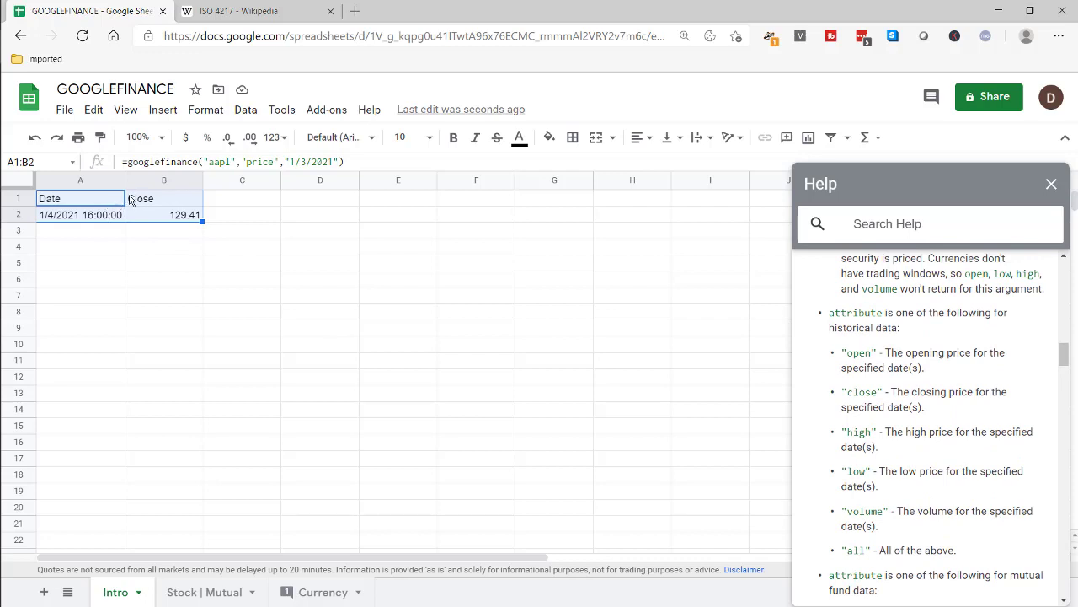
pyautogui.click(274, 162)
pyautogui.press('BackSpace')
pyautogui.press('BackSpace')
pyautogui.press('BackSpace')
pyautogui.press('BackSpace')
pyautogui.press('BackSpace')
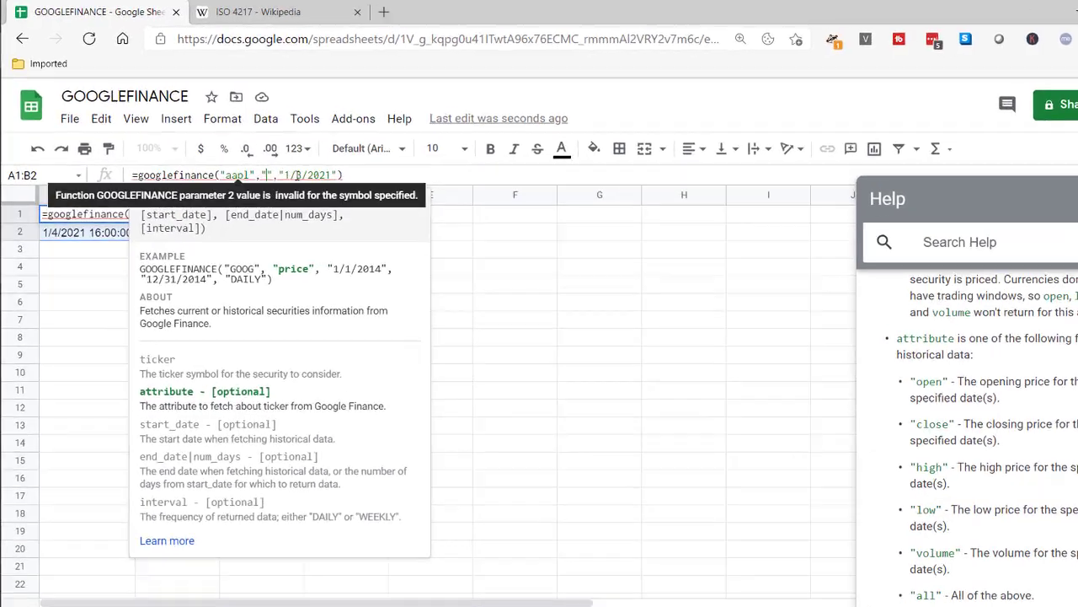
pyautogui.write('all')
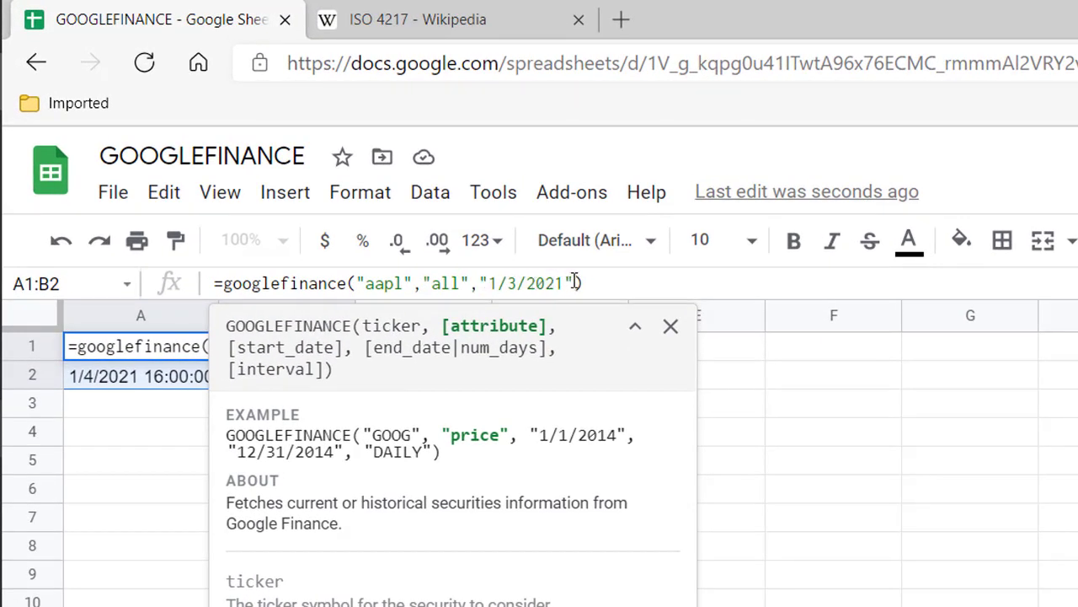
pyautogui.click(573, 283)
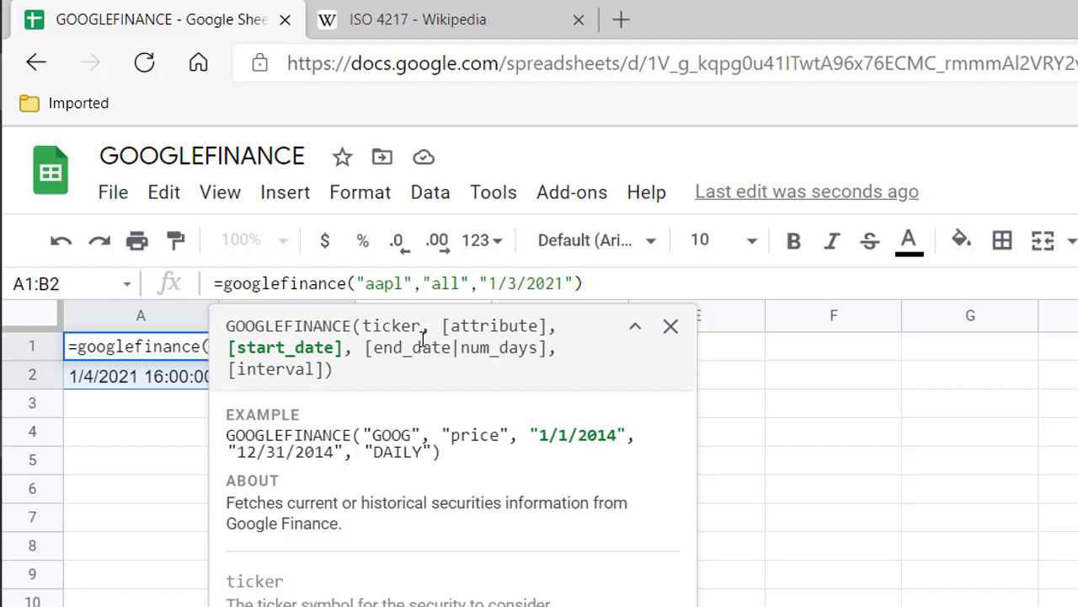
pyautogui.write(',')
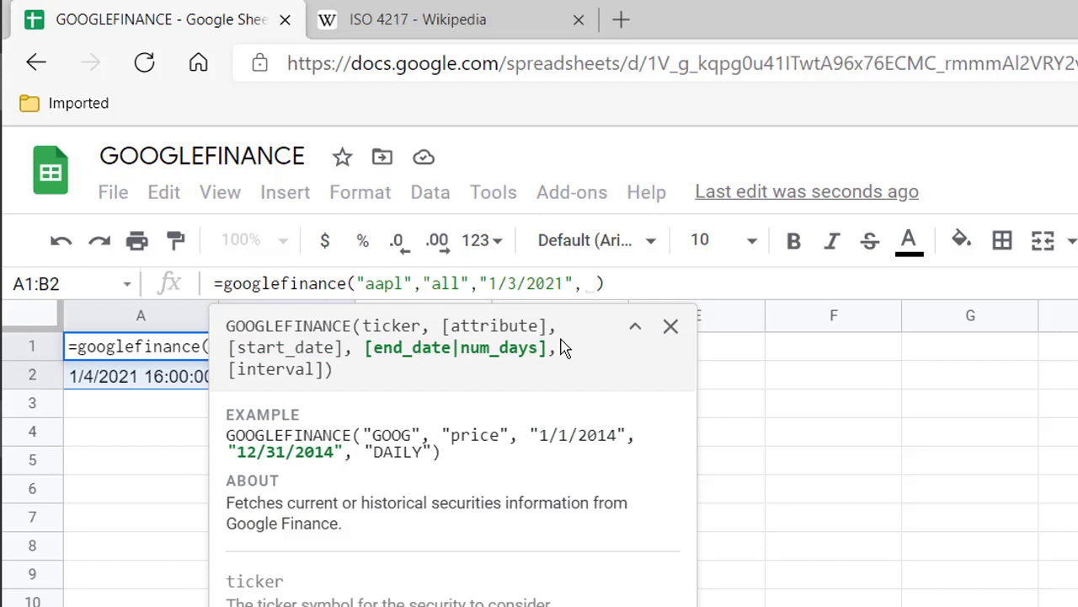
pyautogui.press('BackSpace')
pyautogui.write('"2/3')
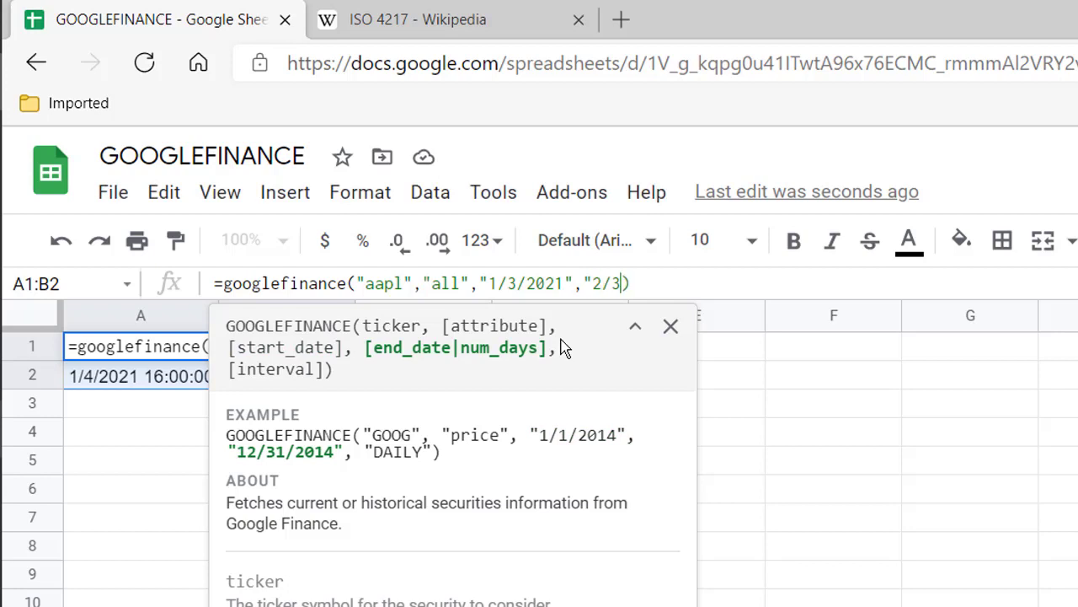
pyautogui.write('/2021')
pyautogui.press('Return')
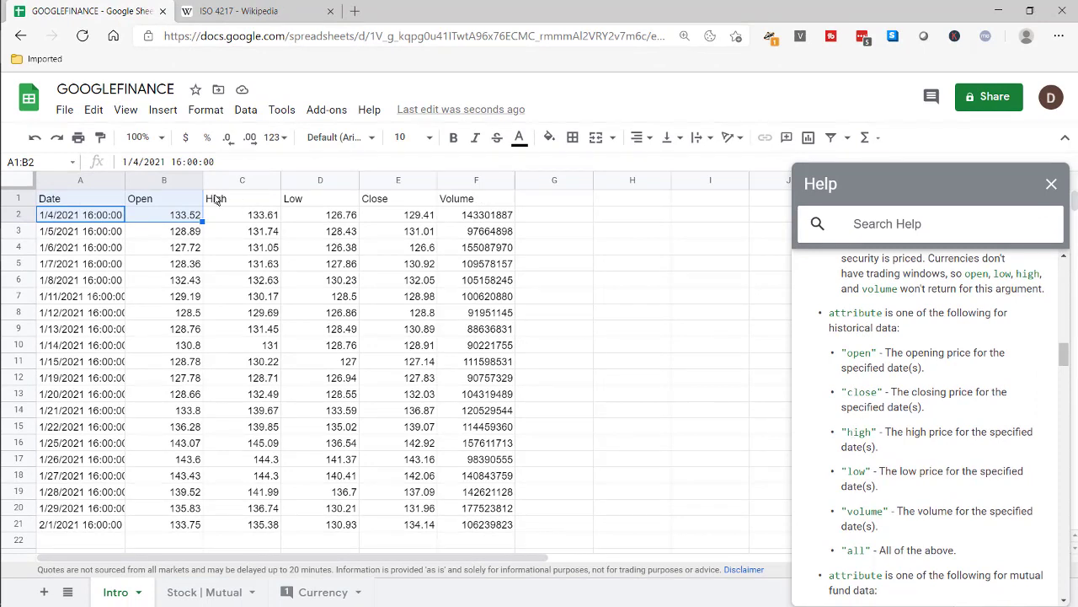
pyautogui.click(81, 200)
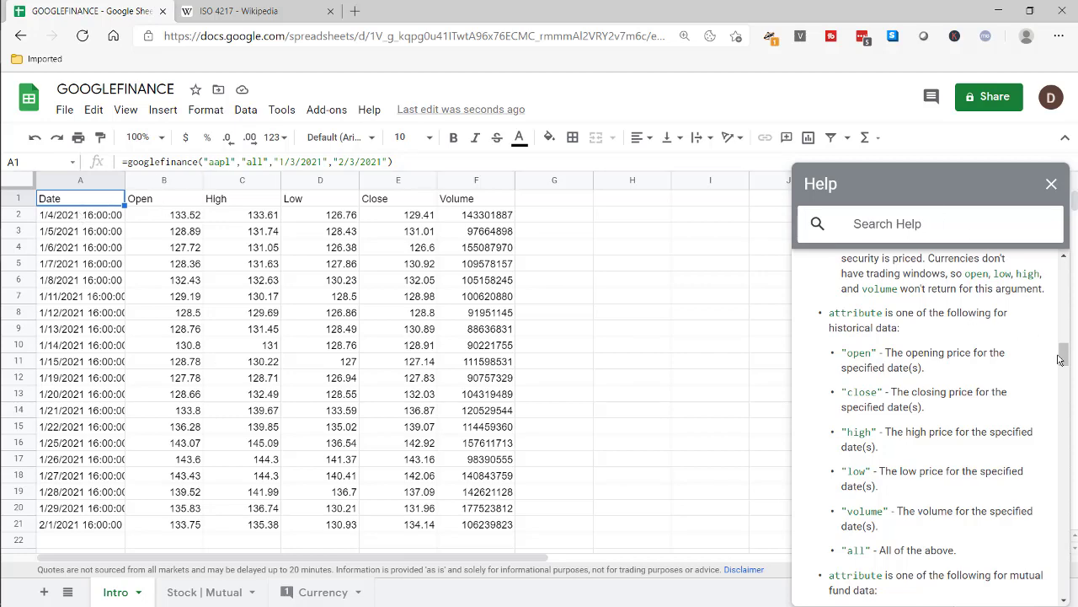
pyautogui.moveTo(1063, 362); pyautogui.dragTo(1063, 311)
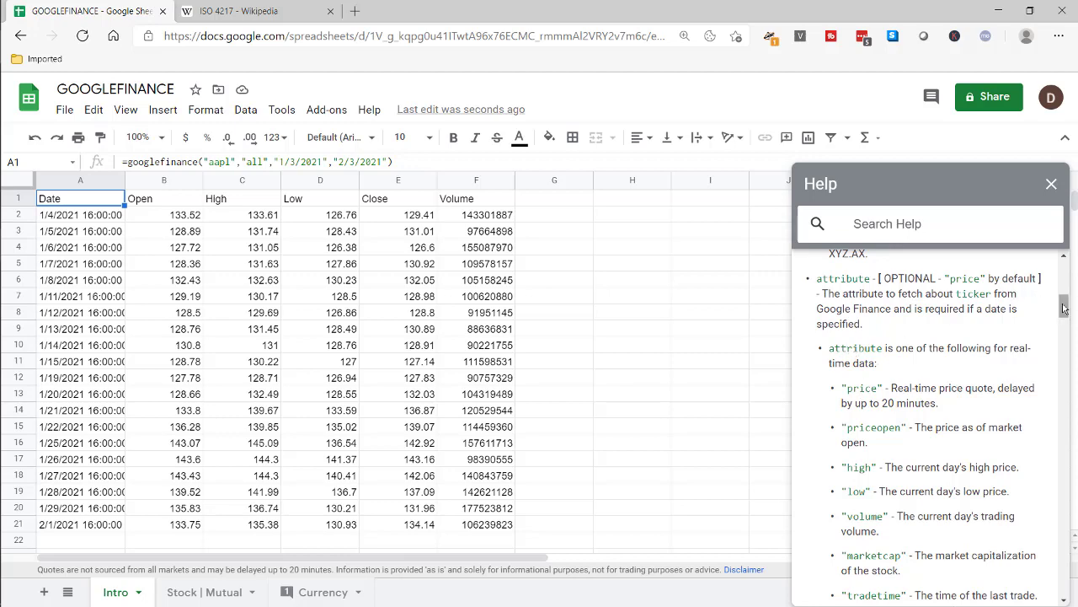
pyautogui.moveTo(1064, 308); pyautogui.dragTo(1063, 356)
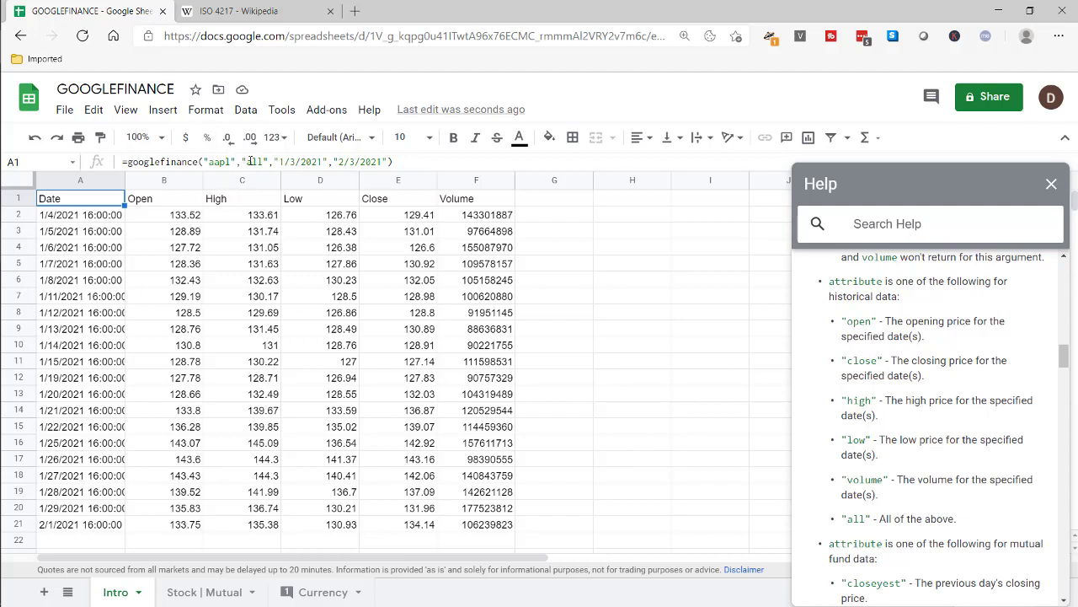
# - Swap aapl for vfinx in A1's formula, loading Close values from 341.5 with #N/A elsewhere
pyautogui.press('Return')
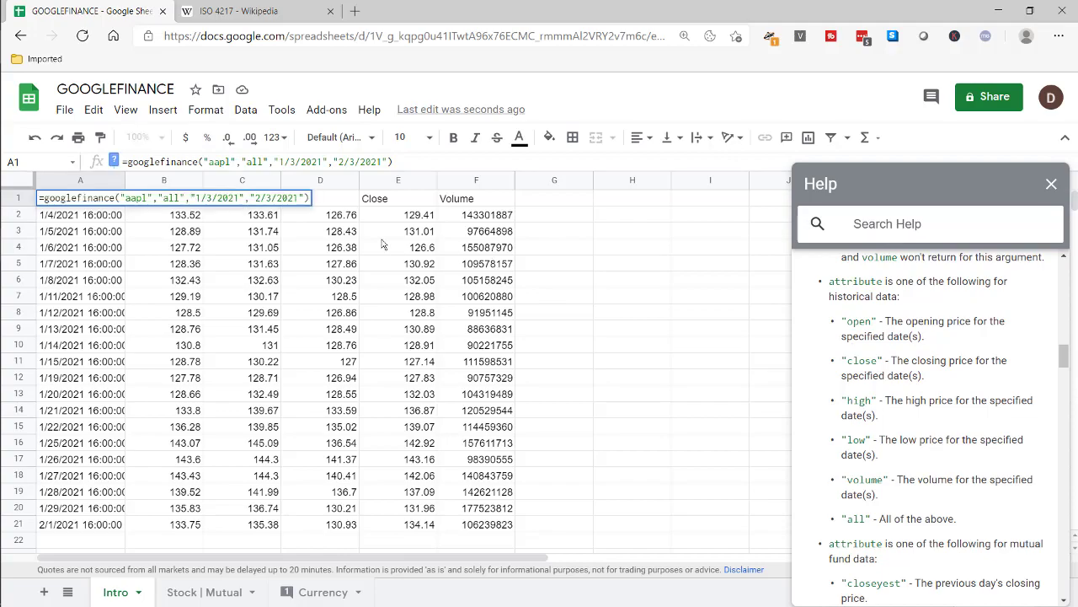
pyautogui.press('BackSpace')
pyautogui.press('BackSpace')
pyautogui.press('BackSpace')
pyautogui.press('BackSpace')
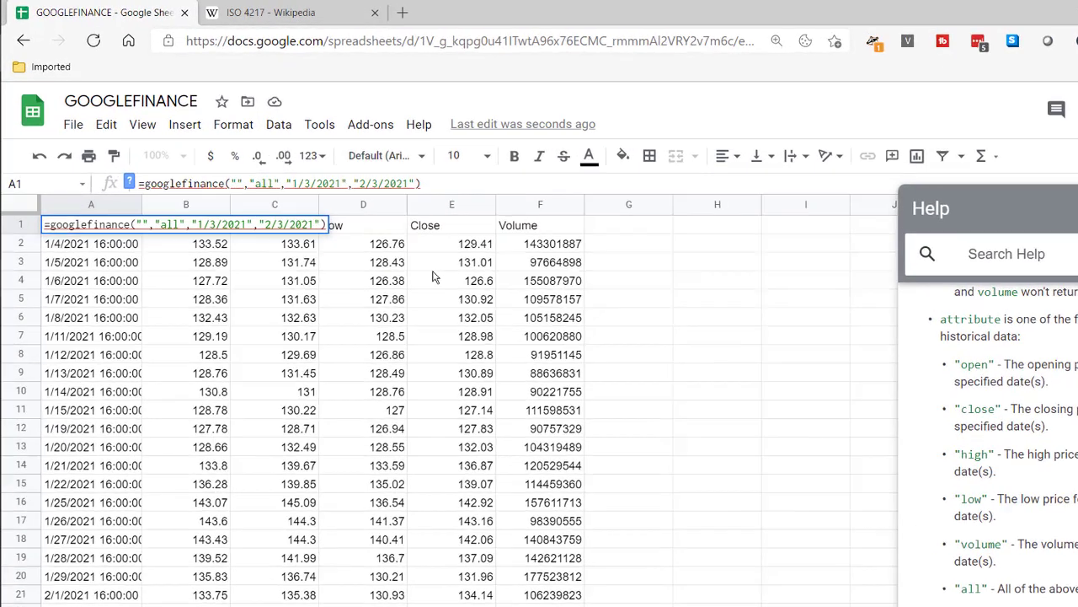
pyautogui.write('v')
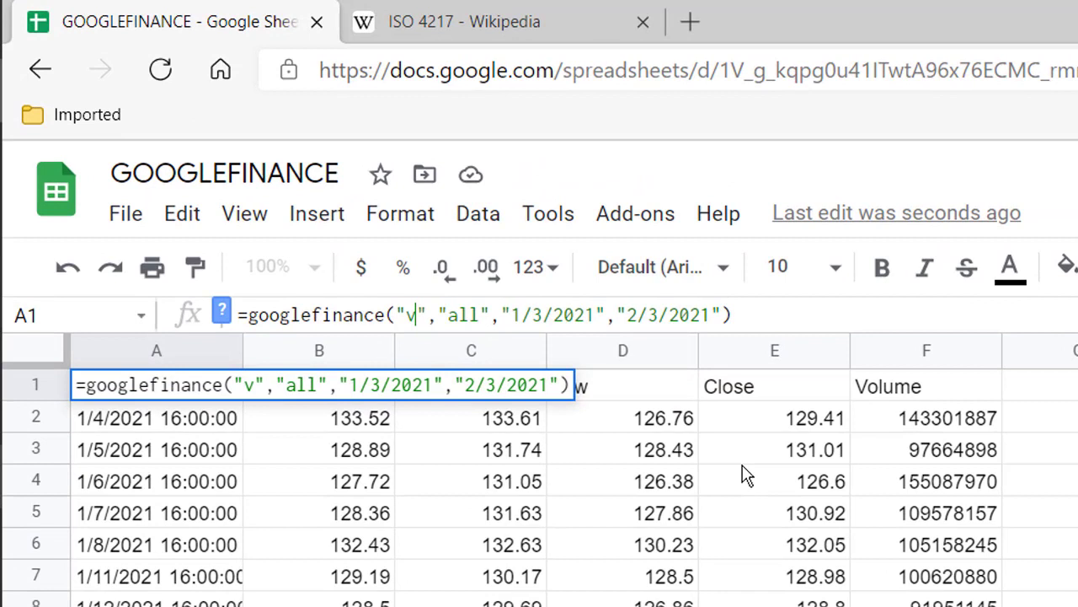
pyautogui.write('f')
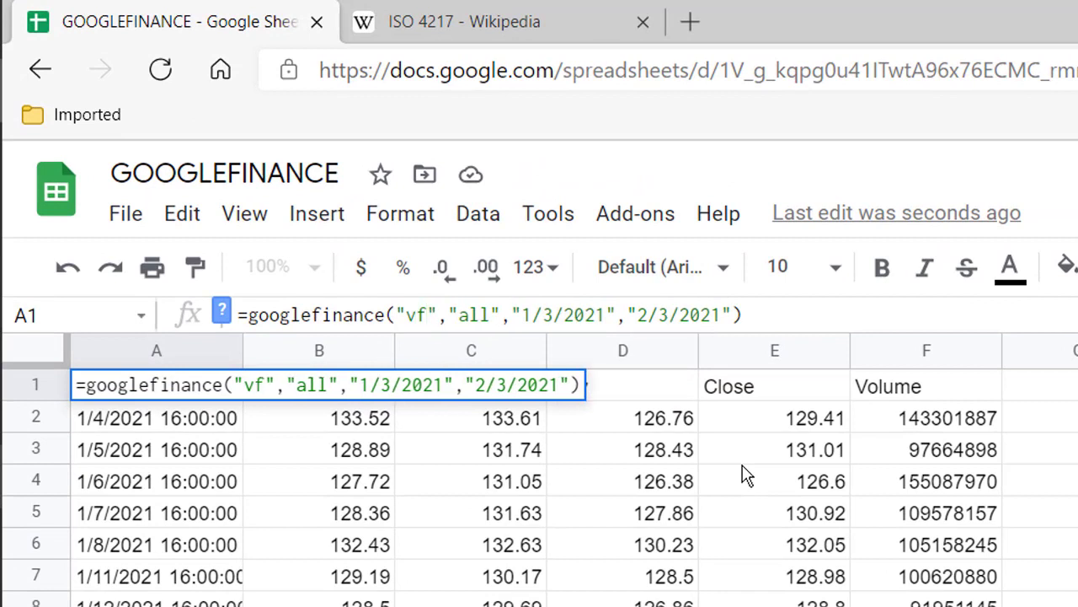
pyautogui.write('inx')
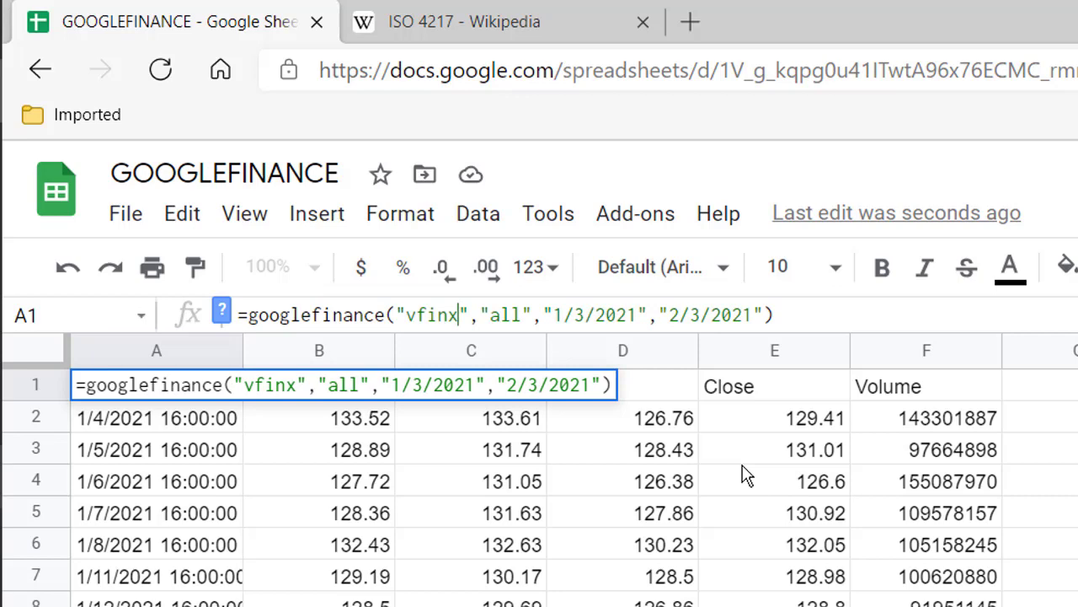
pyautogui.press('Return')
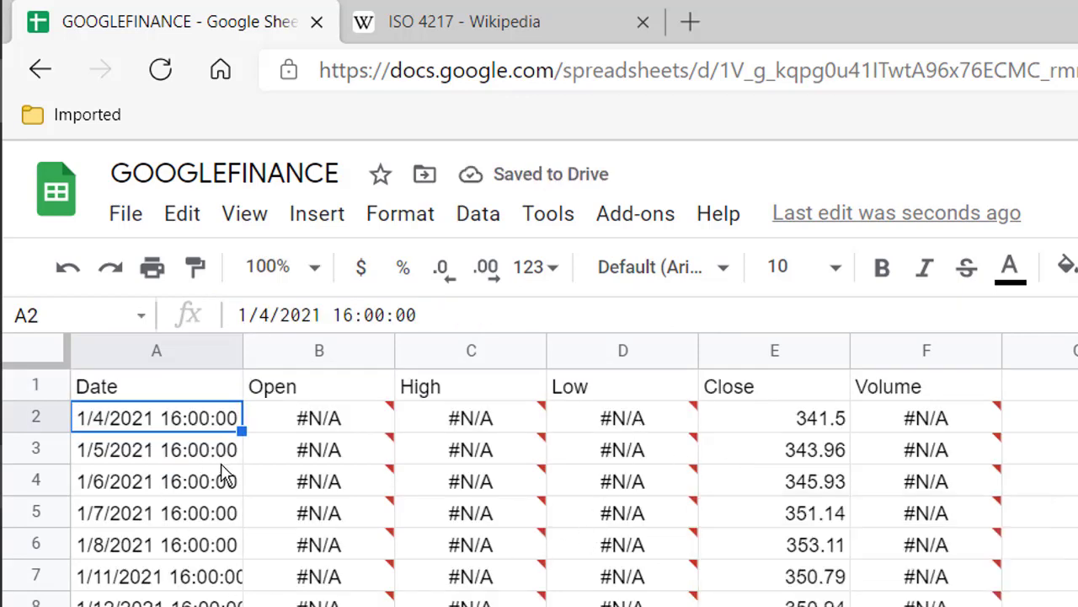
pyautogui.click(765, 433)
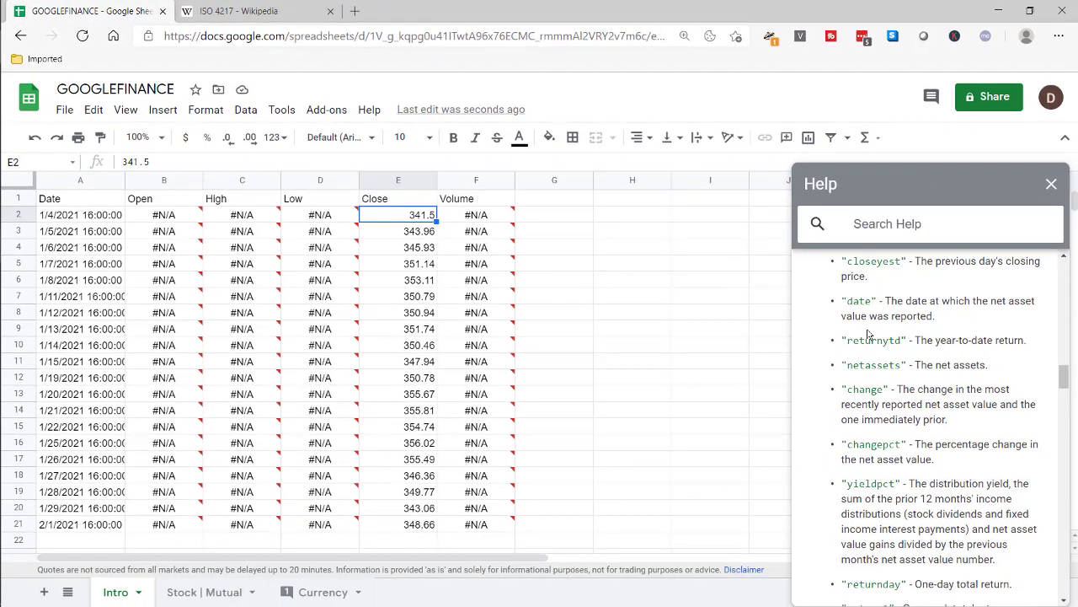
pyautogui.scroll(1, 865, 312)
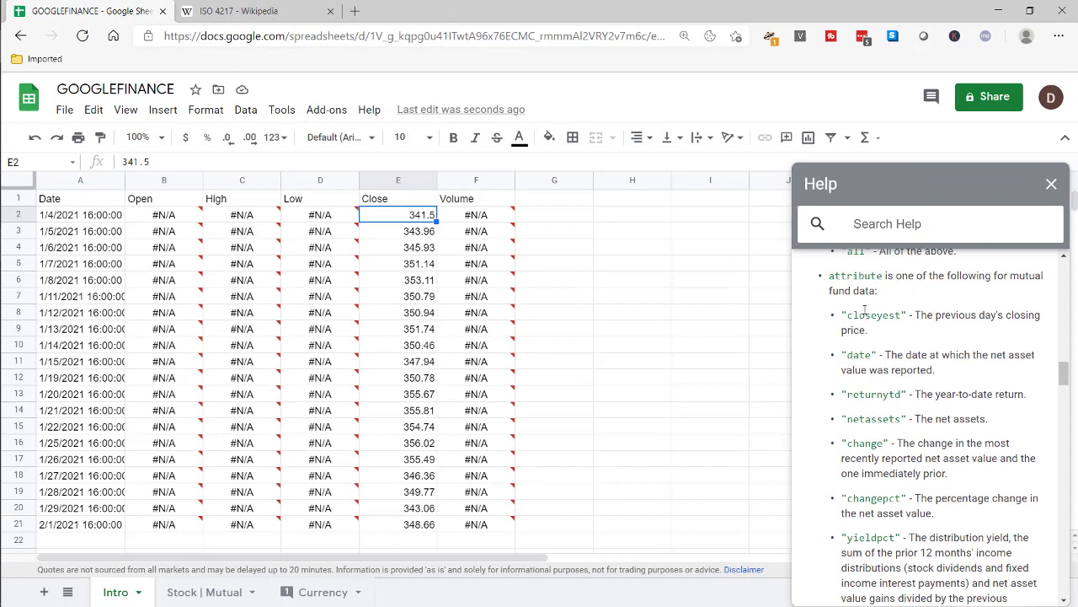
pyautogui.click(68, 200)
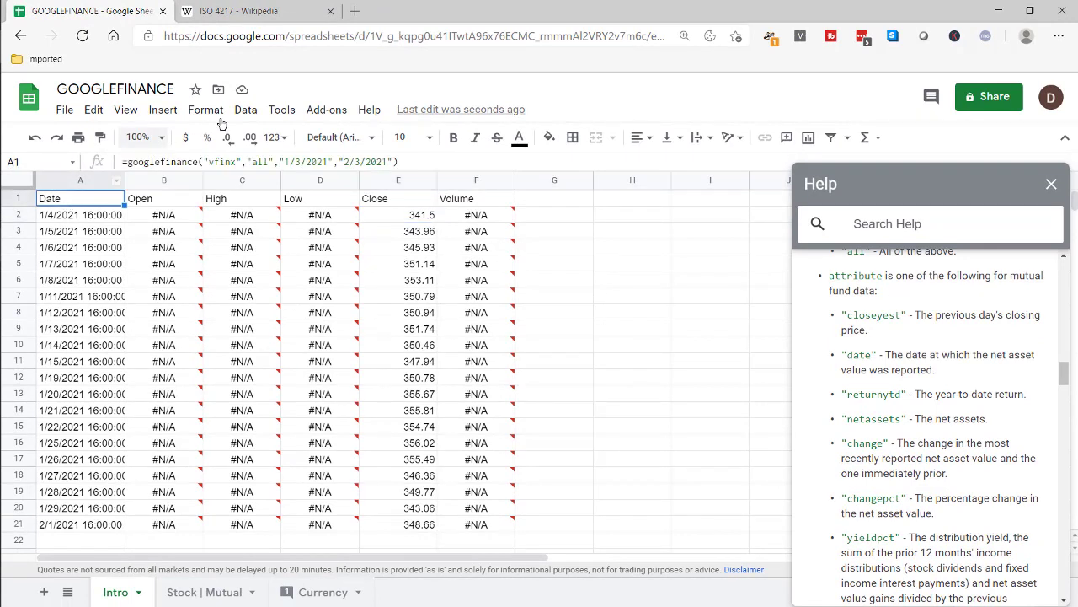
pyautogui.click(267, 161)
pyautogui.press('BackSpace')
pyautogui.press('BackSpace')
pyautogui.press('BackSpace')
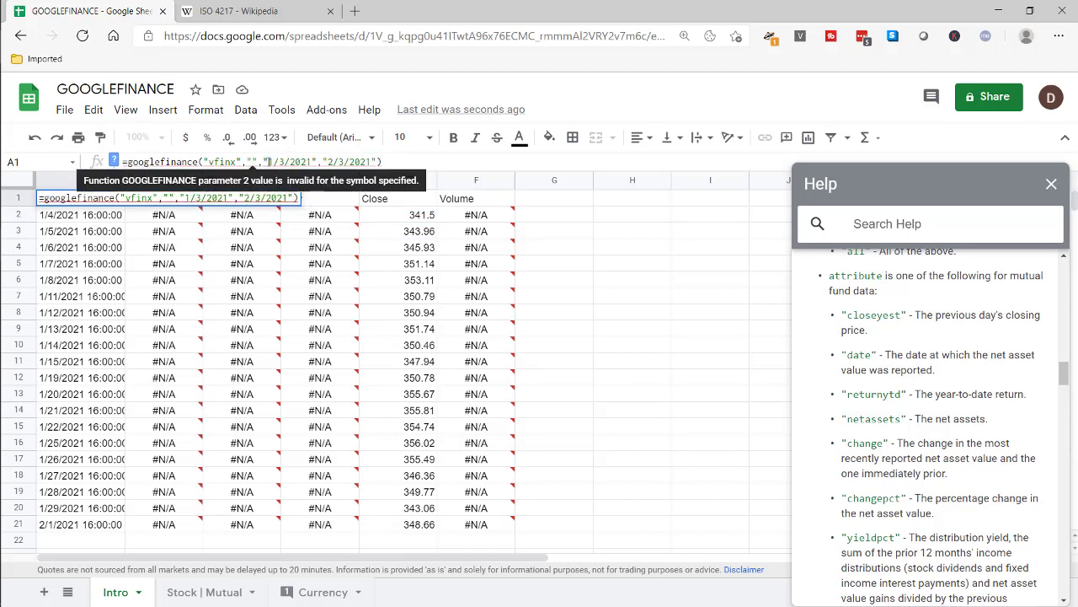
pyautogui.write('netasse')
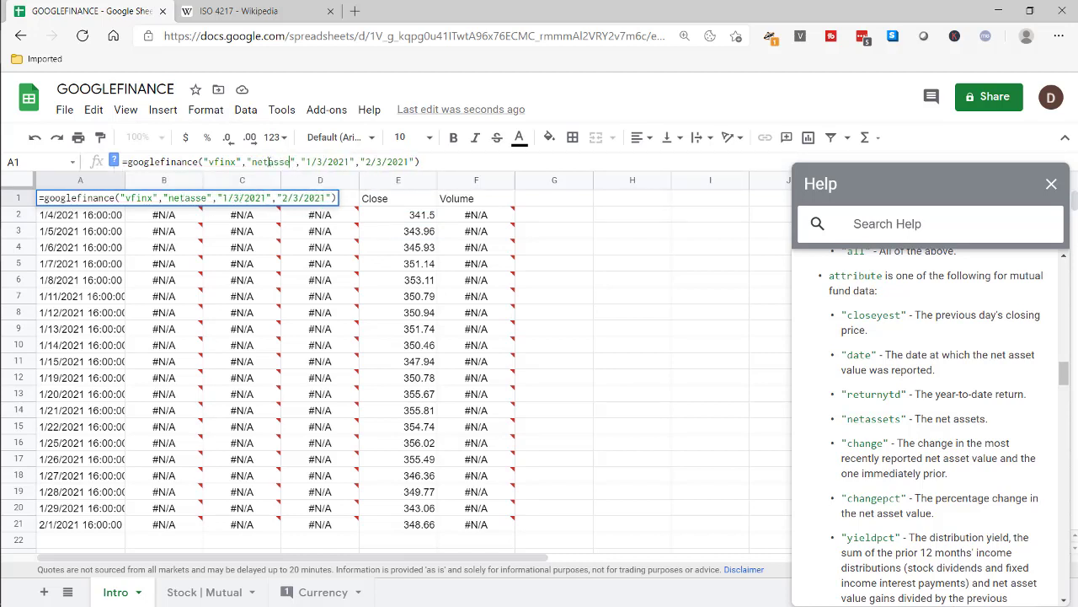
pyautogui.write('ts')
pyautogui.press('Return')
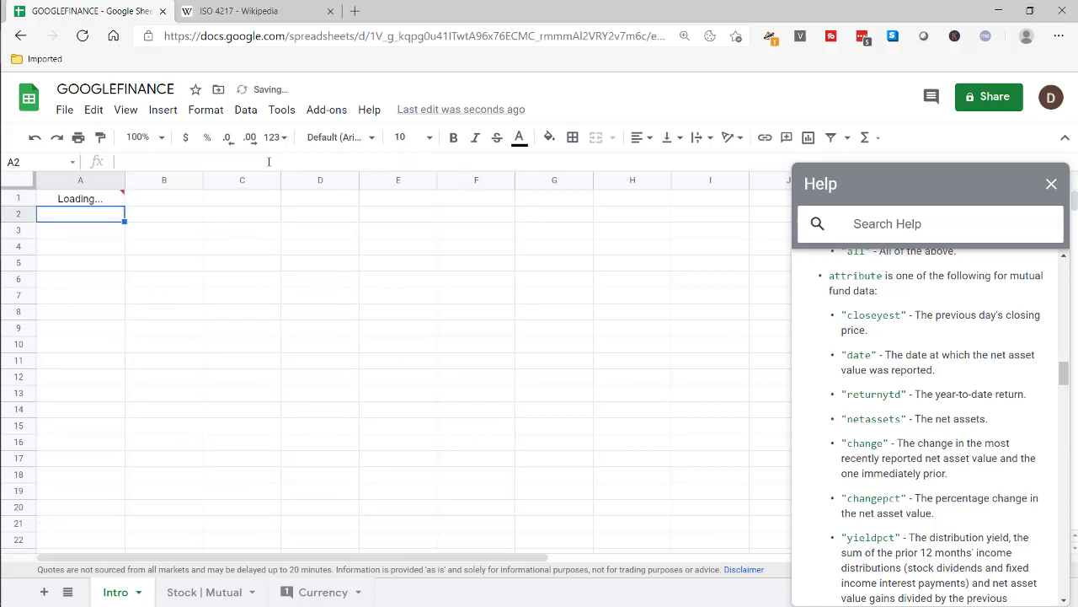
pyautogui.click(96, 199)
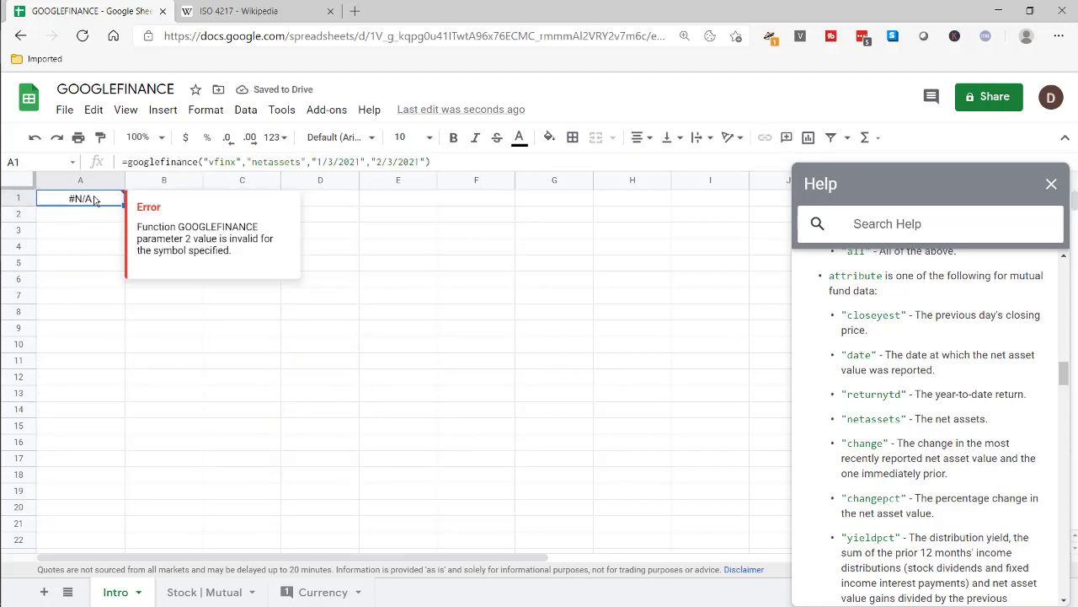
pyautogui.click(436, 161)
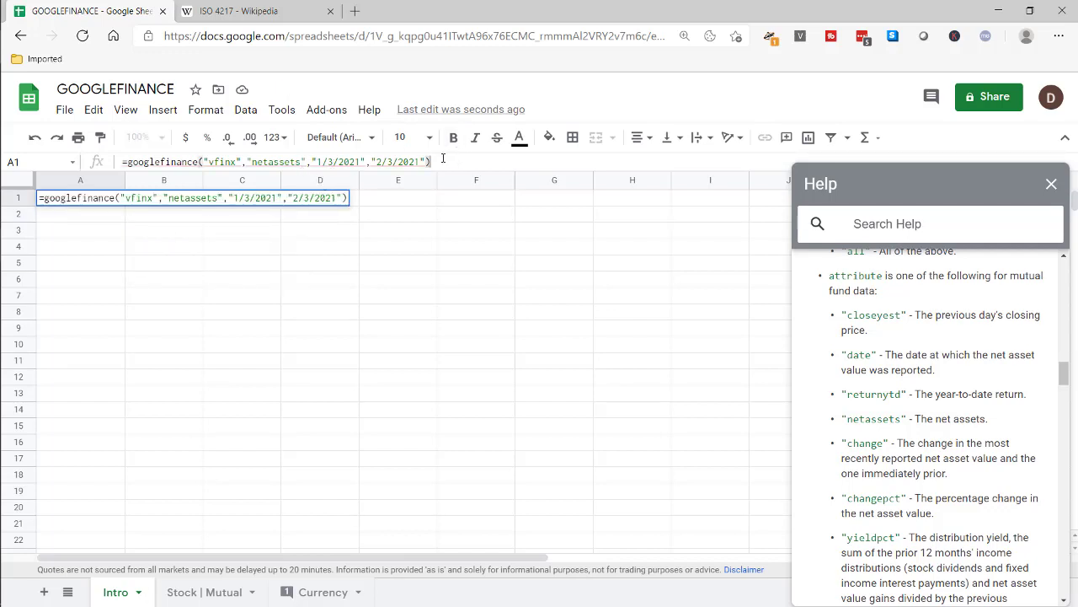
pyautogui.press('BackSpace')
pyautogui.press('BackSpace')
pyautogui.press('BackSpace')
pyautogui.press('BackSpace')
pyautogui.press('BackSpace')
pyautogui.press('BackSpace')
pyautogui.press('BackSpace')
pyautogui.press('BackSpace')
pyautogui.press('BackSpace')
pyautogui.press('BackSpace')
pyautogui.press('BackSpace')
pyautogui.press('BackSpace')
pyautogui.press('BackSpace')
pyautogui.press('BackSpace')
pyautogui.press('BackSpace')
pyautogui.press('BackSpace')
pyautogui.press('BackSpace')
pyautogui.press('BackSpace')
pyautogui.press('BackSpace')
pyautogui.press('BackSpace')
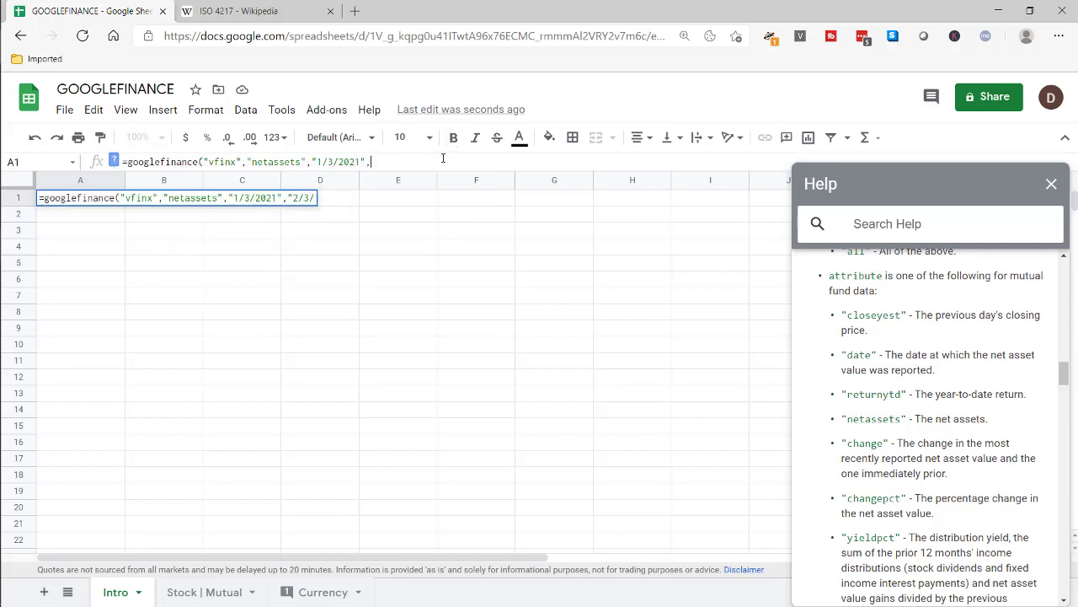
pyautogui.press('BackSpace')
pyautogui.press('BackSpace')
pyautogui.write(')')
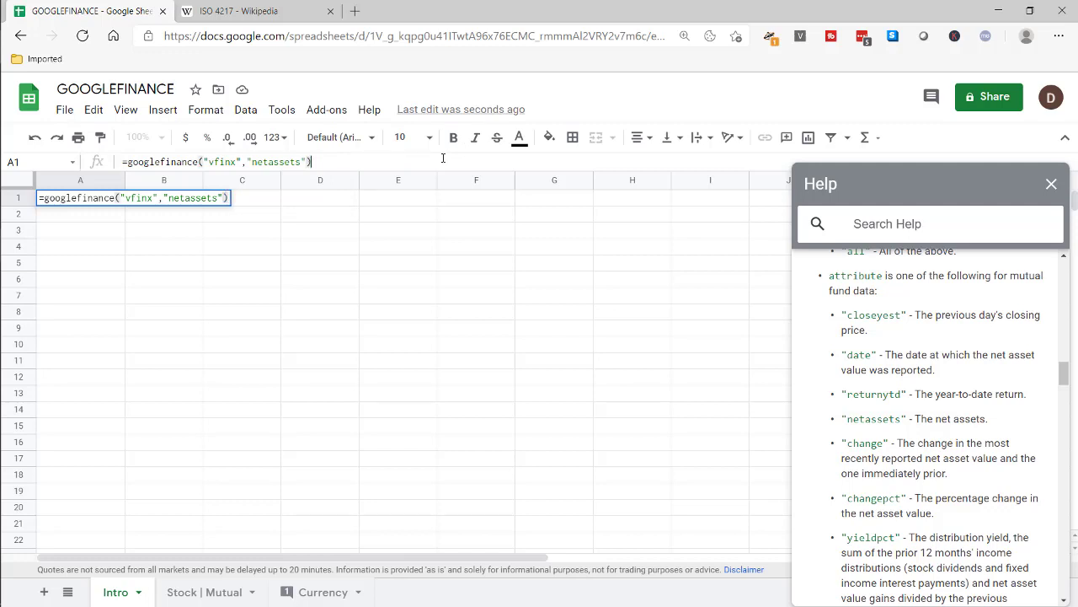
pyautogui.press('Return')
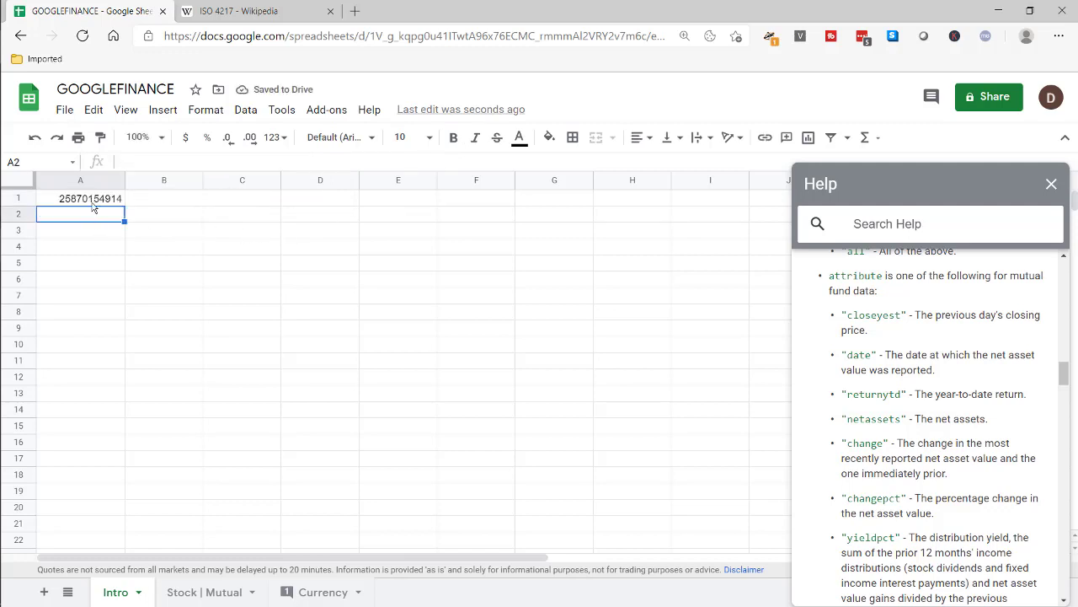
# - Replace netassets with return52 copied from Help, so A1 shows 7.73
pyautogui.scroll(1, 914, 398)
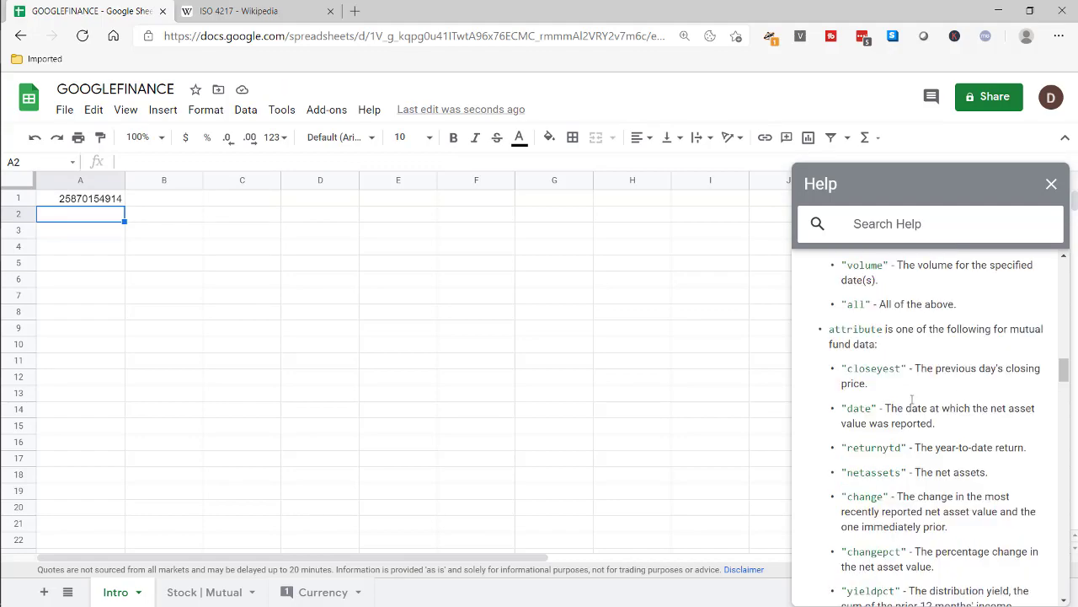
pyautogui.scroll(-2, 912, 399)
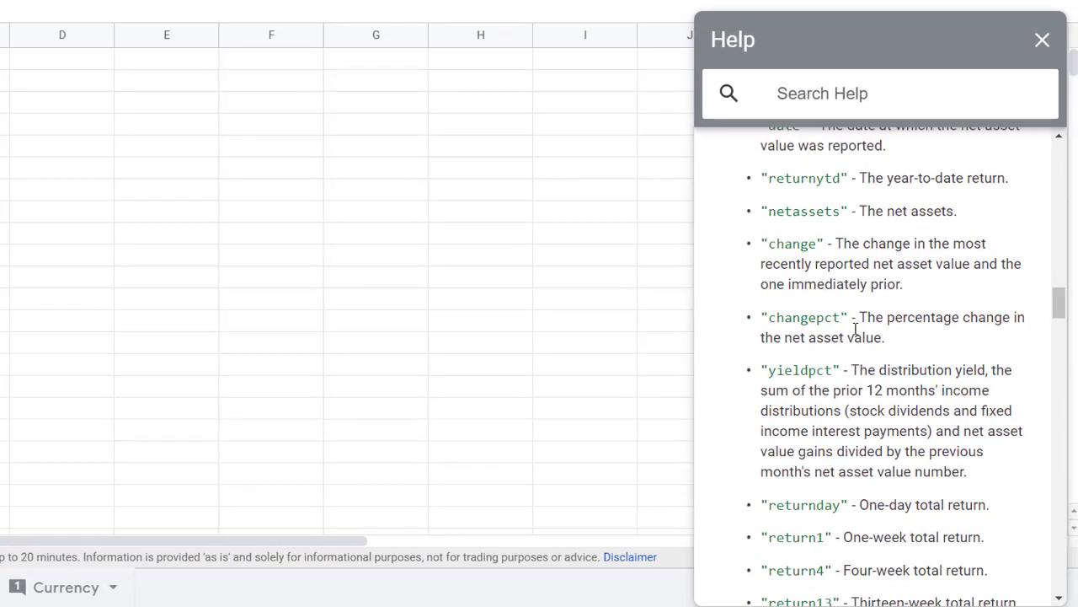
pyautogui.scroll(-1, 822, 498)
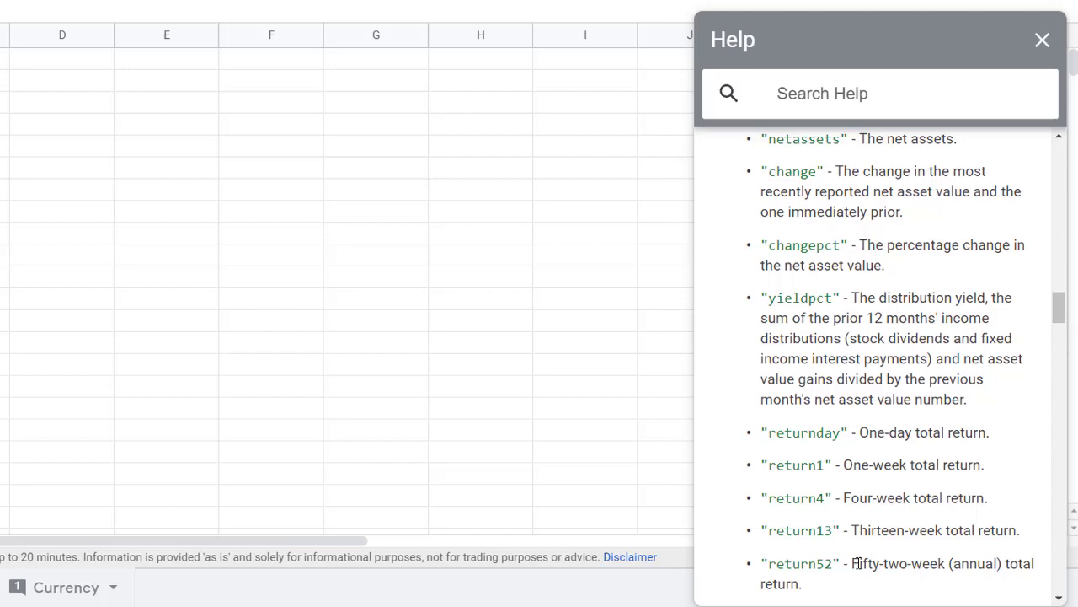
pyautogui.moveTo(834, 563); pyautogui.dragTo(771, 569)
pyautogui.hotkey('ctrl', 'c')
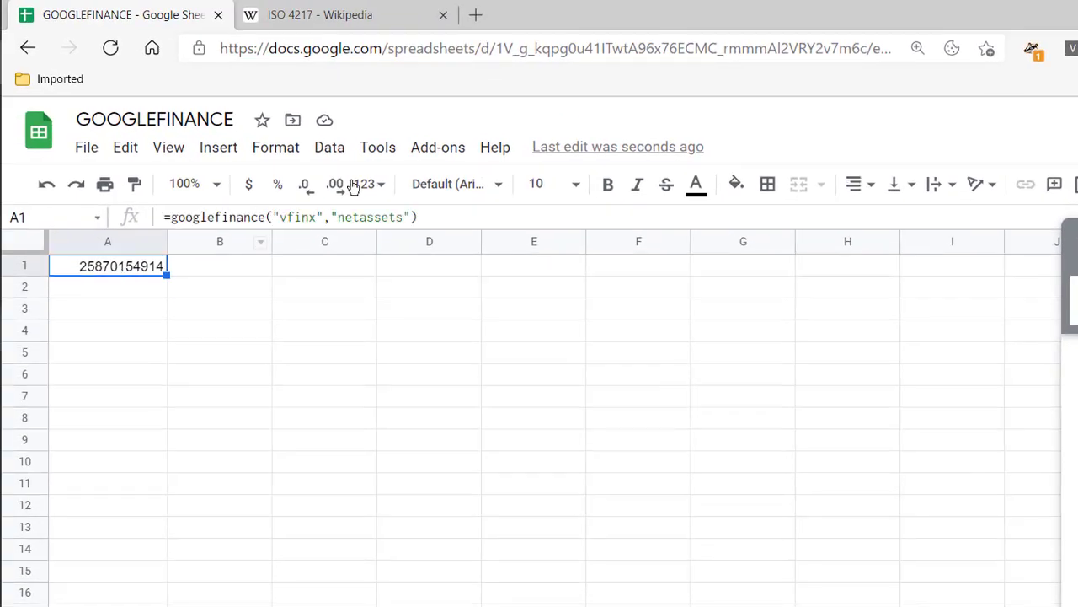
pyautogui.doubleClick(370, 214)
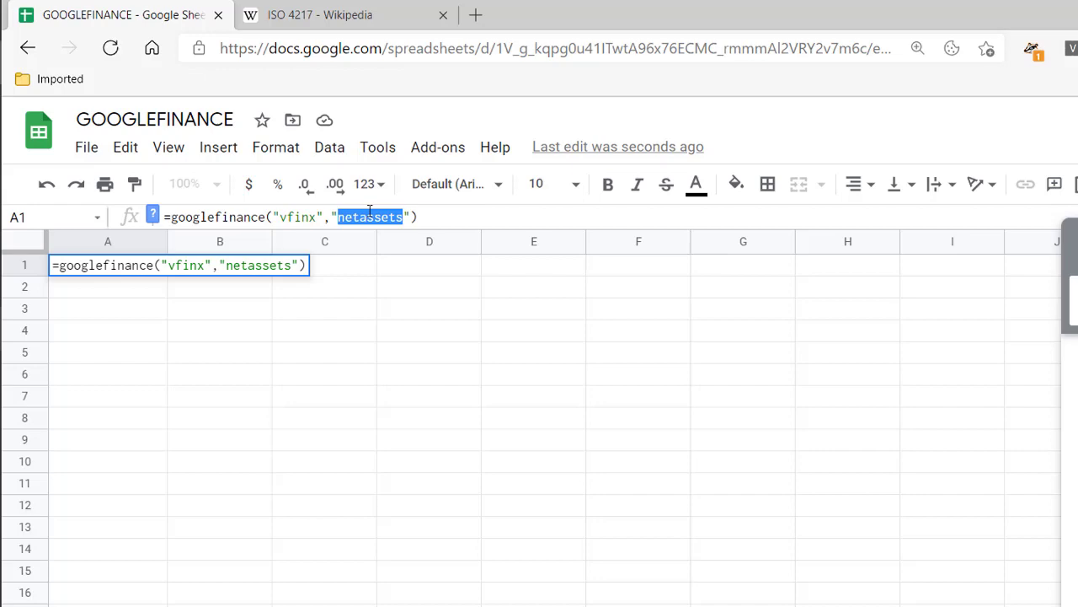
pyautogui.hotkey('ctrl', 'v')
pyautogui.press('Return')
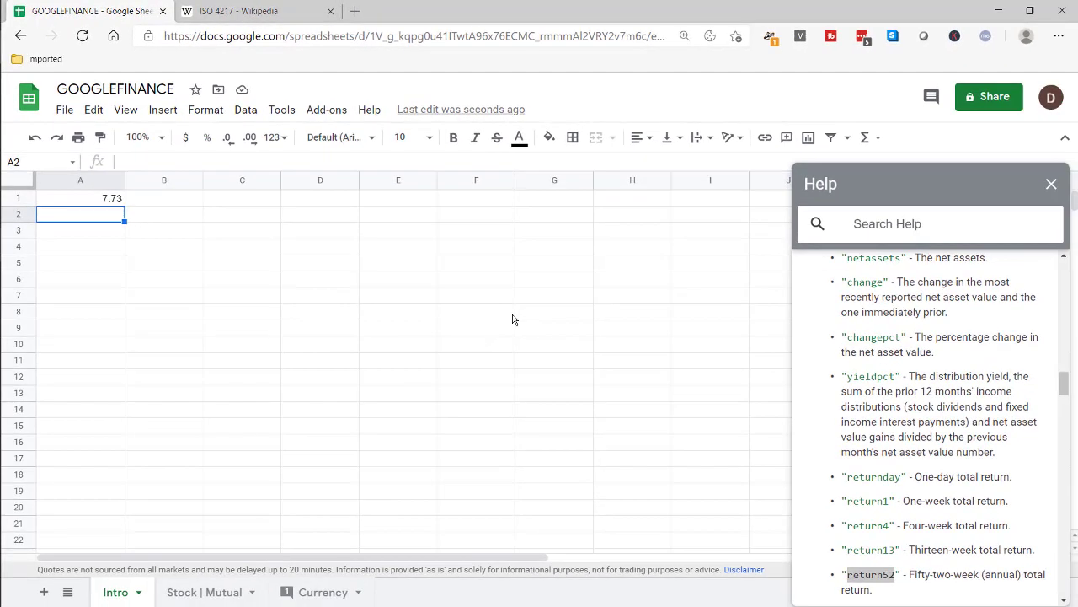
# - On the Stock | Mutual sheet, enter headers ticker, price and volume in A1:C1
pyautogui.click(1051, 185)
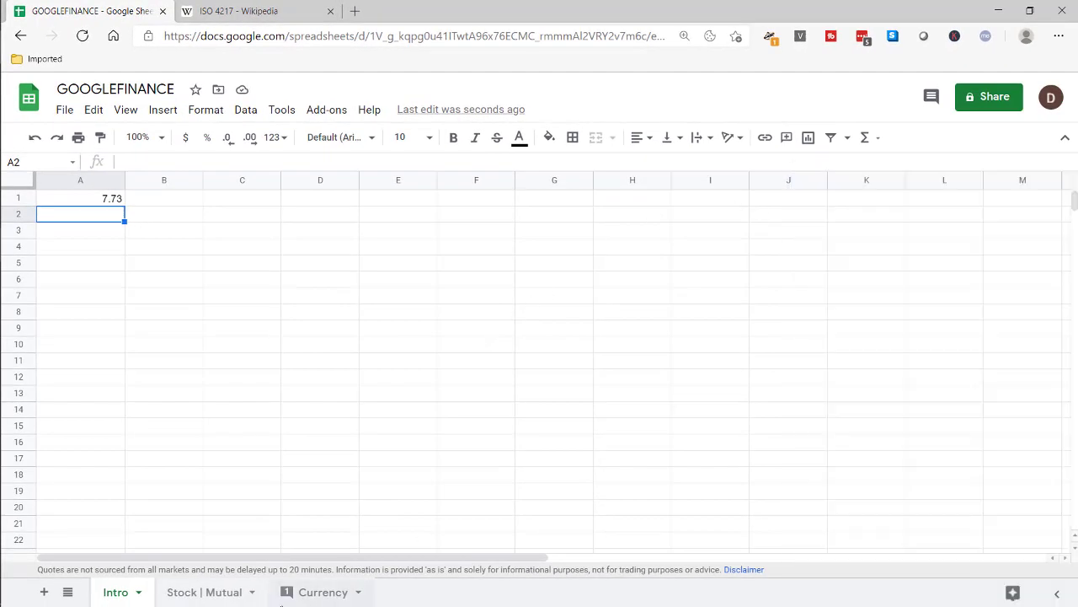
pyautogui.click(204, 592)
pyautogui.click(93, 203)
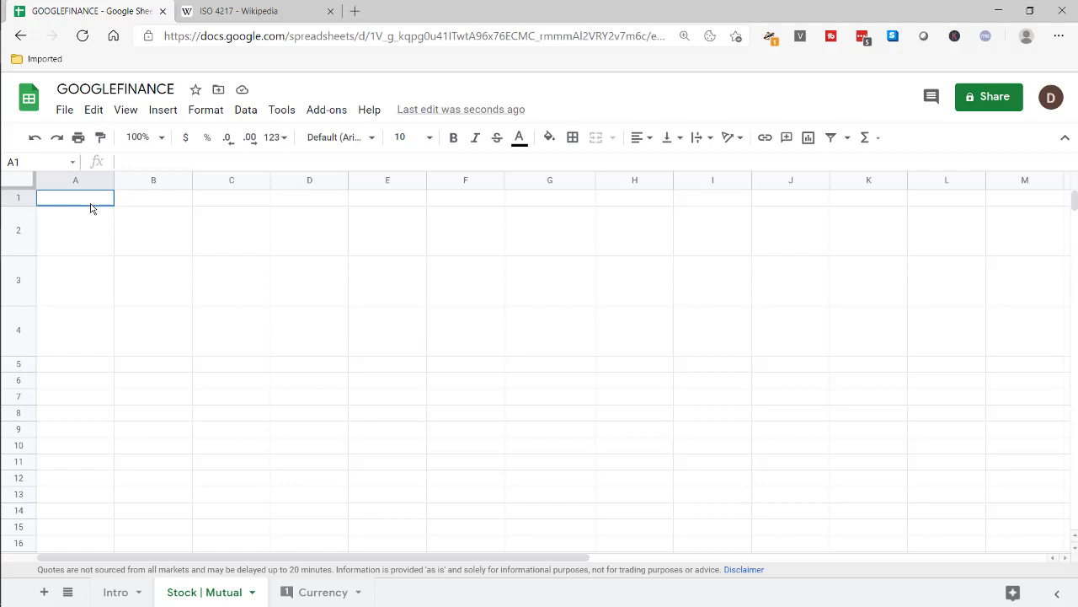
pyautogui.write('ticker')
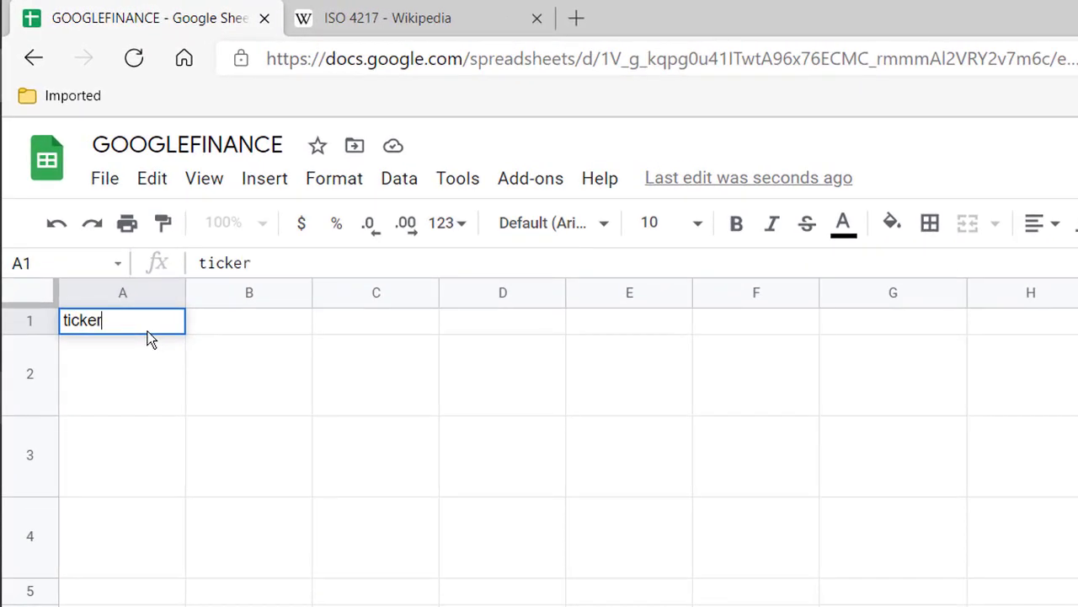
pyautogui.press('Return')
pyautogui.click(216, 332)
pyautogui.write('price')
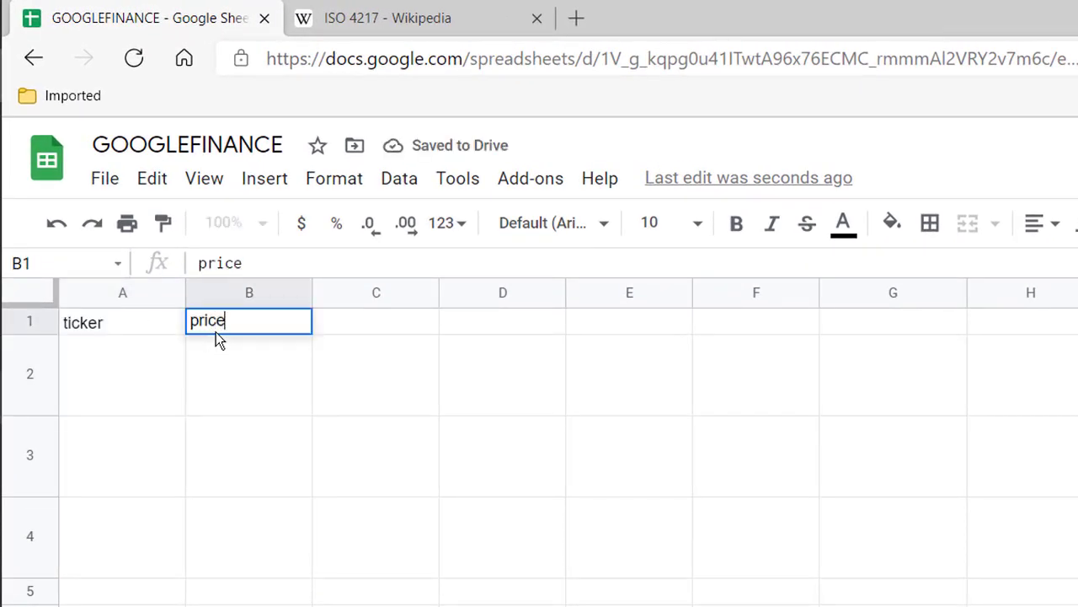
pyautogui.press('Return')
pyautogui.click(345, 331)
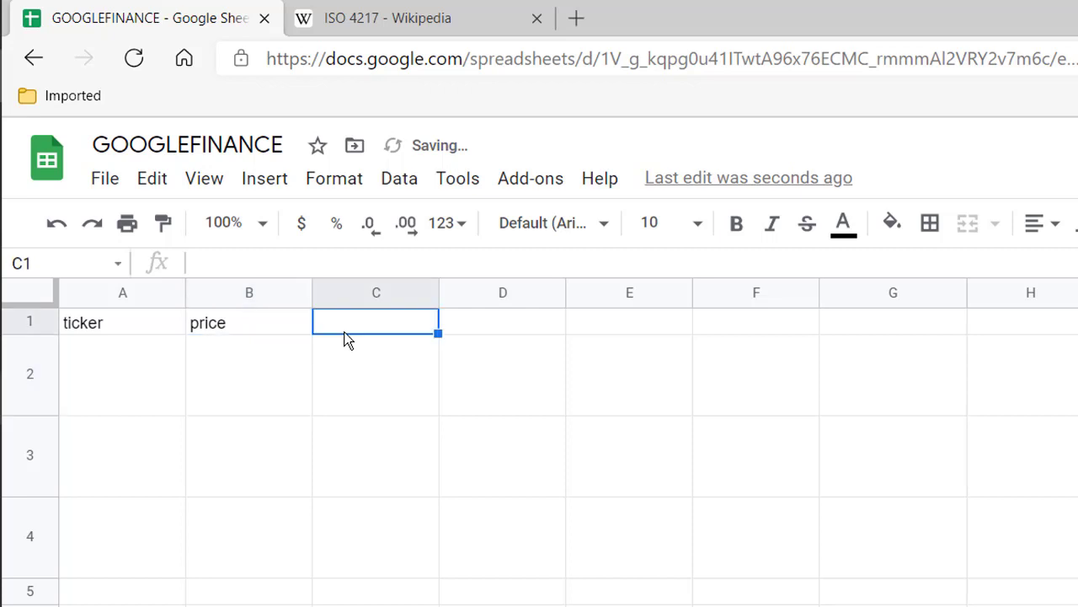
pyautogui.write('colu')
pyautogui.press('BackSpace')
pyautogui.press('BackSpace')
pyautogui.write('lu')
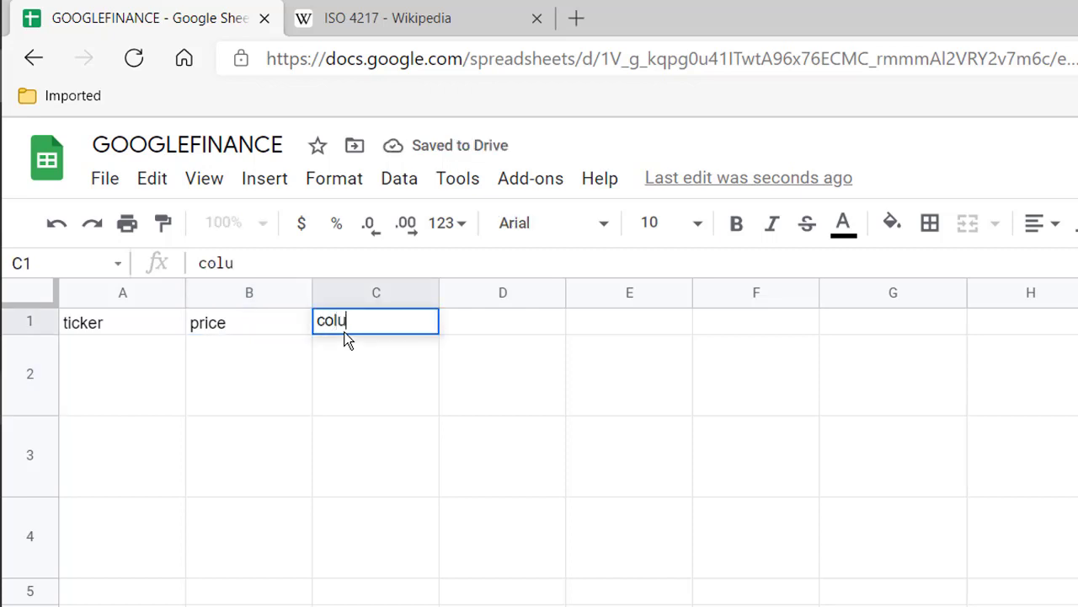
pyautogui.press('BackSpace')
pyautogui.press('BackSpace')
pyautogui.press('BackSpace')
pyautogui.press('BackSpace')
pyautogui.write('volume')
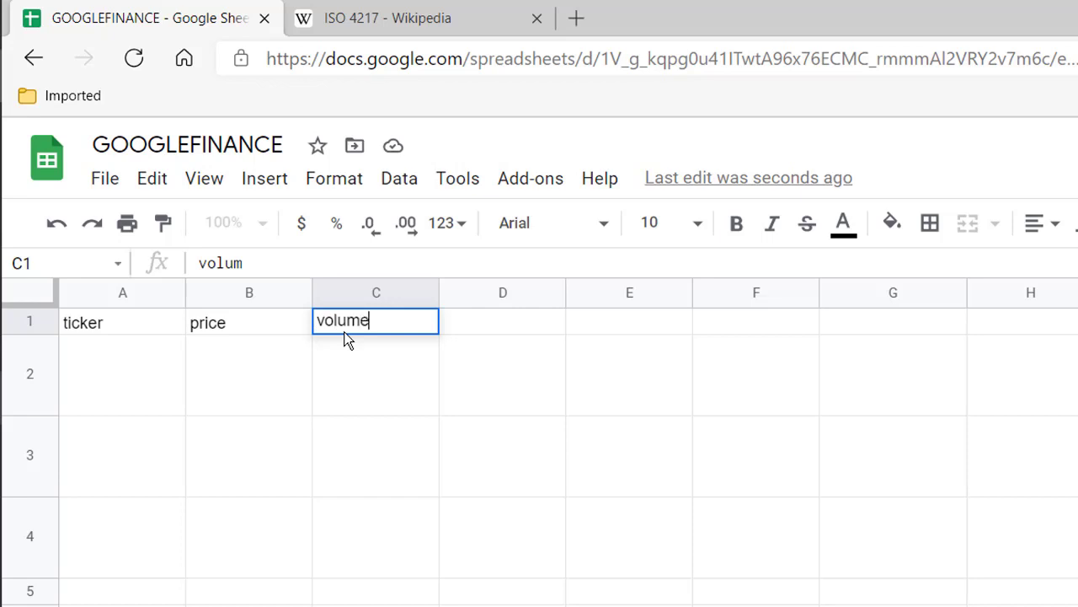
pyautogui.press('Return')
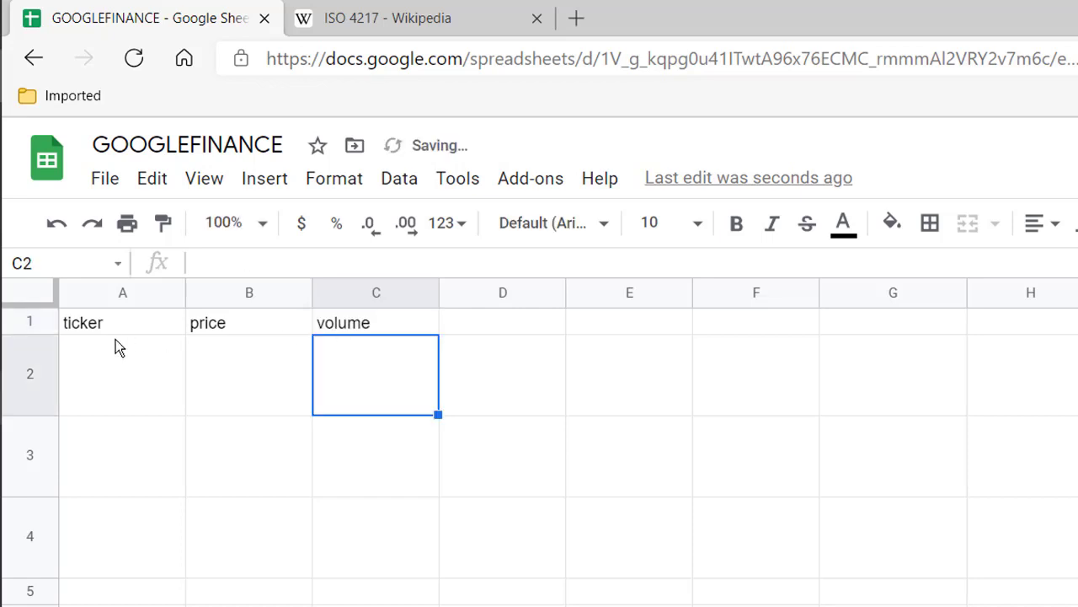
# - List the tickers goog, aapl and gme in A2:A4
pyautogui.click(102, 366)
pyautogui.write('goog')
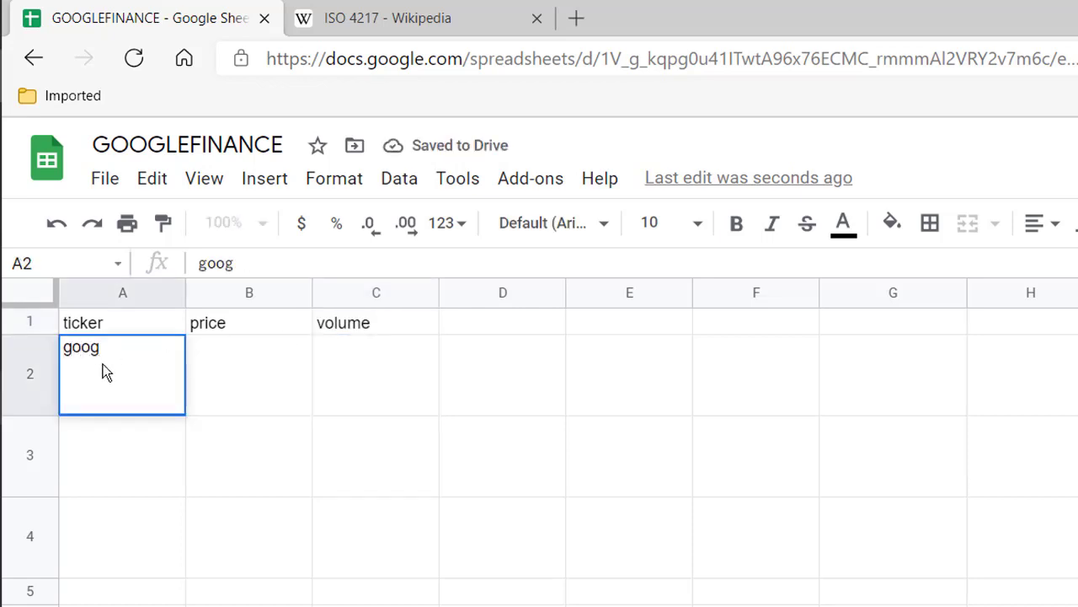
pyautogui.click(100, 451)
pyautogui.write('aaplam')
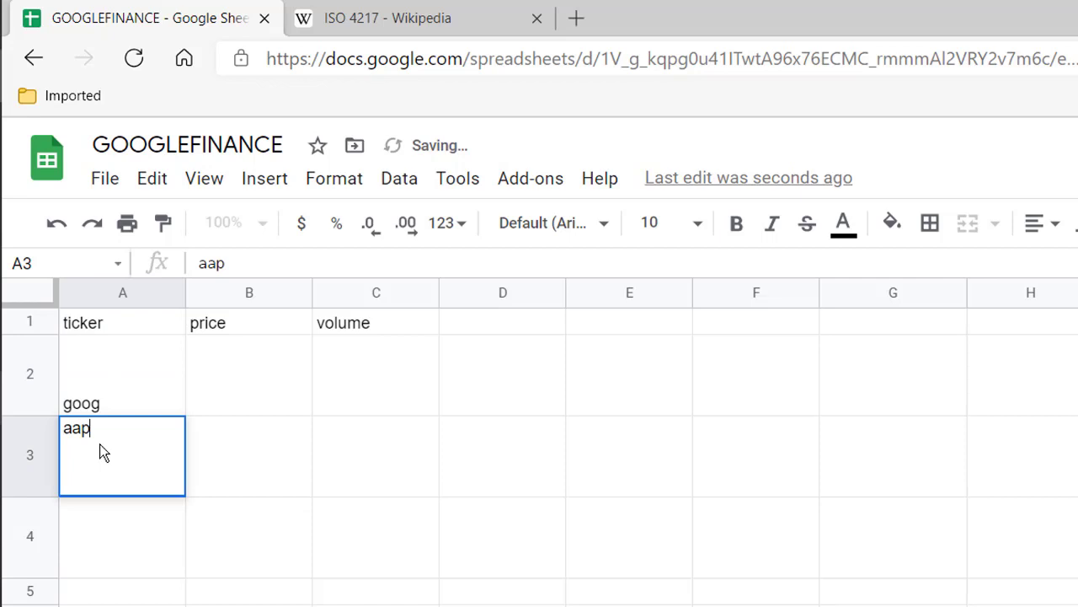
pyautogui.press('BackSpace')
pyautogui.press('BackSpace')
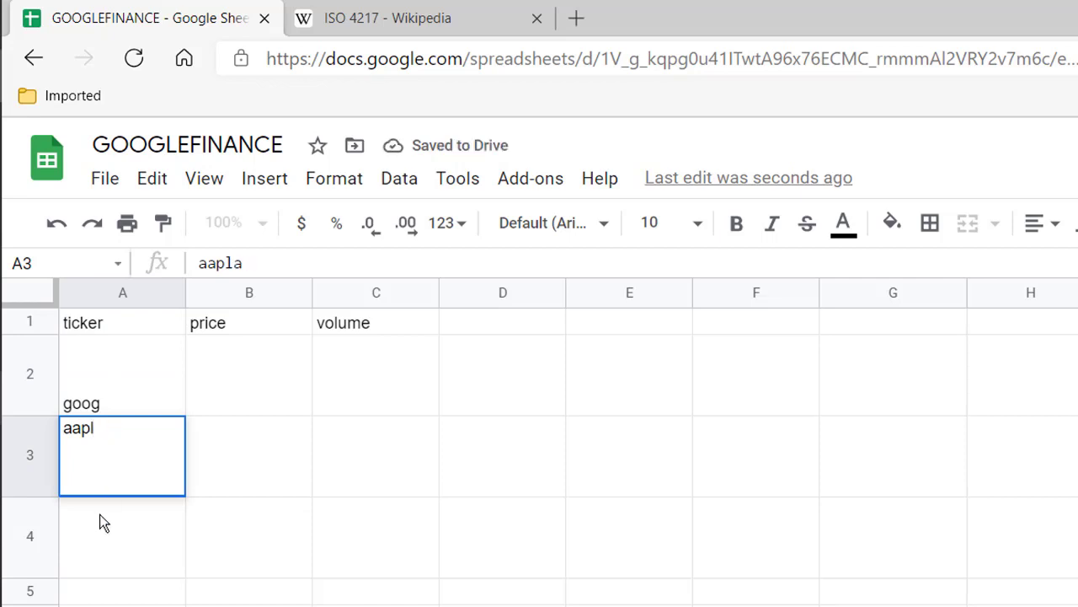
pyautogui.click(98, 535)
pyautogui.write('amx')
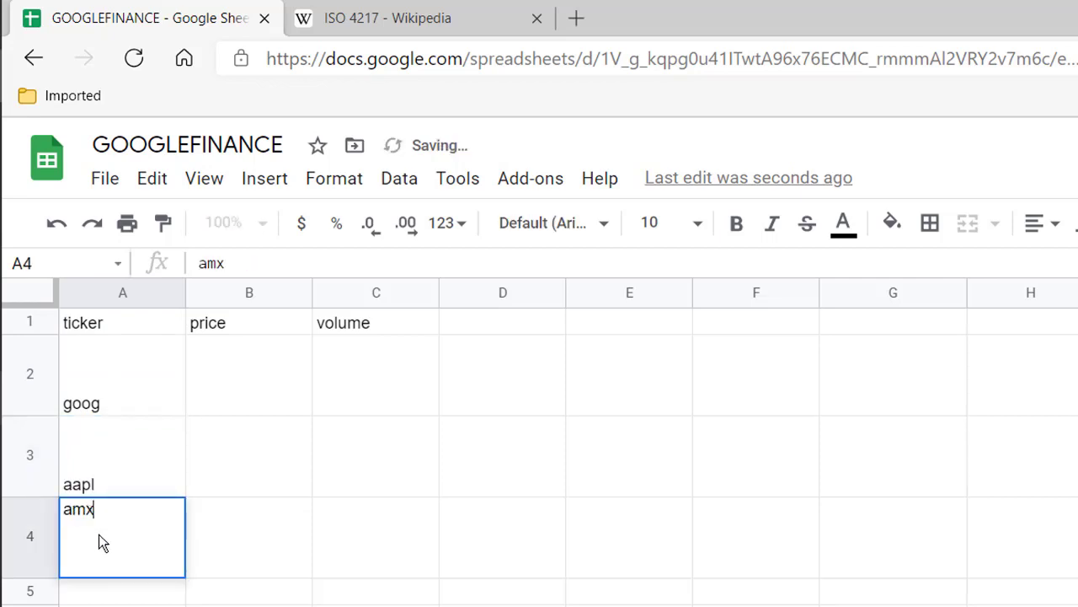
pyautogui.press('BackSpace')
pyautogui.press('BackSpace')
pyautogui.press('BackSpace')
pyautogui.write('gme')
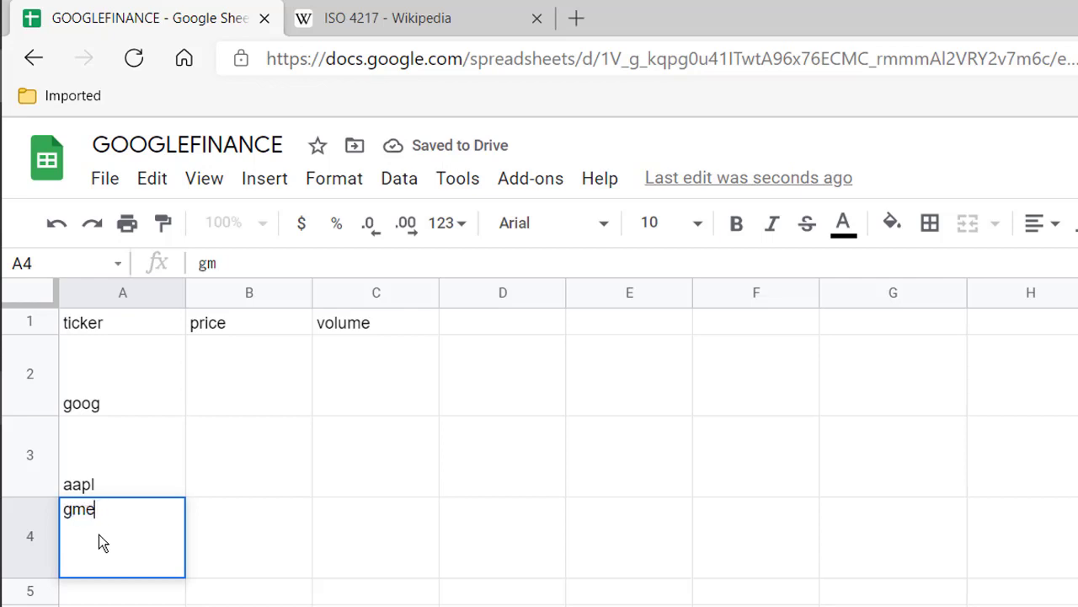
pyautogui.press('Return')
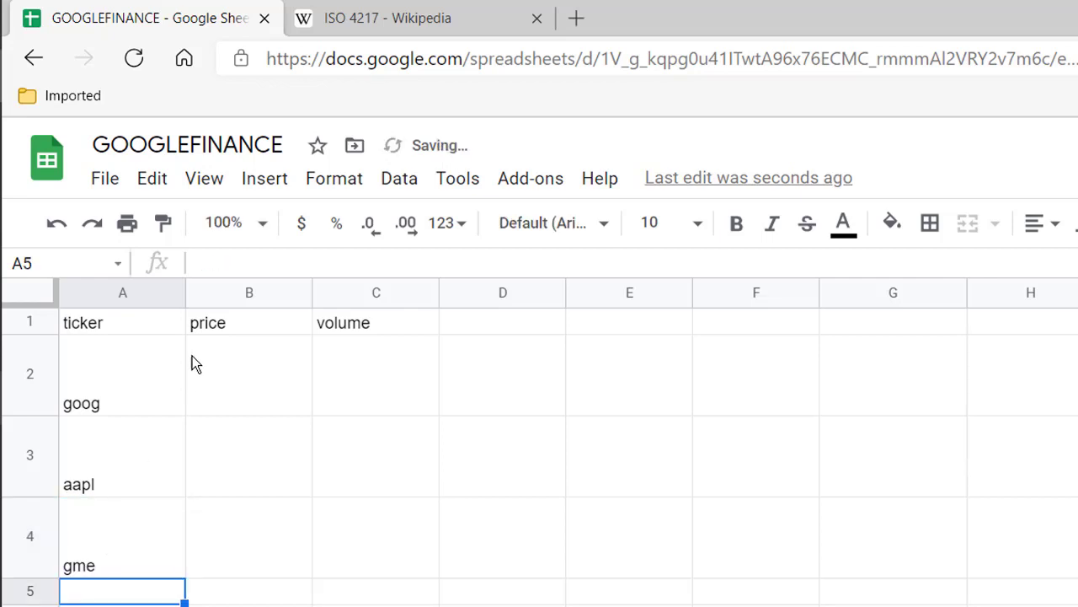
# - Start a =googlefinance( formula in B2, fixing the typo and checking the function's help card
pyautogui.click(237, 364)
pyautogui.write('=')
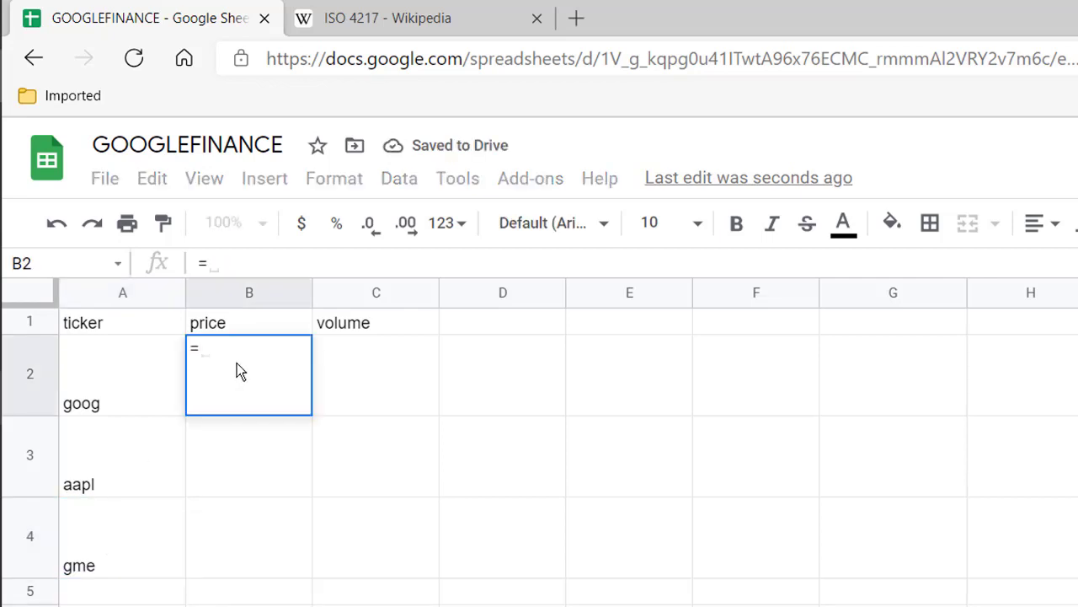
pyautogui.write('goofl')
pyautogui.press('BackSpace')
pyautogui.press('BackSpace')
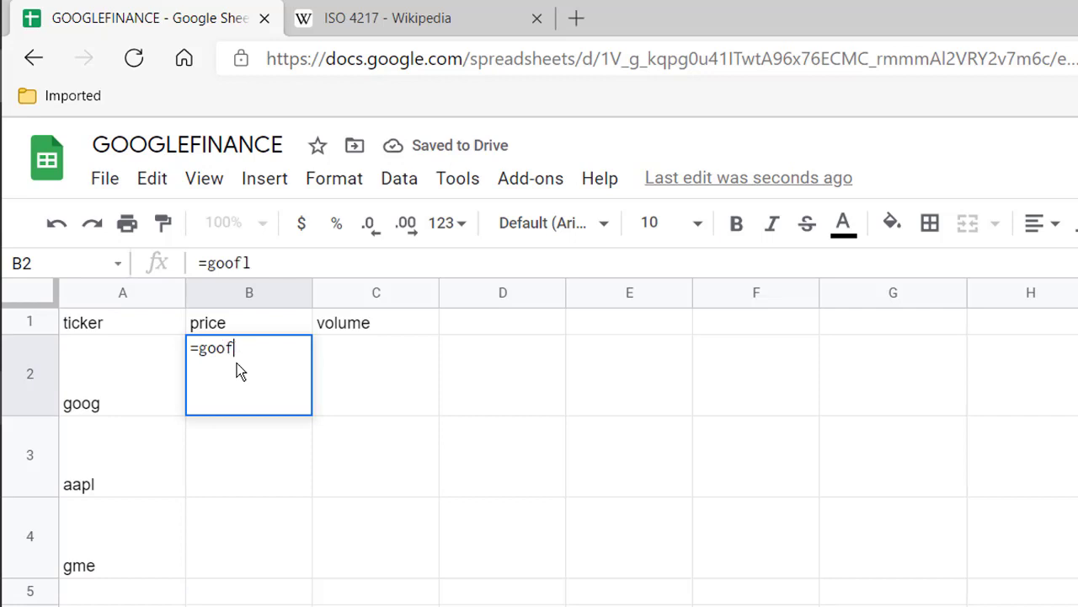
pyautogui.write('glefinan')
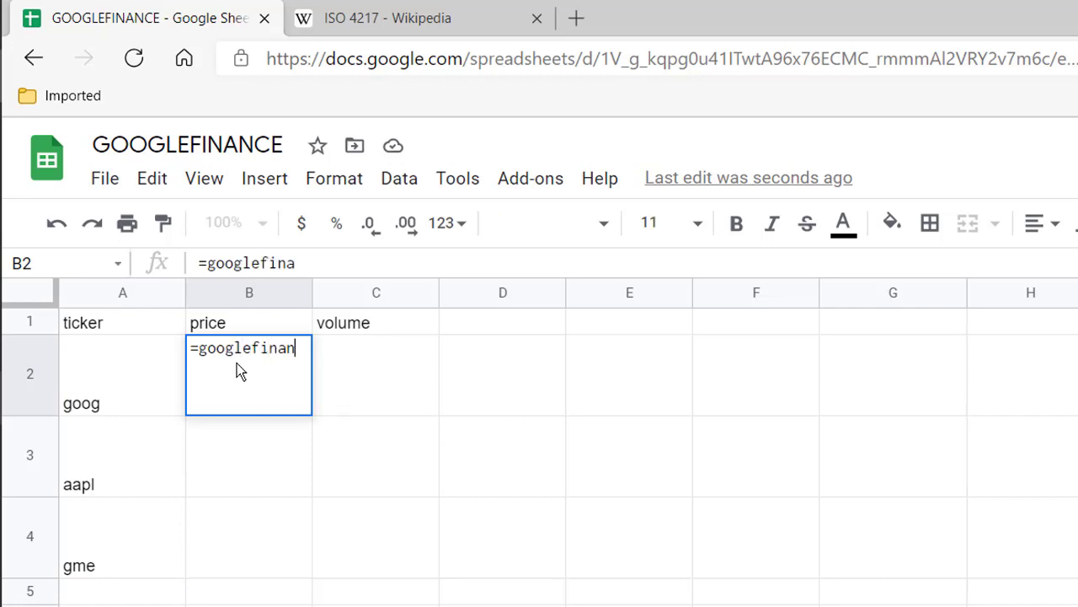
pyautogui.write('ce(')
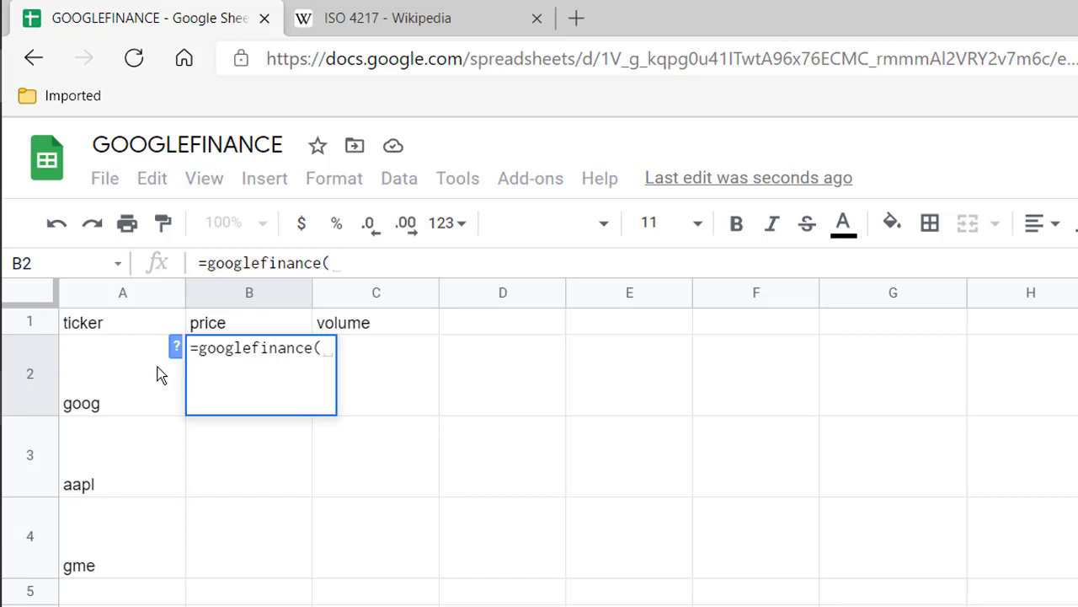
pyautogui.click(176, 347)
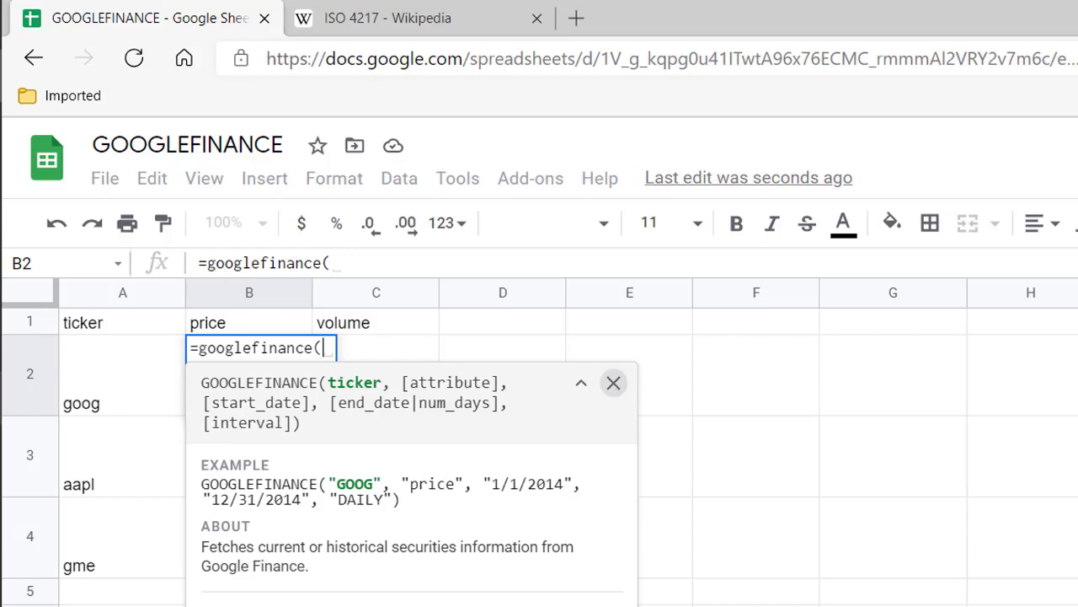
pyautogui.click(613, 383)
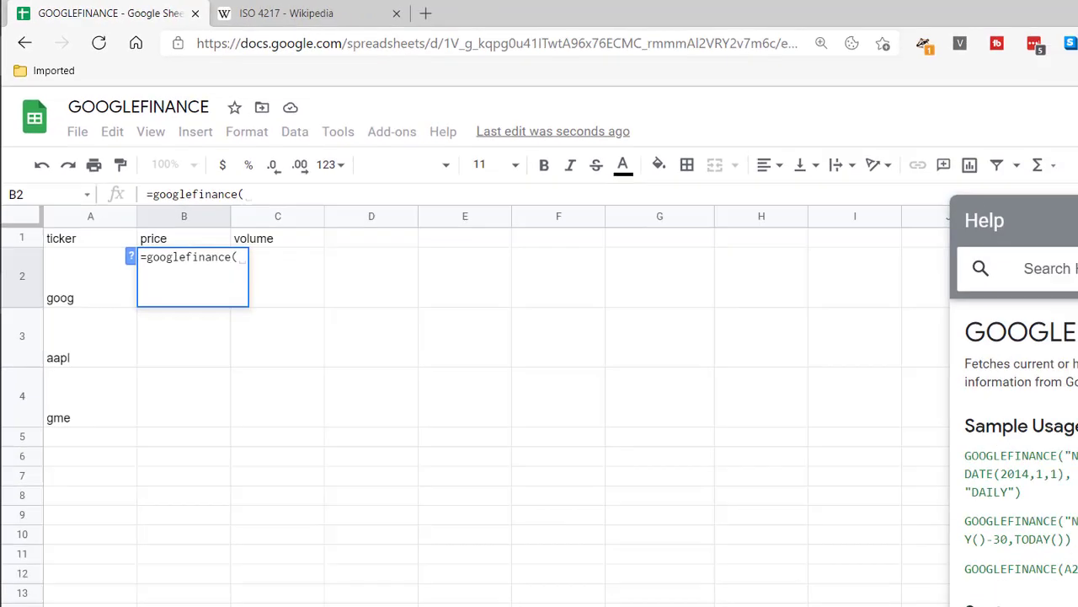
pyautogui.scroll(-5, 908, 320)
pyautogui.scroll(-3, 909, 320)
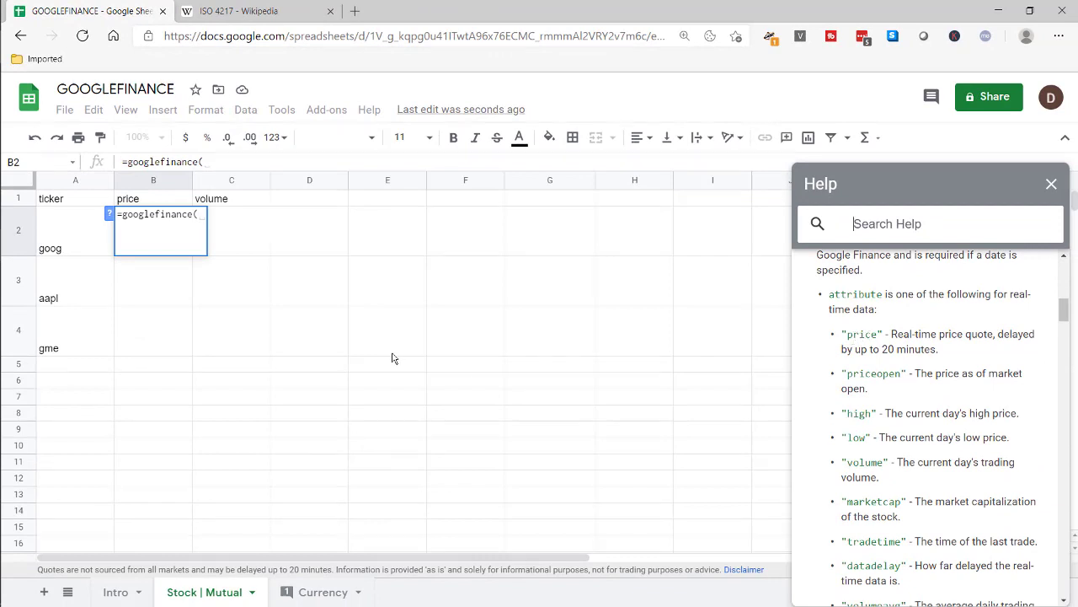
pyautogui.click(232, 162)
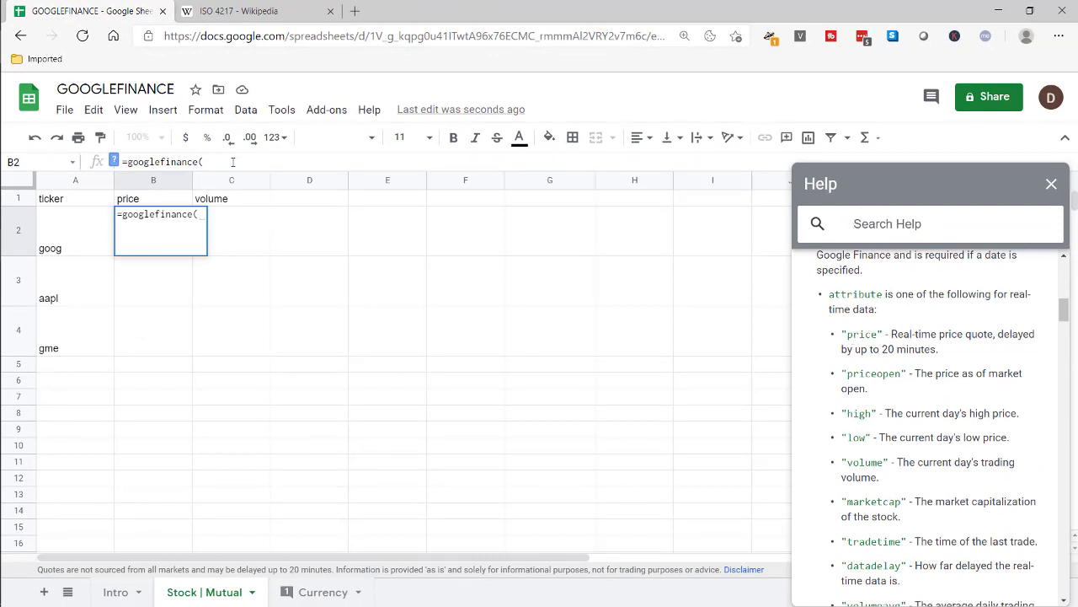
# - Complete B2 as =googlefinance($A2,B$1) so it returns goog's price, 1927.51
pyautogui.click(76, 223)
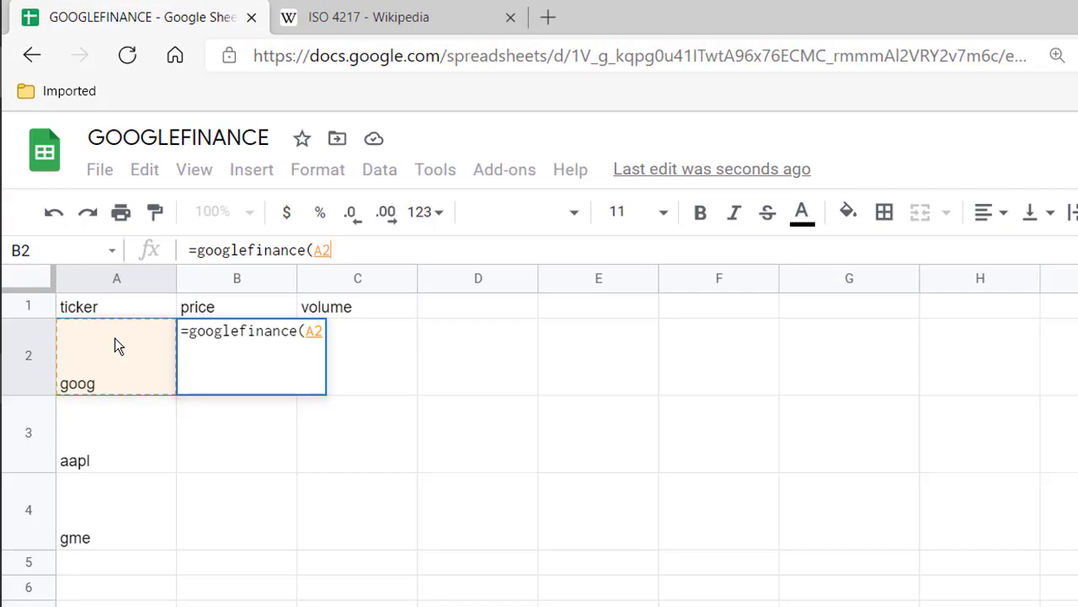
pyautogui.press('F4')
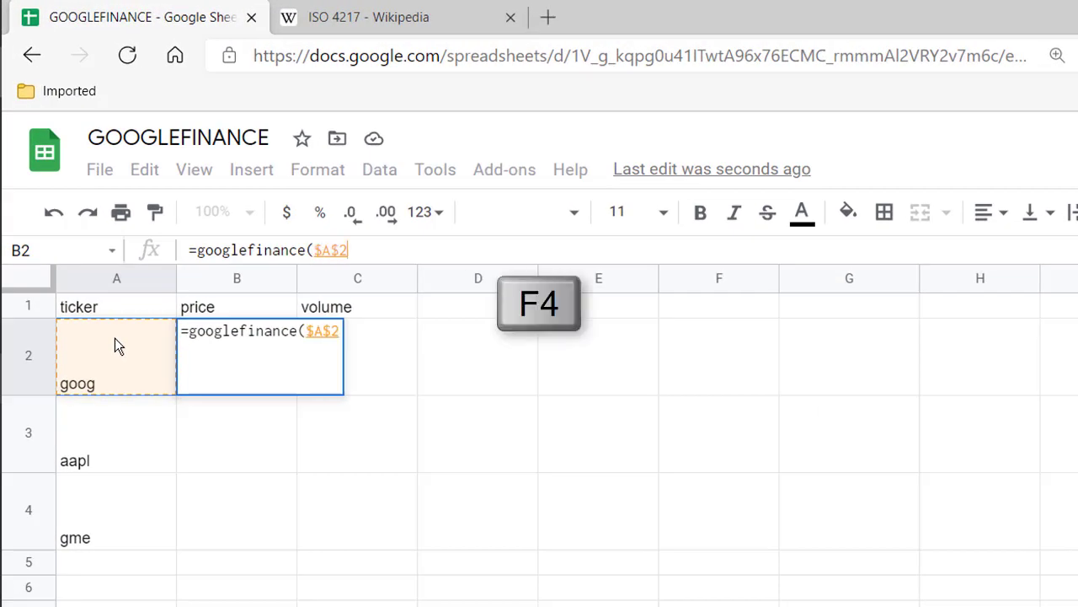
pyautogui.press('F4')
pyautogui.press('F4')
pyautogui.press('F4')
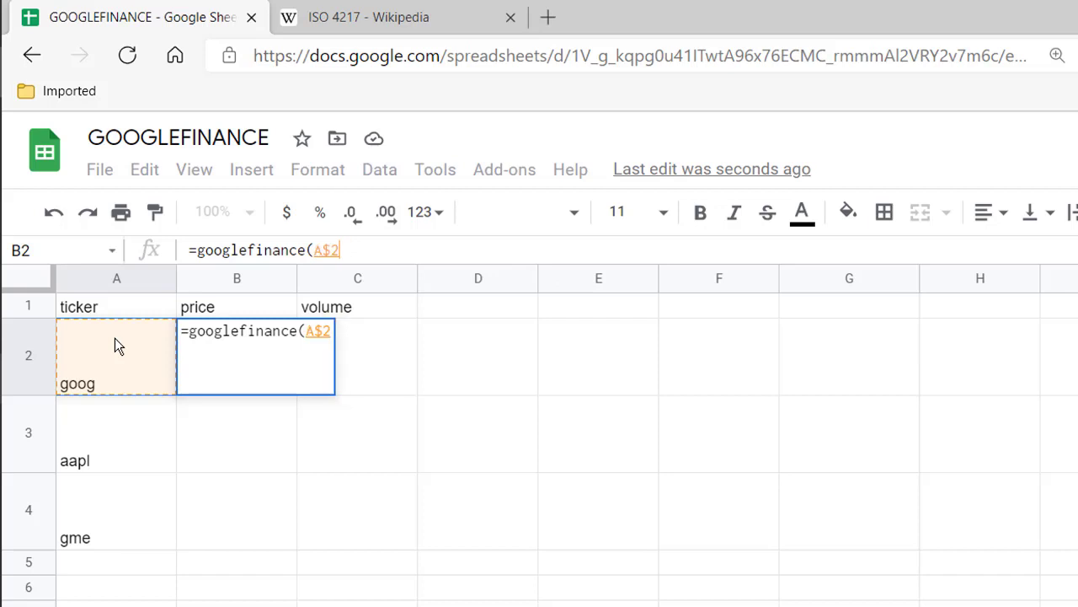
pyautogui.press('F4')
pyautogui.press('F4')
pyautogui.press('F4')
pyautogui.press('F4')
pyautogui.press('F4')
pyautogui.press('F4')
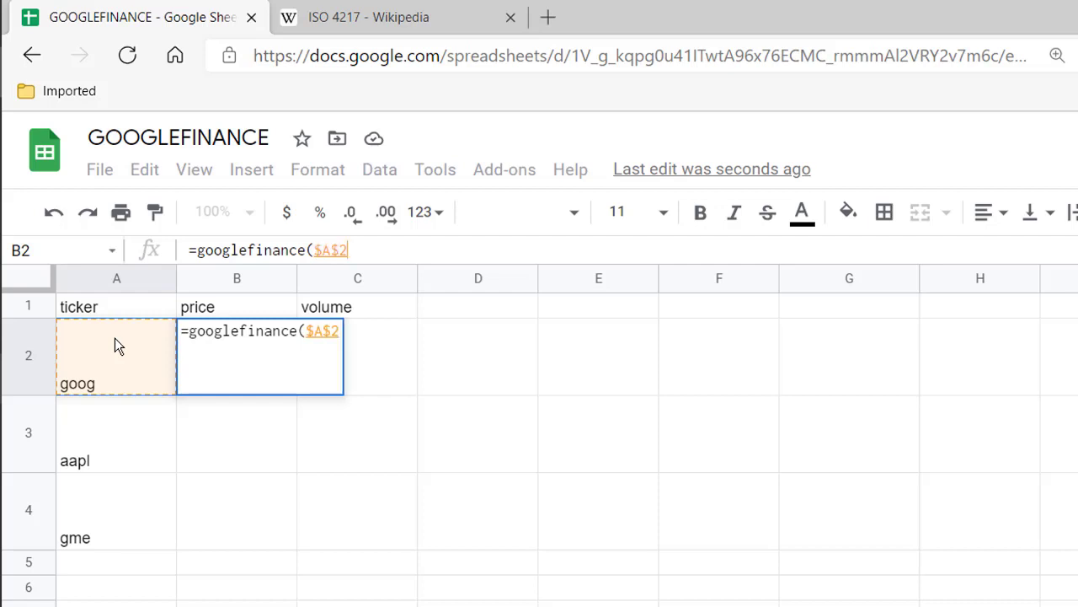
pyautogui.press('F4')
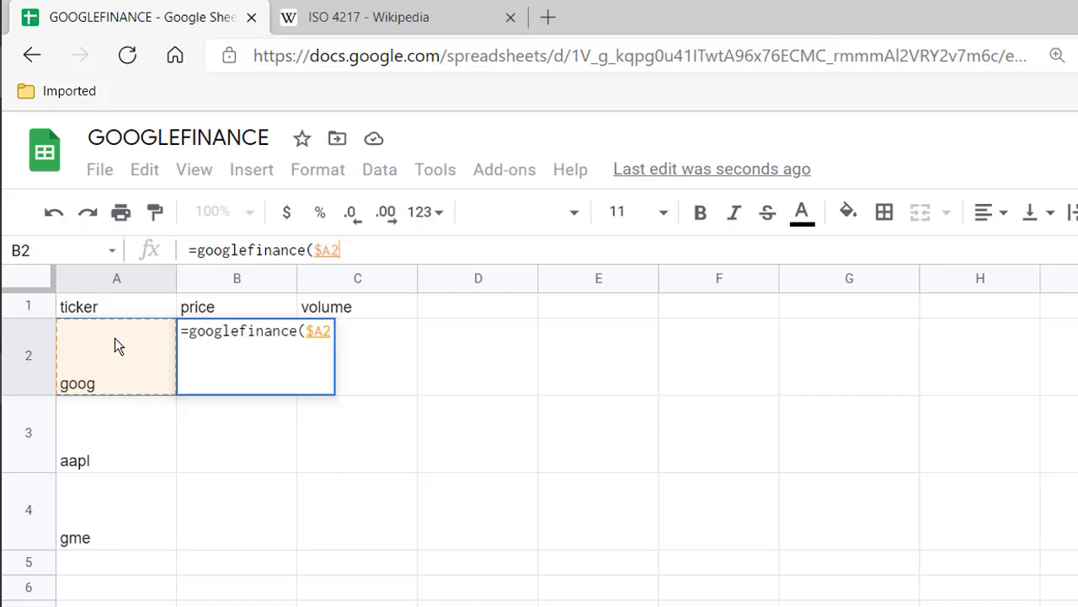
pyautogui.write(',')
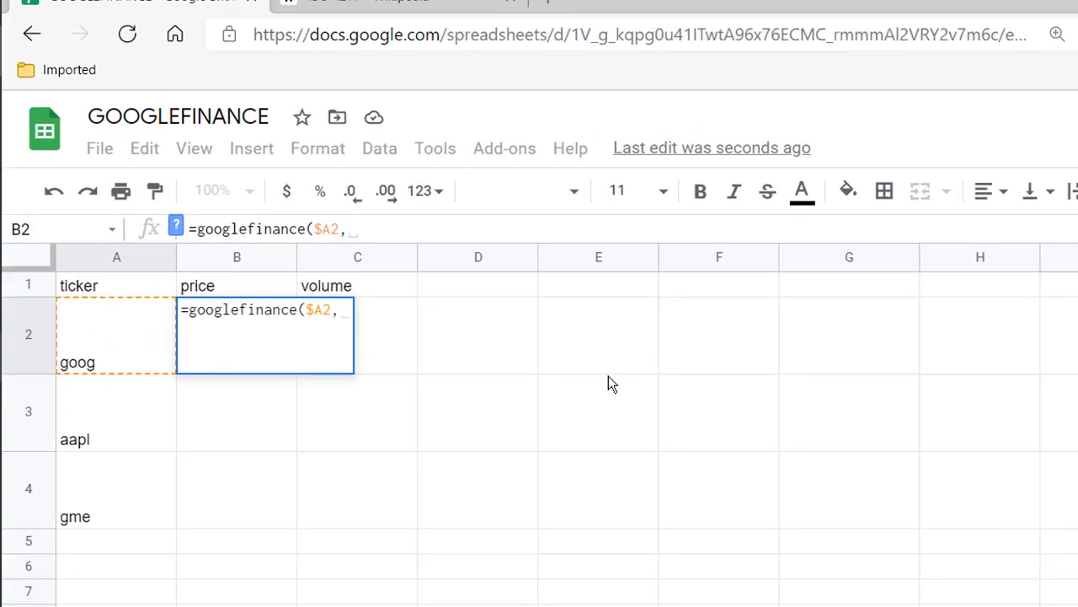
pyautogui.click(238, 288)
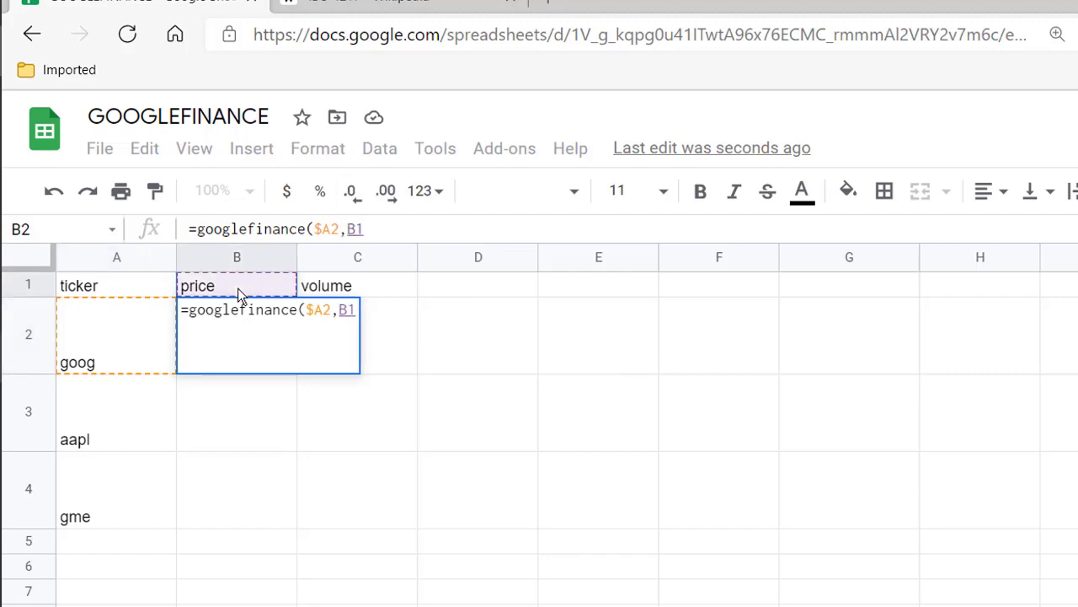
pyautogui.press('F4')
pyautogui.press('F4')
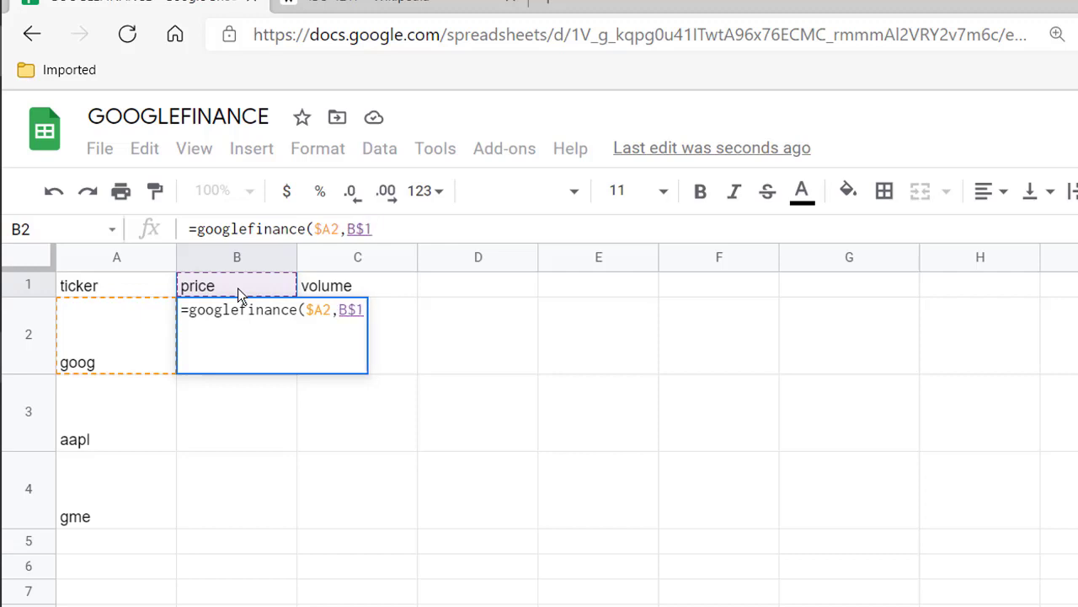
pyautogui.write(',')
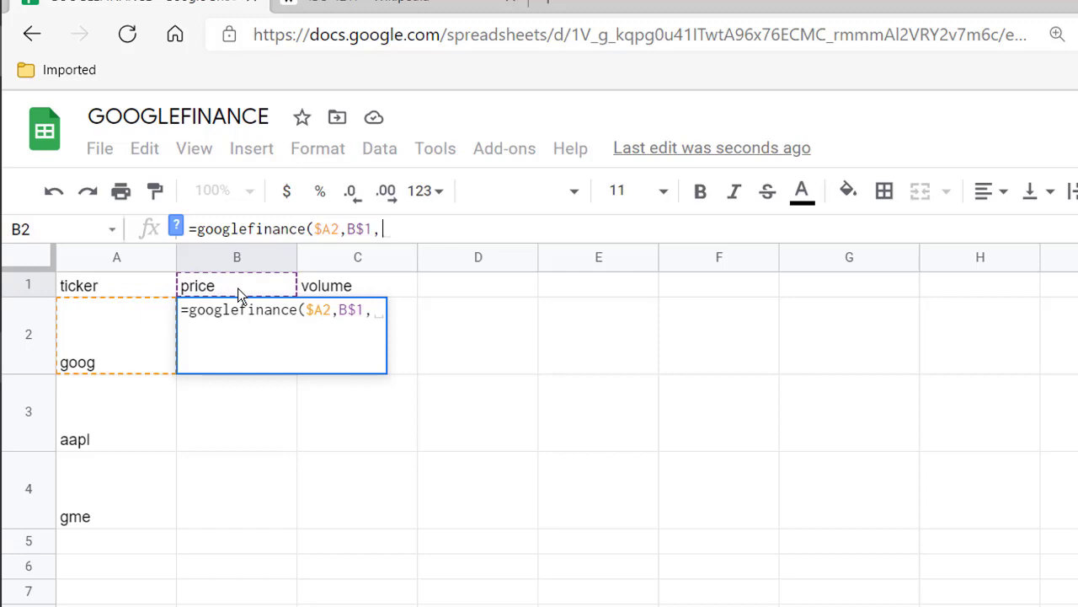
pyautogui.press('BackSpace')
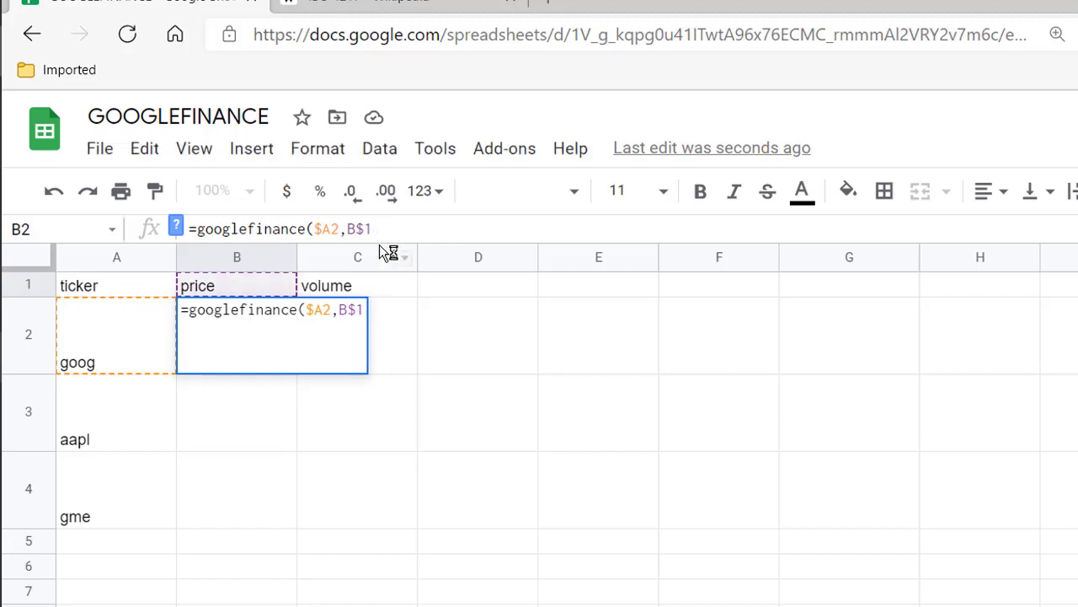
pyautogui.press('Return')
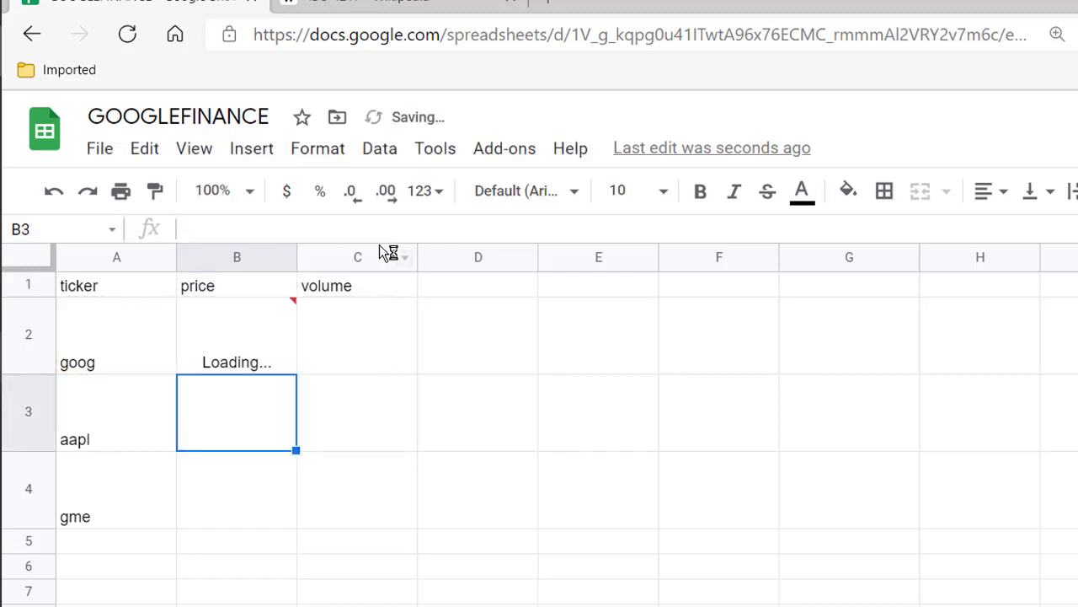
# - Add 'high' and 'low' headers in D1 and E1 beside volume
pyautogui.click(249, 350)
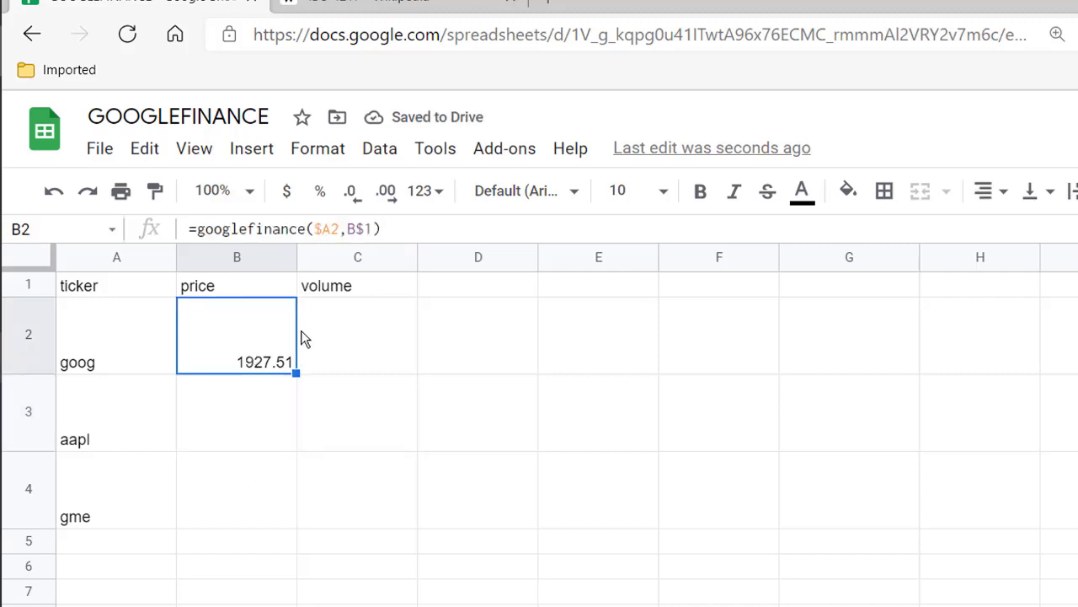
pyautogui.click(365, 290)
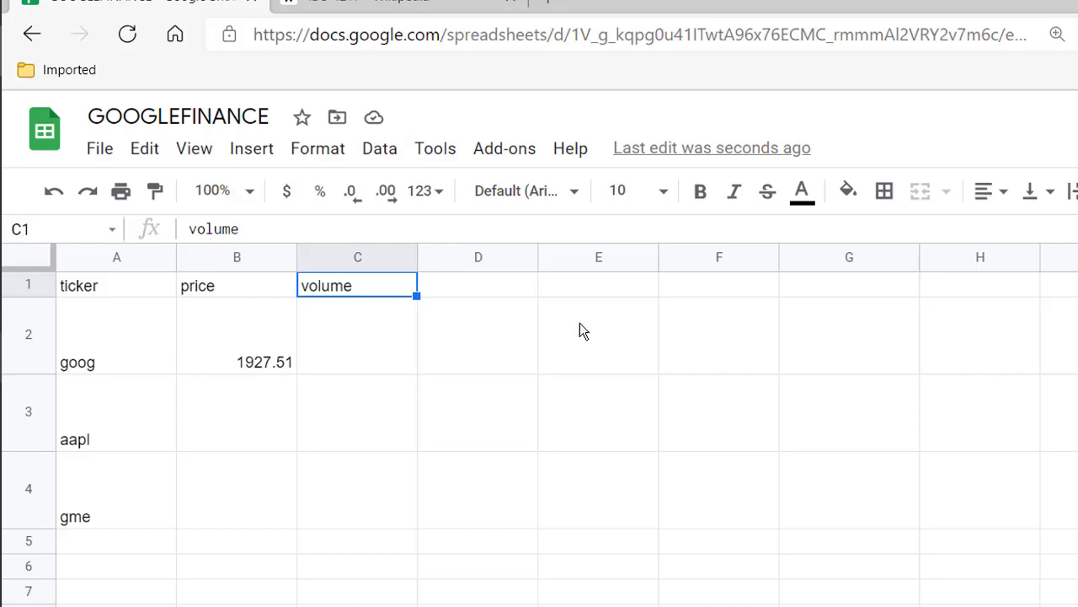
pyautogui.press('Tab')
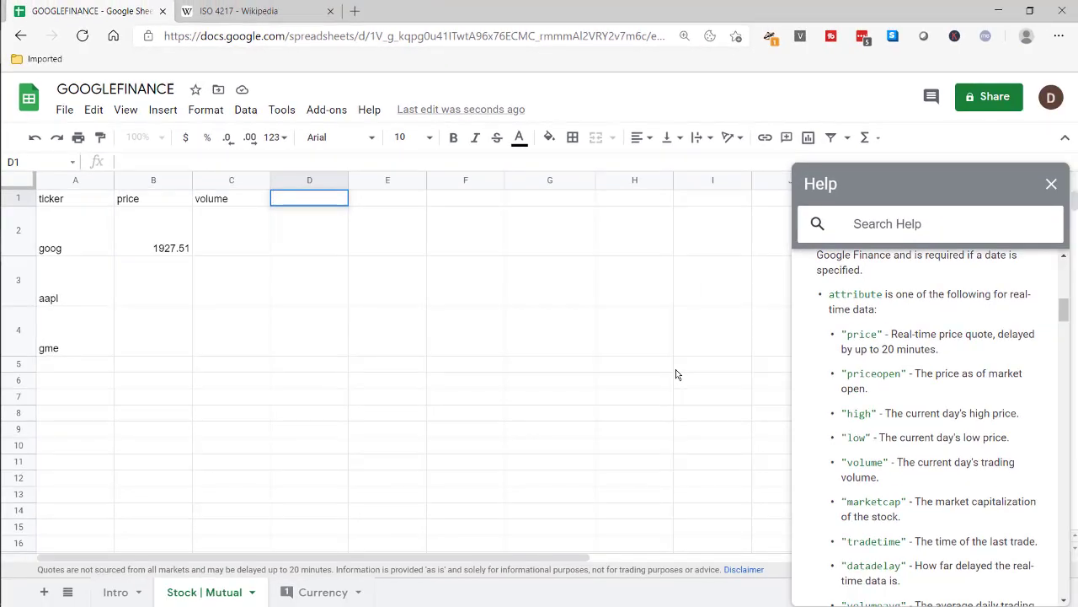
pyautogui.write('high')
pyautogui.press('Tab')
pyautogui.write('low')
pyautogui.press('Return')
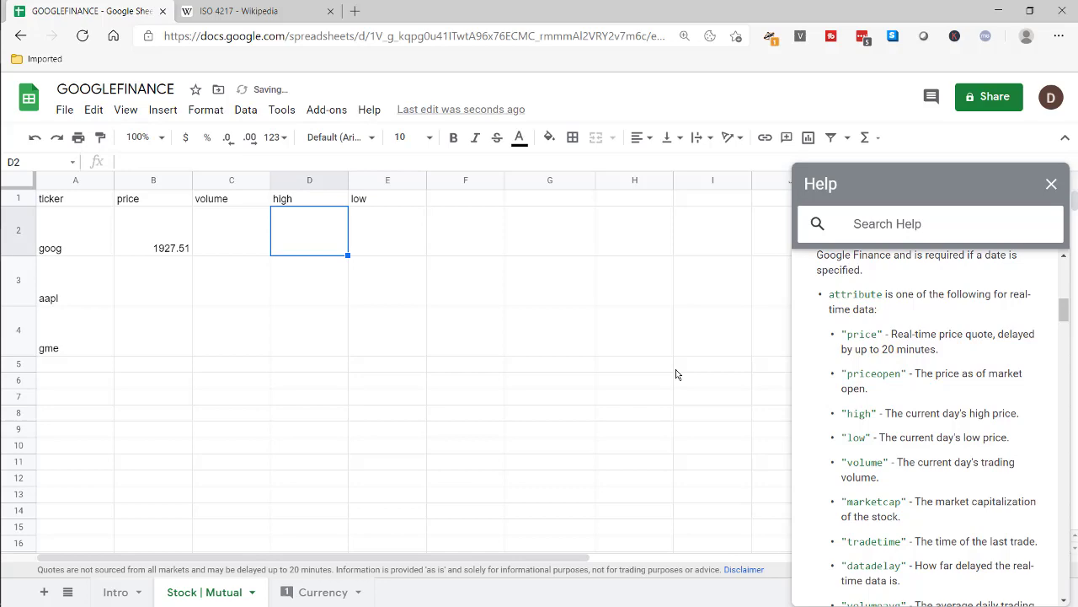
# - Fill B2's formula across to E2, then down through row 4 for aapl and gme
pyautogui.click(174, 240)
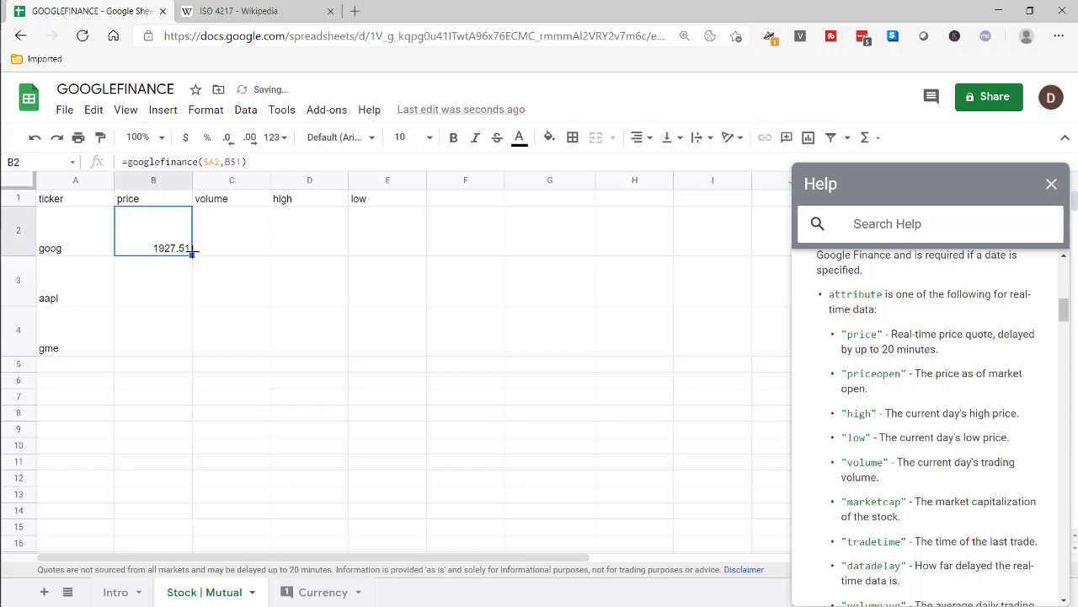
pyautogui.moveTo(192, 251); pyautogui.dragTo(387, 236)
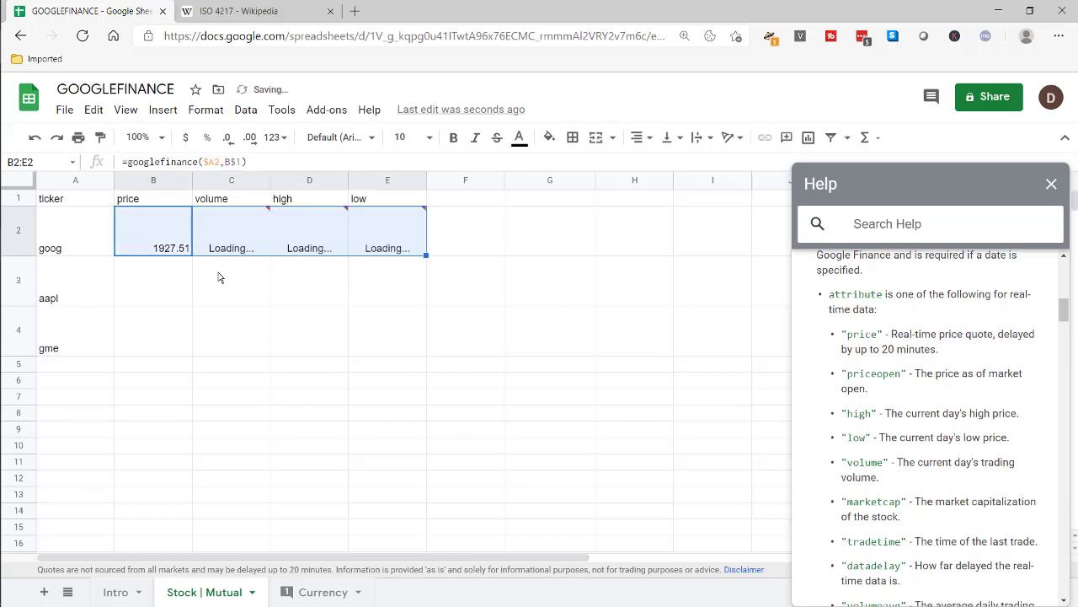
pyautogui.click(238, 242)
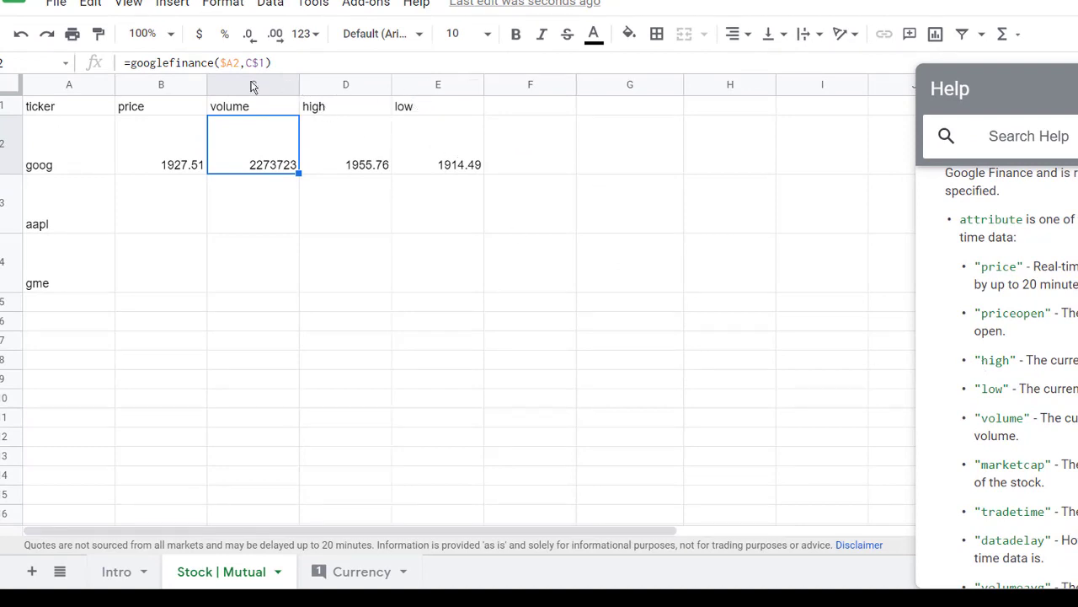
pyautogui.moveTo(160, 150); pyautogui.dragTo(214, 135)
pyautogui.moveTo(333, 143); pyautogui.dragTo(458, 267)
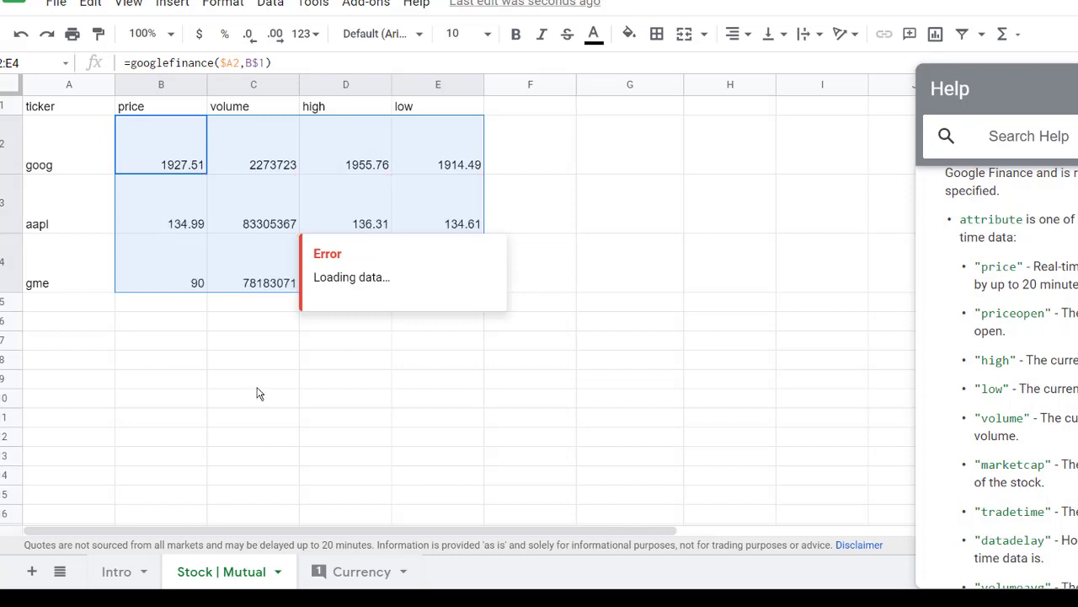
pyautogui.click(195, 229)
pyautogui.click(149, 260)
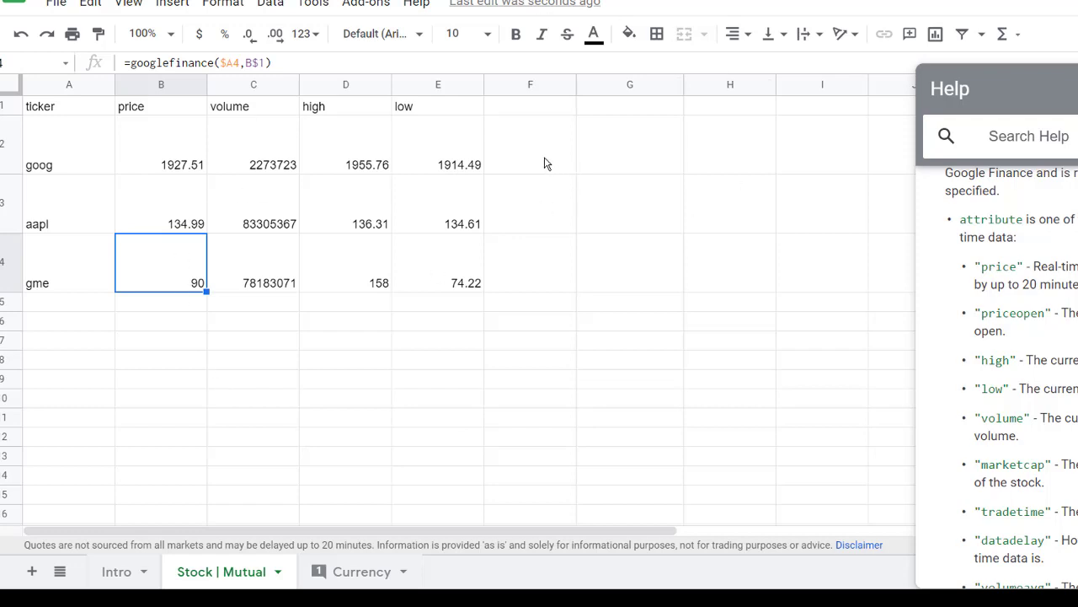
# - Add a 'last 365' heading in F1
pyautogui.click(525, 116)
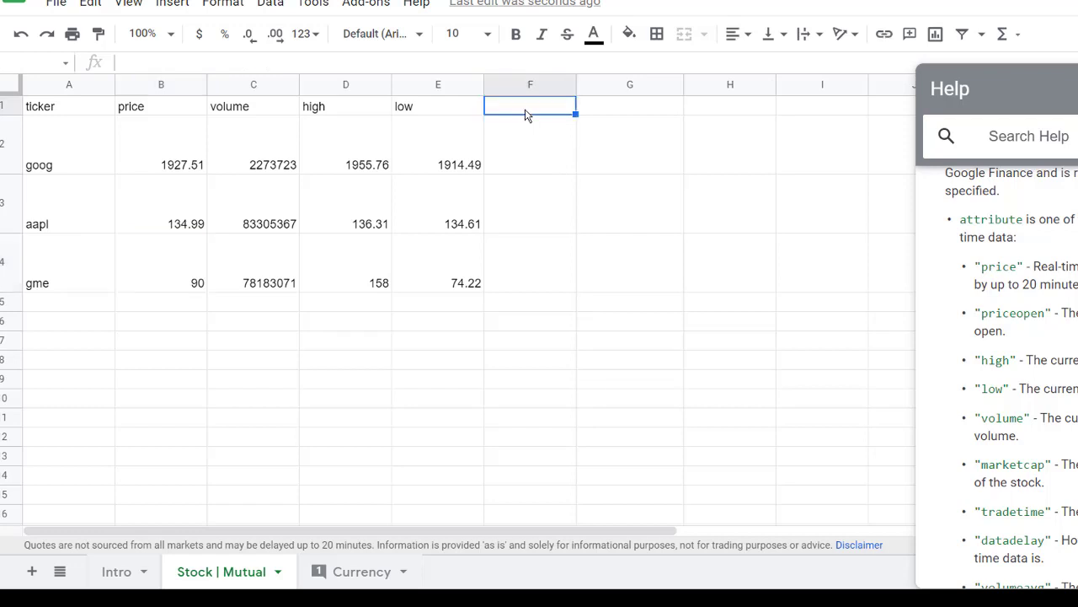
pyautogui.write('last')
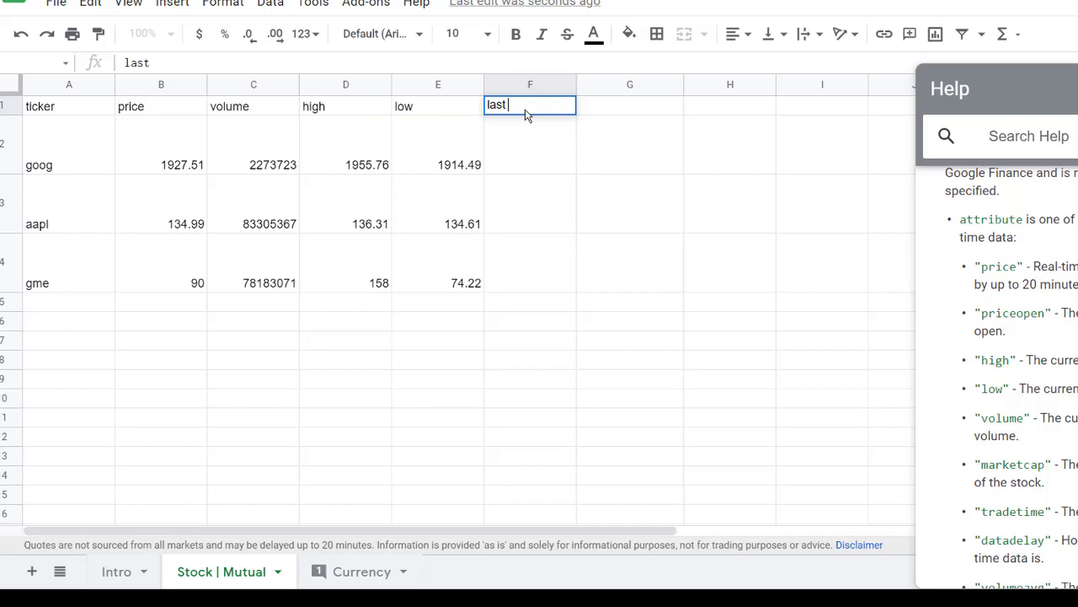
pyautogui.write(' 365')
pyautogui.press('Return')
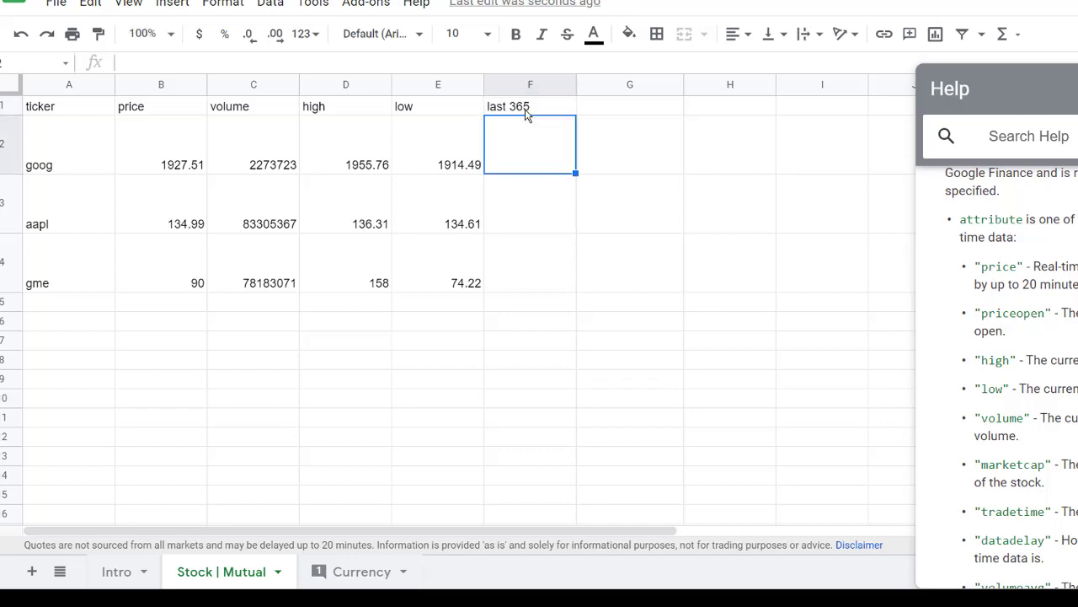
# - Enter =sparkline(googlefinance($A2,"price",today()-365,today())) in F2
pyautogui.write('=spa')
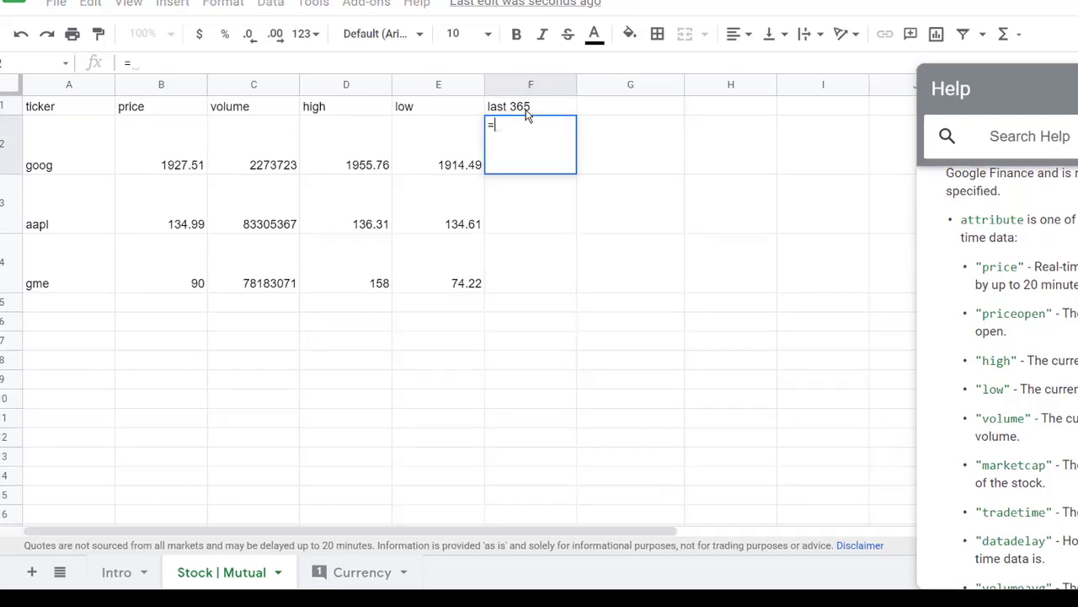
pyautogui.write('rkline(')
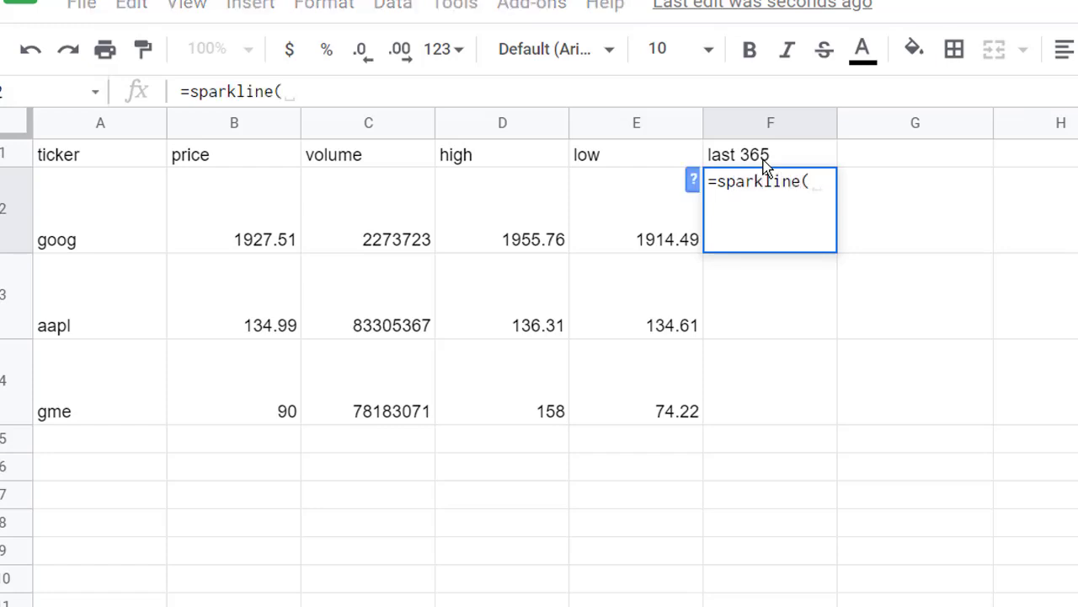
pyautogui.write('go')
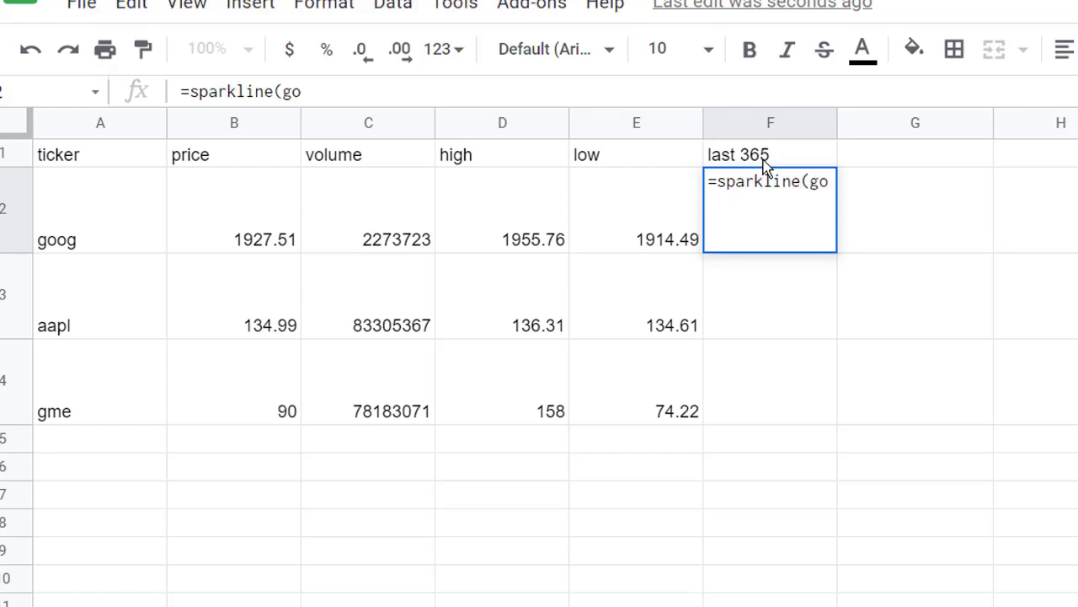
pyautogui.write('oglefin')
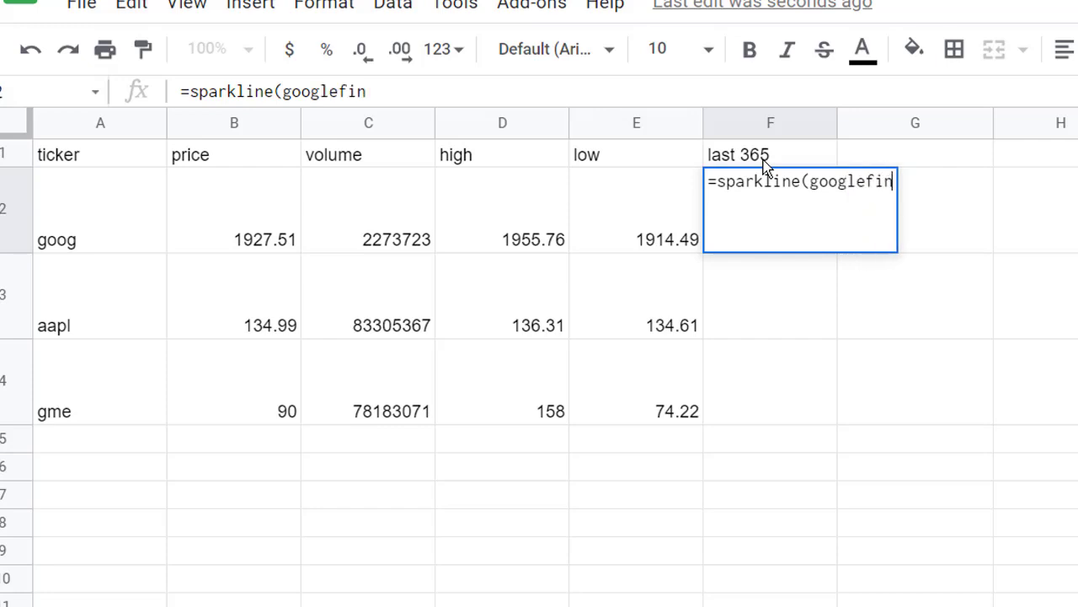
pyautogui.write('ace')
pyautogui.press('BackSpace')
pyautogui.press('BackSpace')
pyautogui.write('n')
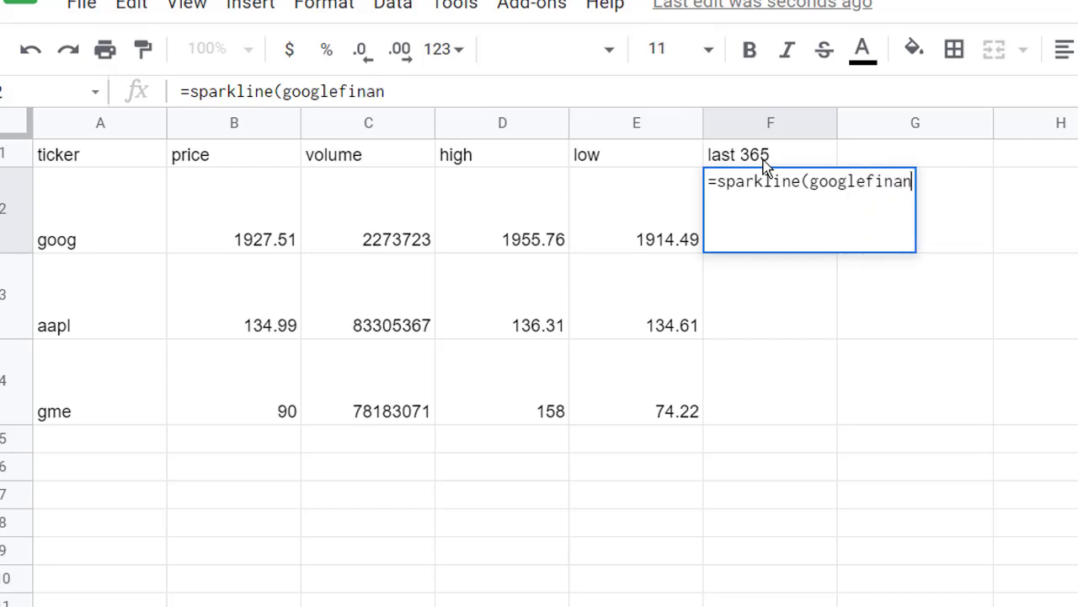
pyautogui.write('ce(')
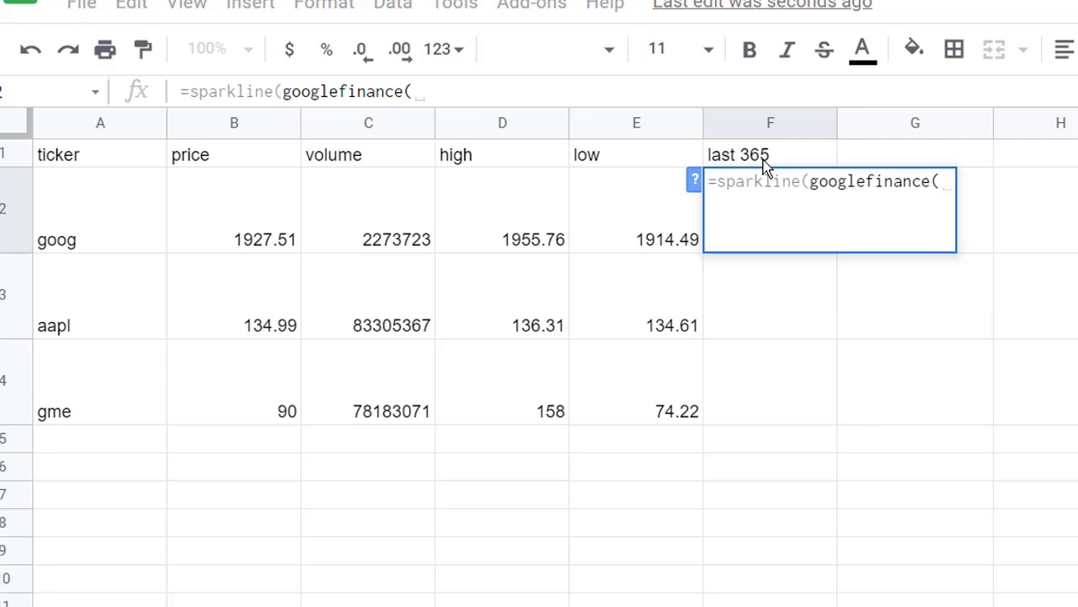
pyautogui.click(88, 197)
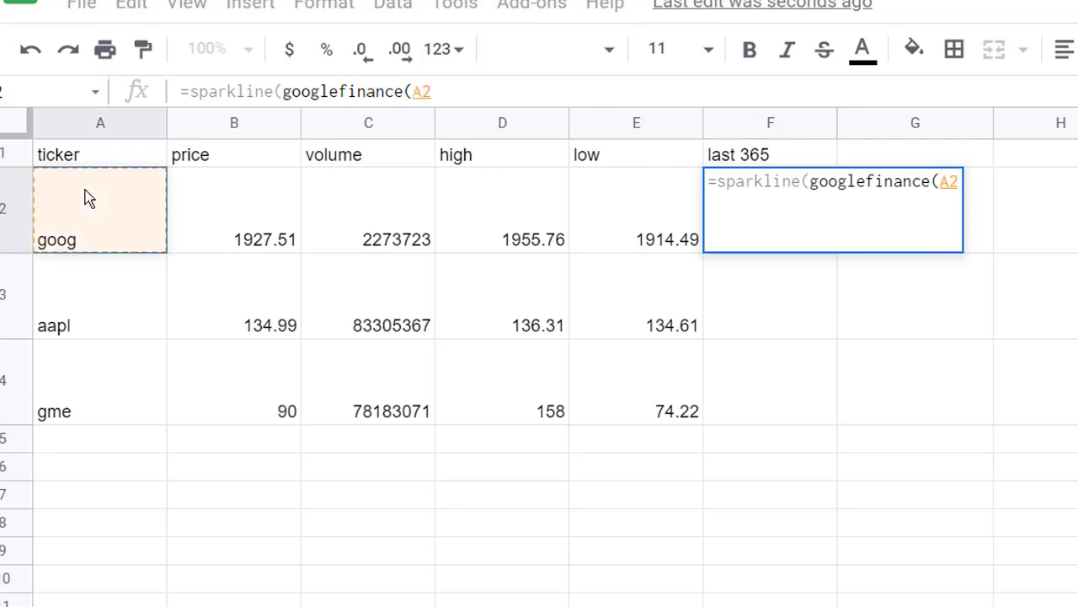
pyautogui.press('F4')
pyautogui.press('F4')
pyautogui.press('F4')
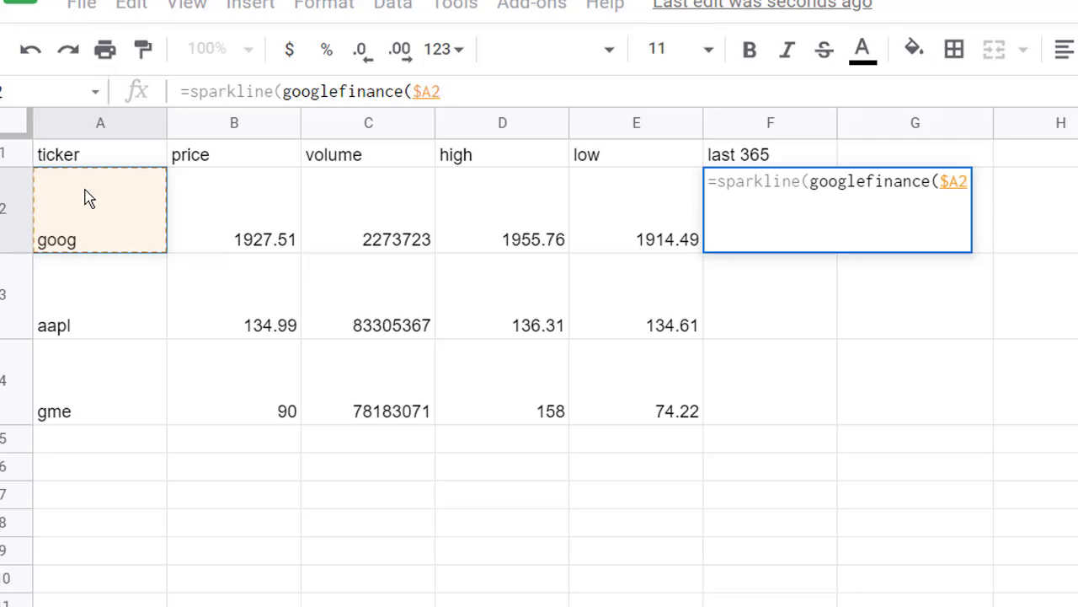
pyautogui.write(',')
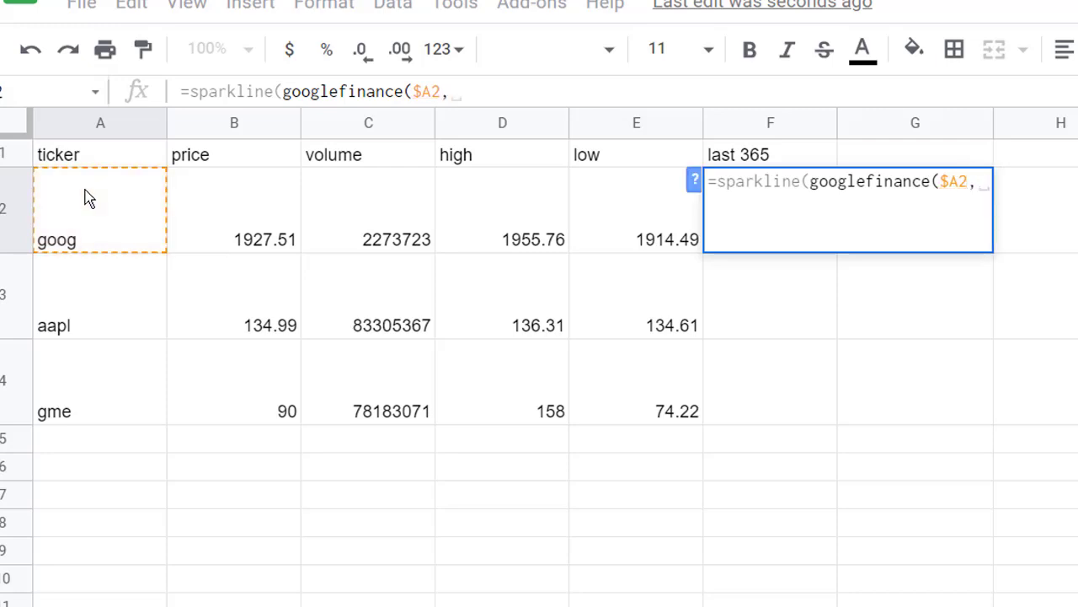
pyautogui.write('"price')
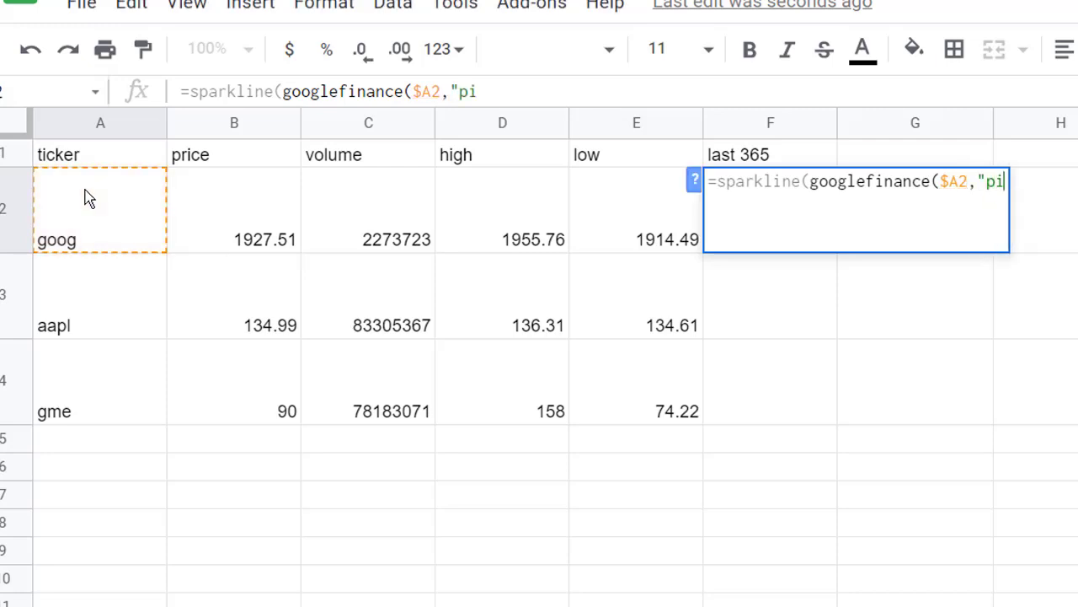
pyautogui.write('",')
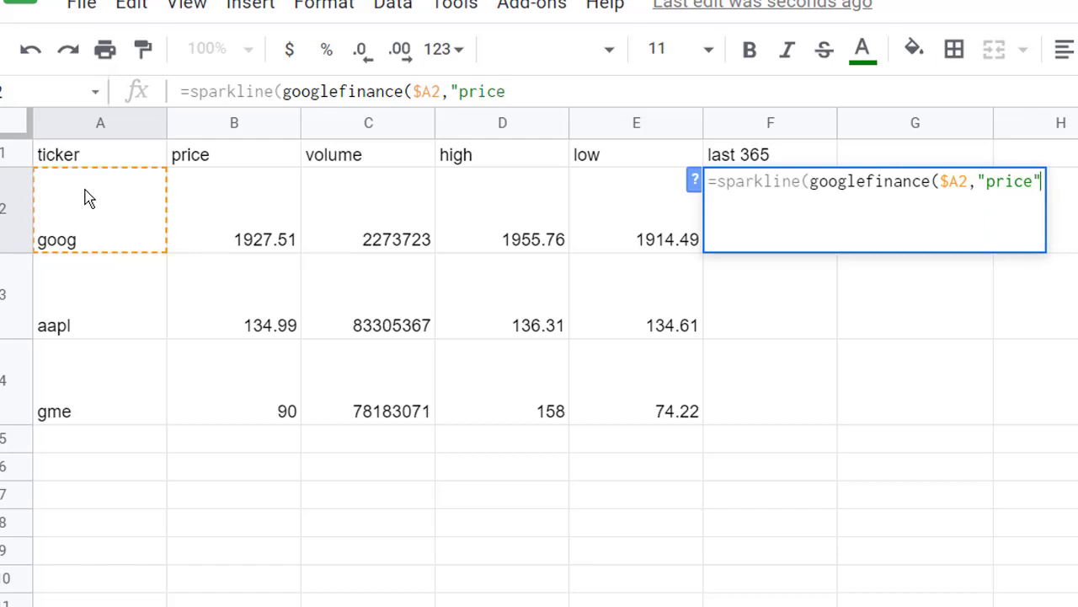
pyautogui.click(560, 87)
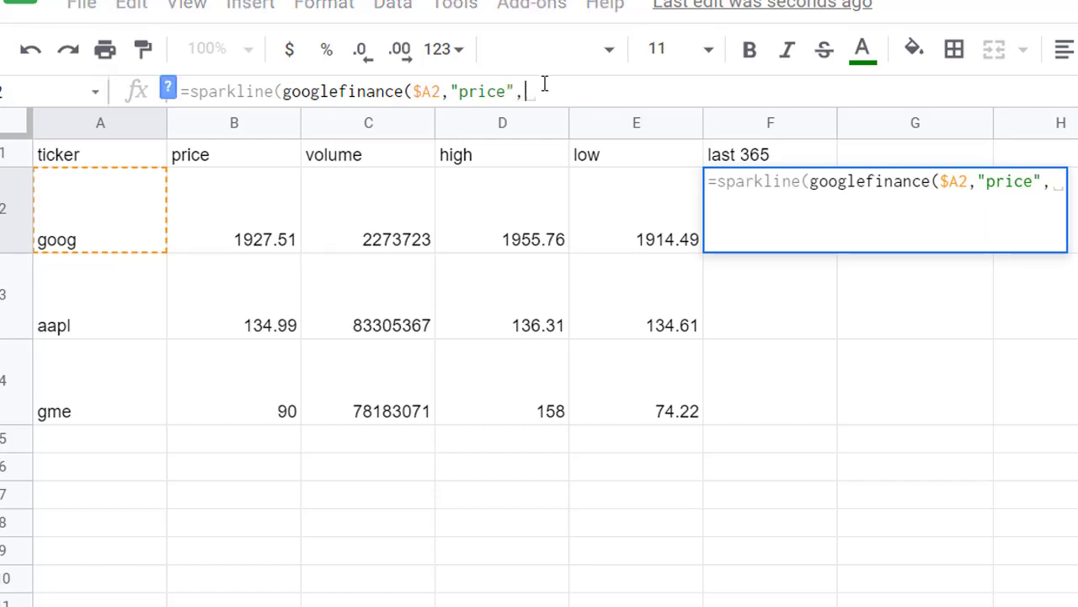
pyautogui.click(168, 90)
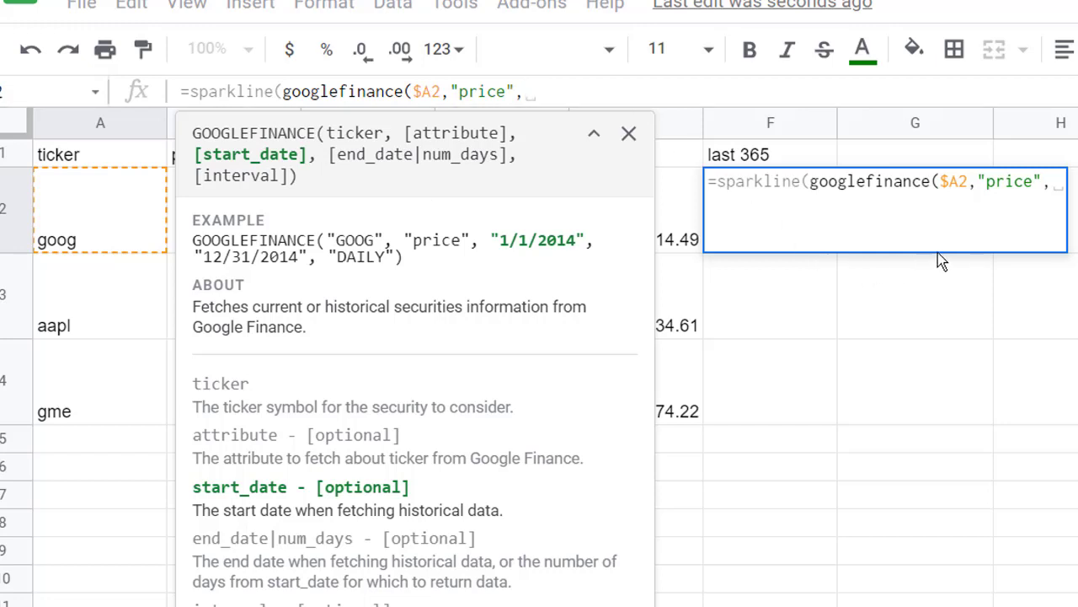
pyautogui.click(629, 132)
pyautogui.write('today')
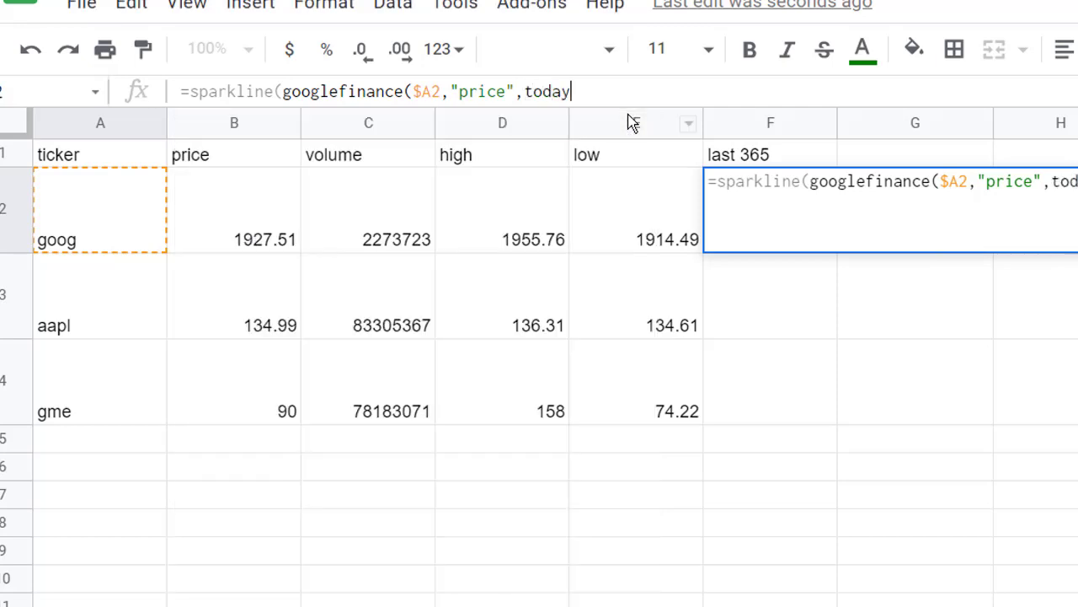
pyautogui.write('()-36')
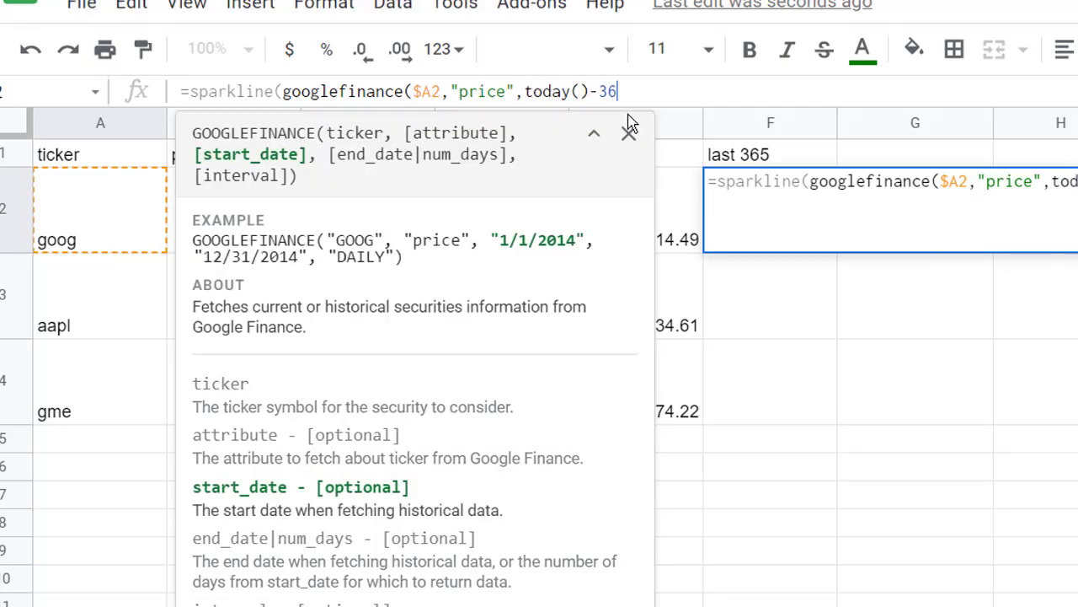
pyautogui.write('5,')
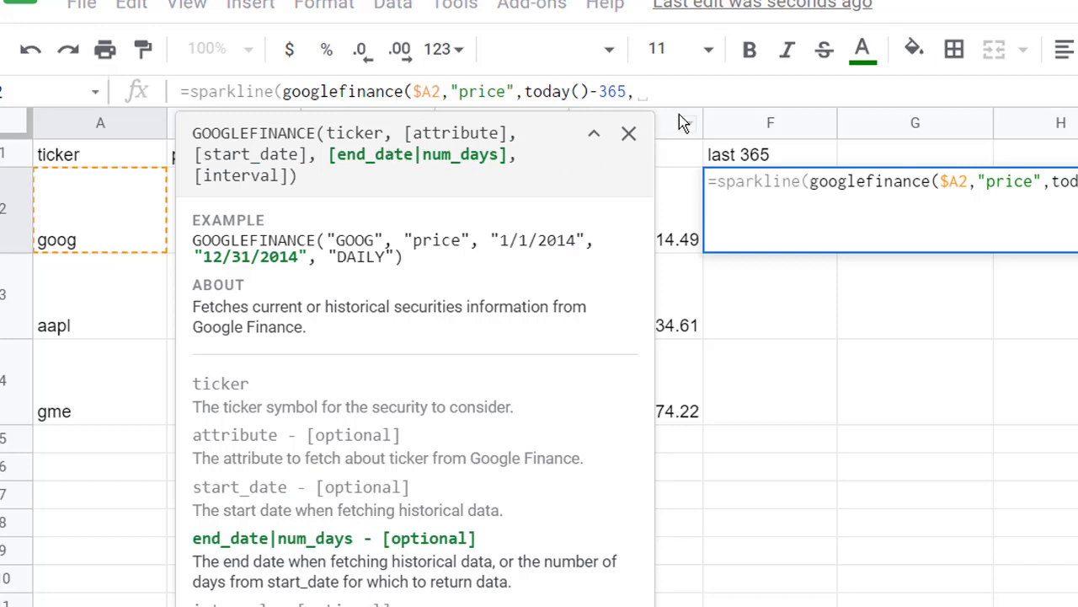
pyautogui.write('toda')
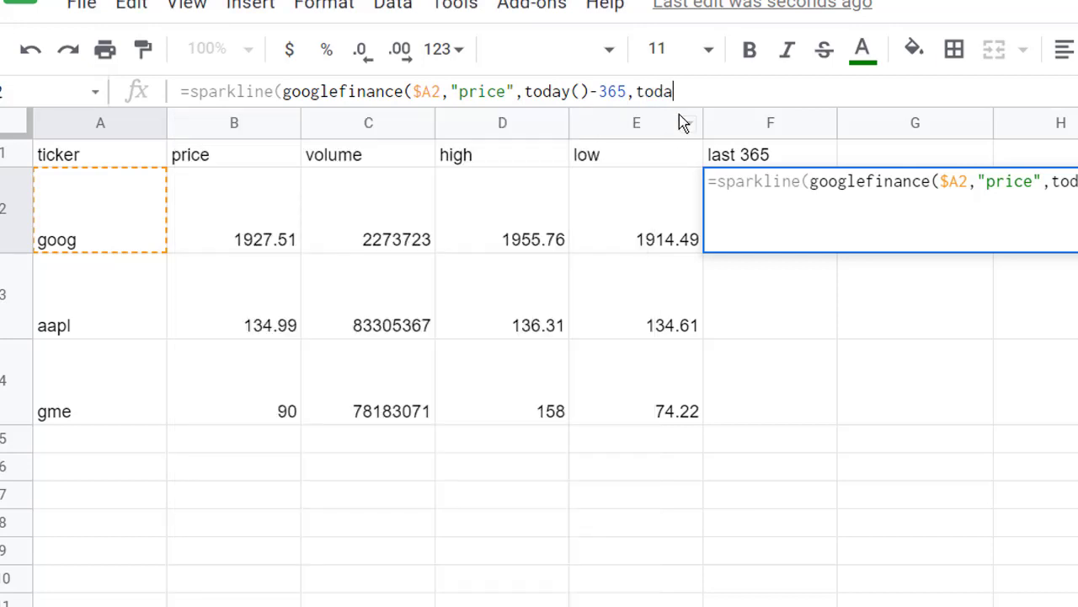
pyautogui.write('y()')
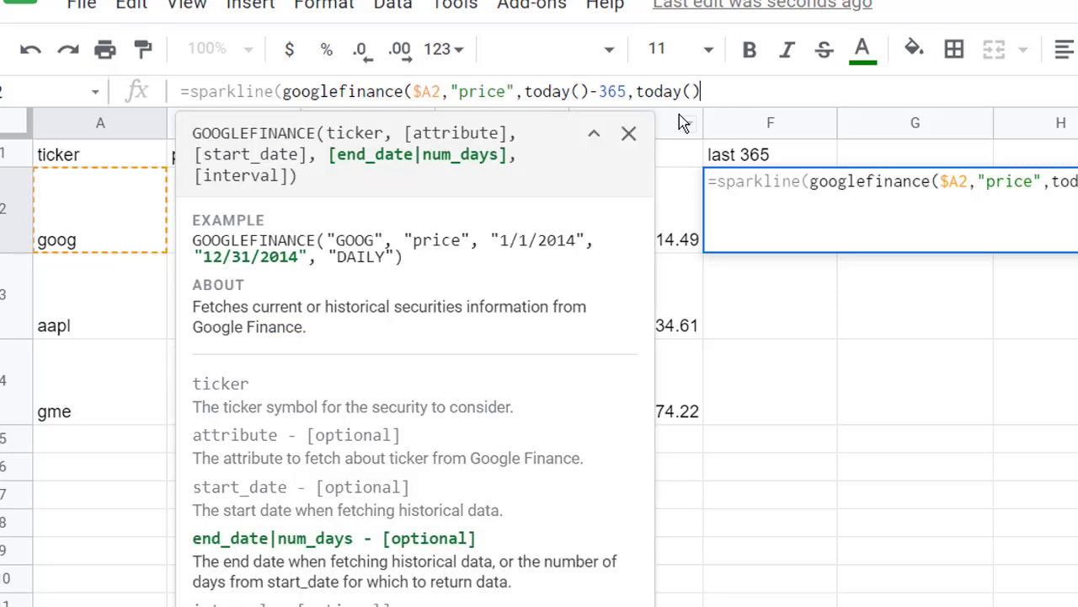
pyautogui.write(')')
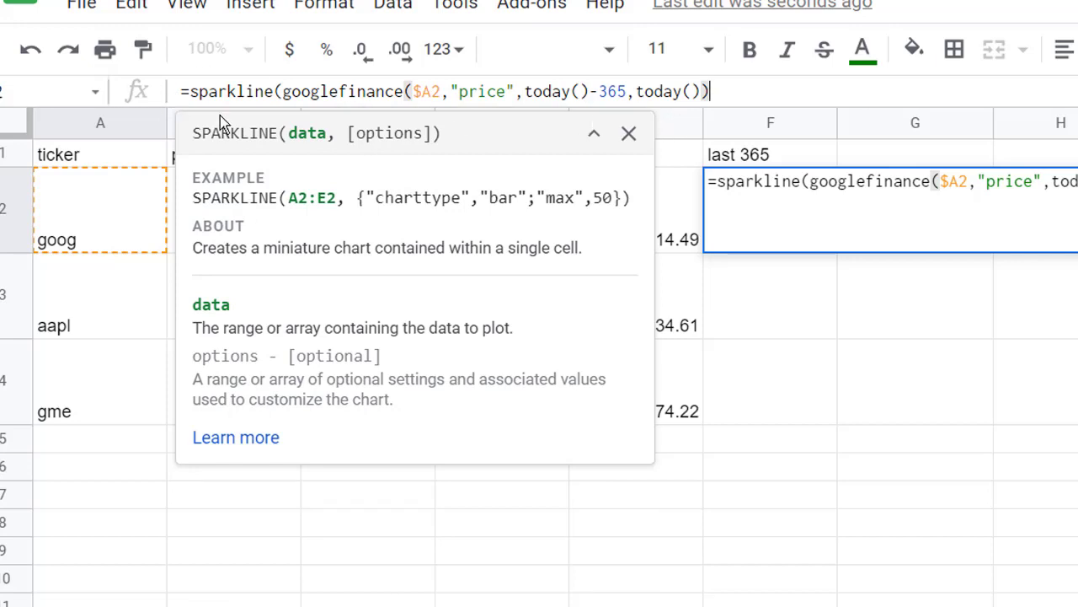
pyautogui.write(')')
pyautogui.press('Return')
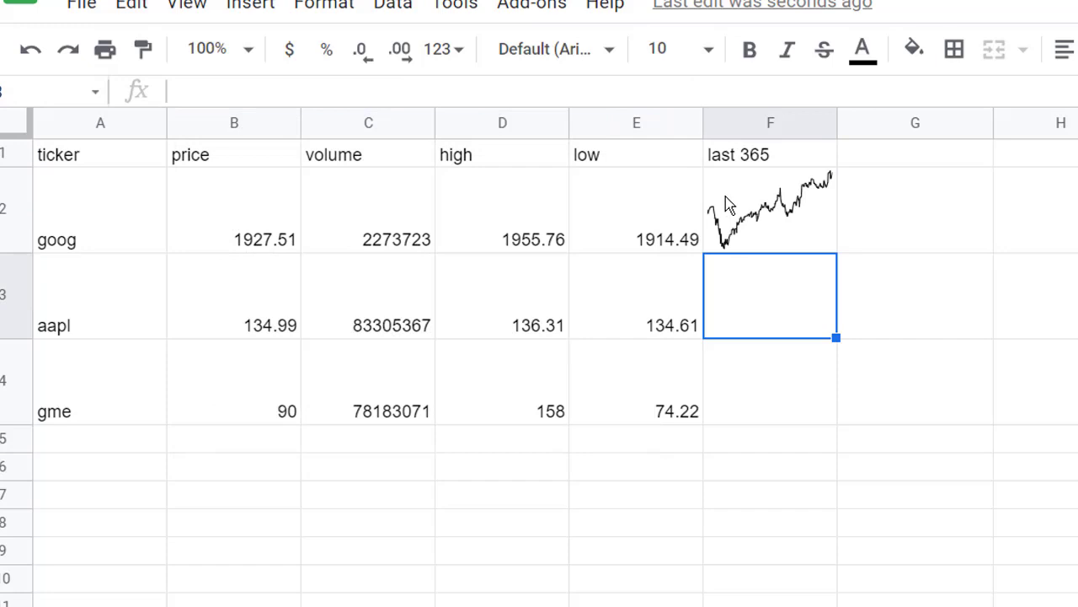
# - Fill the yearly sparkline from F2 down to F4 for aapl and gme
pyautogui.click(739, 211)
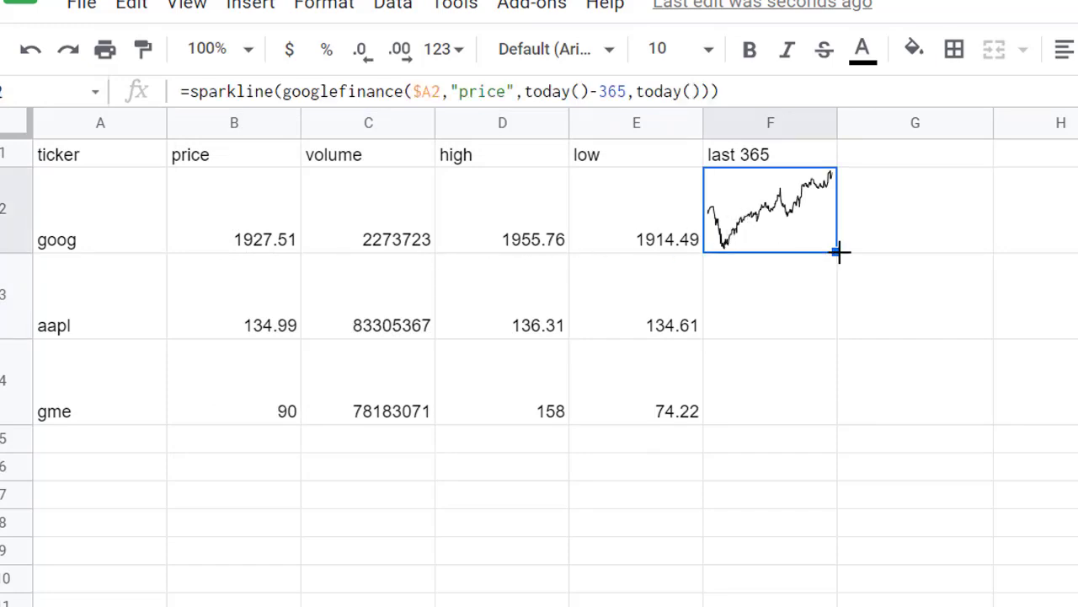
pyautogui.moveTo(837, 251)
pyautogui.mouseDown()
pyautogui.moveTo(818, 375)
pyautogui.moveTo(885, 523)
pyautogui.mouseUp()
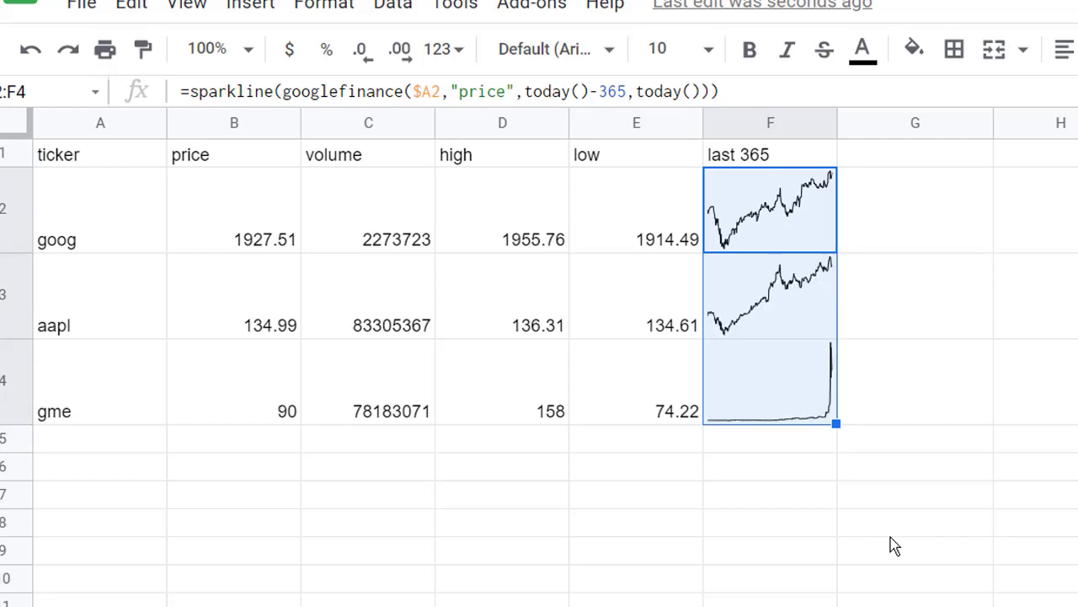
pyautogui.click(768, 396)
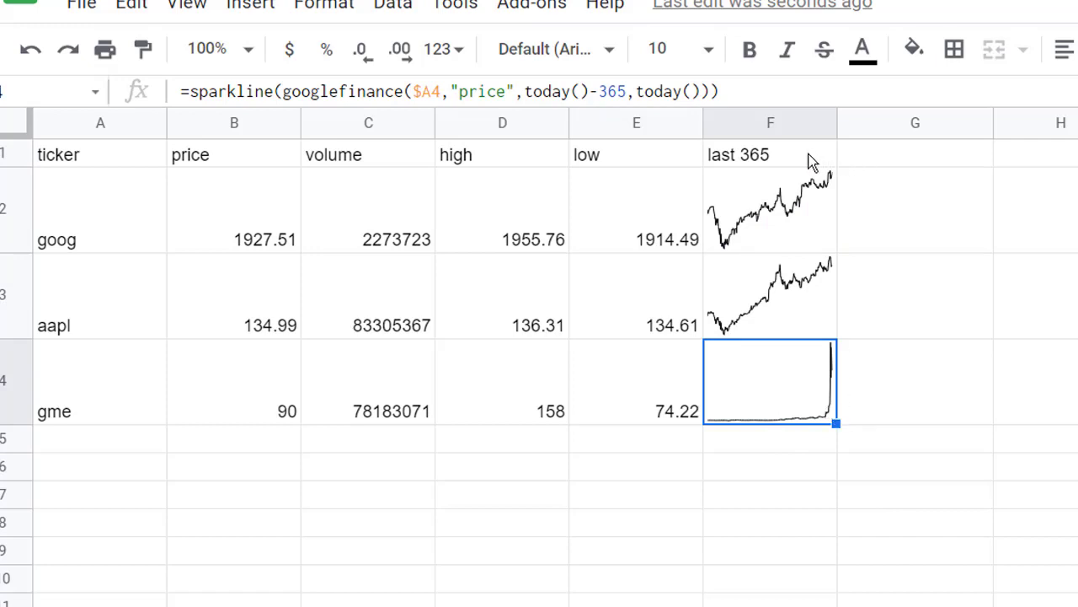
# - Add a 'last 30' heading in G1
pyautogui.click(857, 159)
pyautogui.write('las')
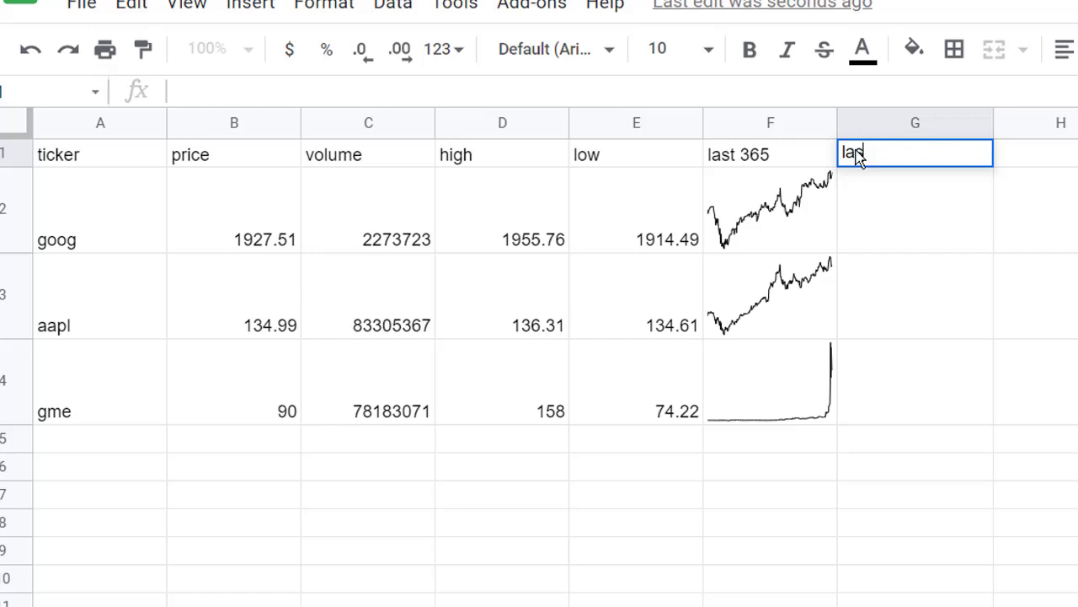
pyautogui.write('t 30')
pyautogui.press('Return')
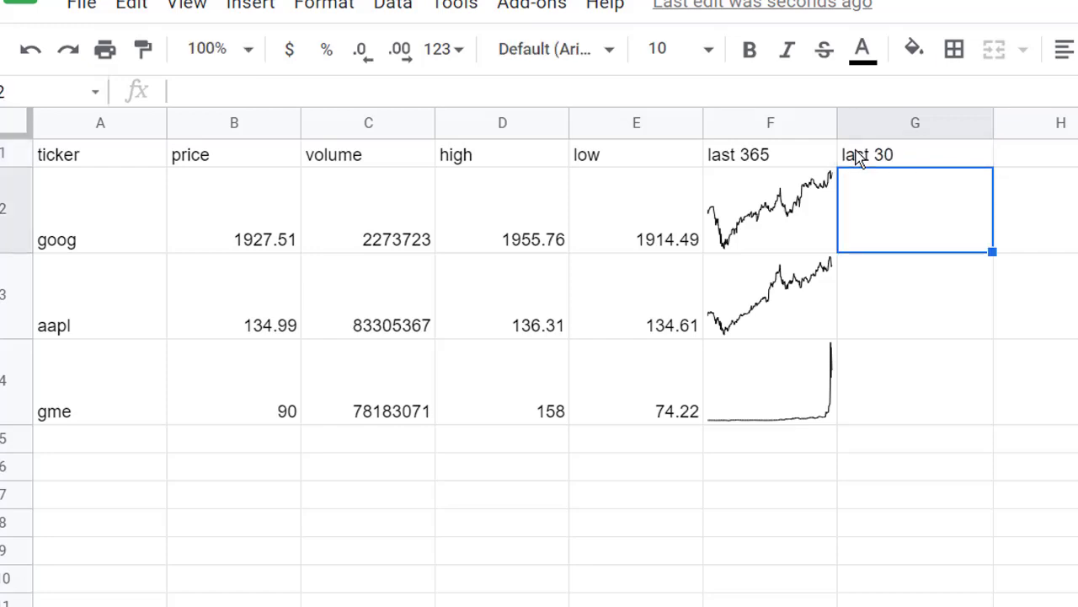
# - Copy F2's sparkline to G2, change -365 to -30, and fill it down to G4
pyautogui.click(785, 210)
pyautogui.hotkey('ctrl', 'c')
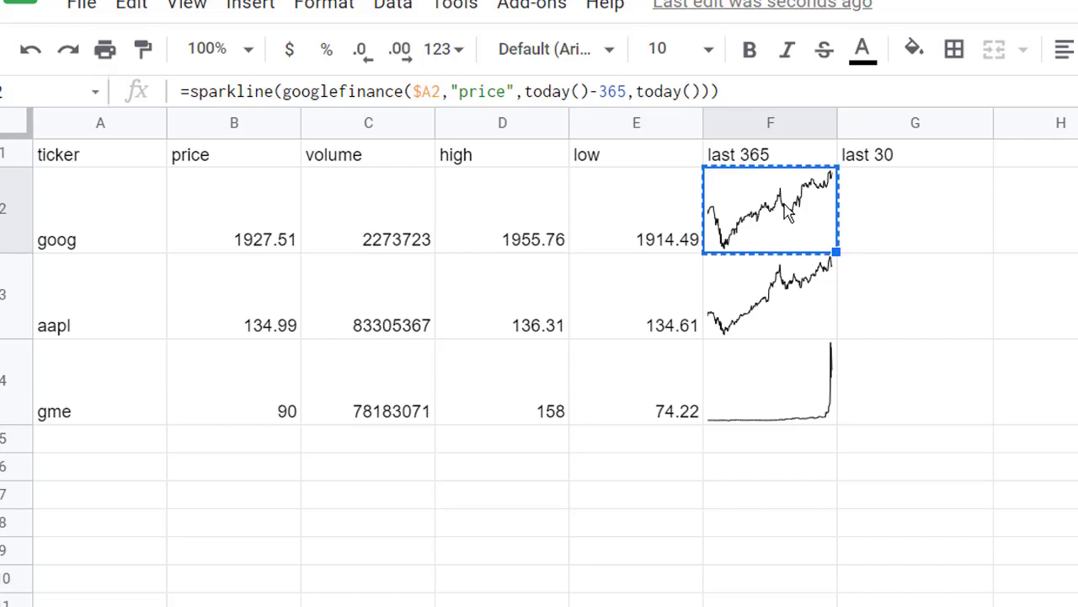
pyautogui.click(916, 192)
pyautogui.hotkey('ctrl', 'v')
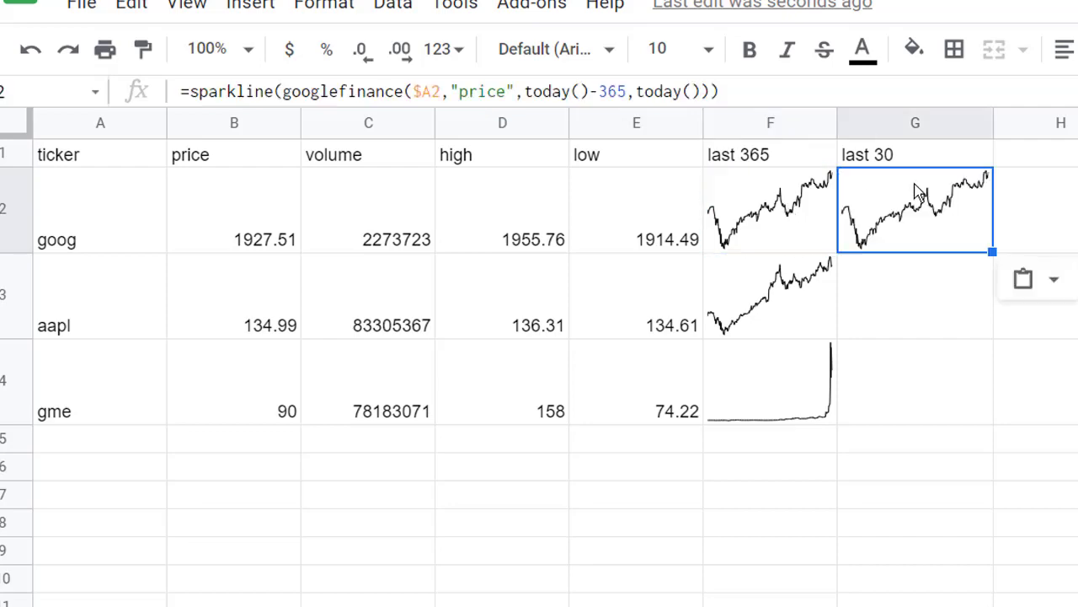
pyautogui.click(628, 91)
pyautogui.press('BackSpace')
pyautogui.press('BackSpace')
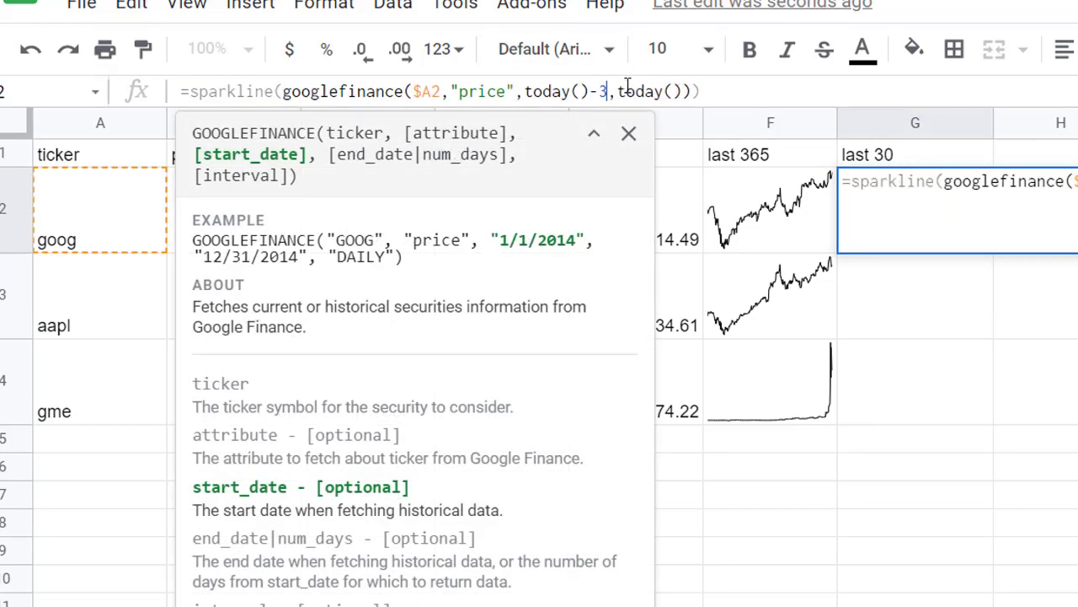
pyautogui.write('0')
pyautogui.press('Return')
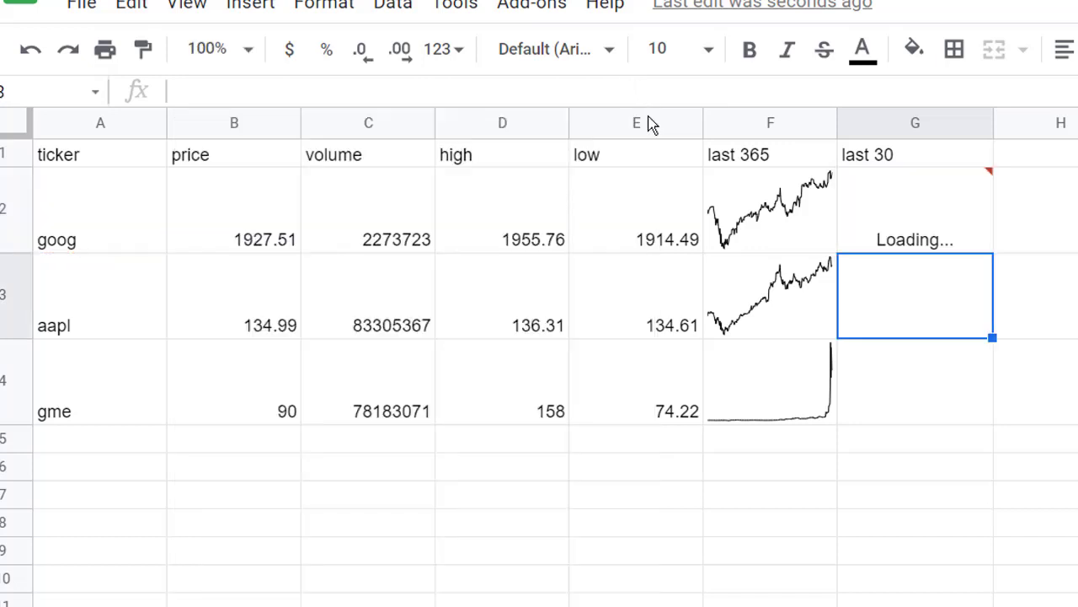
pyautogui.click(901, 203)
pyautogui.moveTo(992, 251)
pyautogui.mouseDown()
pyautogui.moveTo(994, 376)
pyautogui.moveTo(1075, 443)
pyautogui.mouseUp()
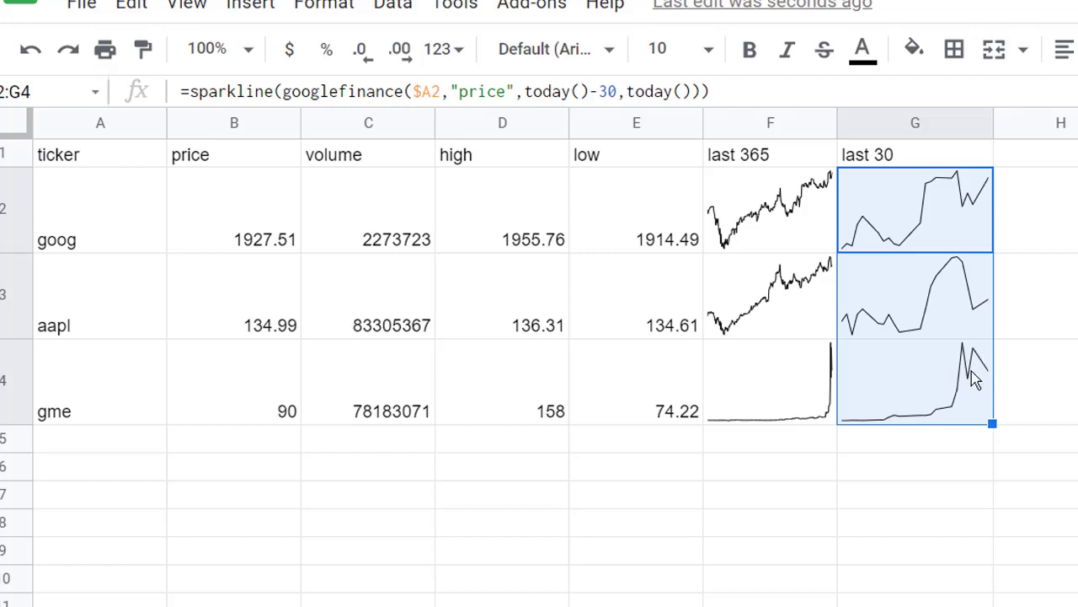
pyautogui.click(614, 502)
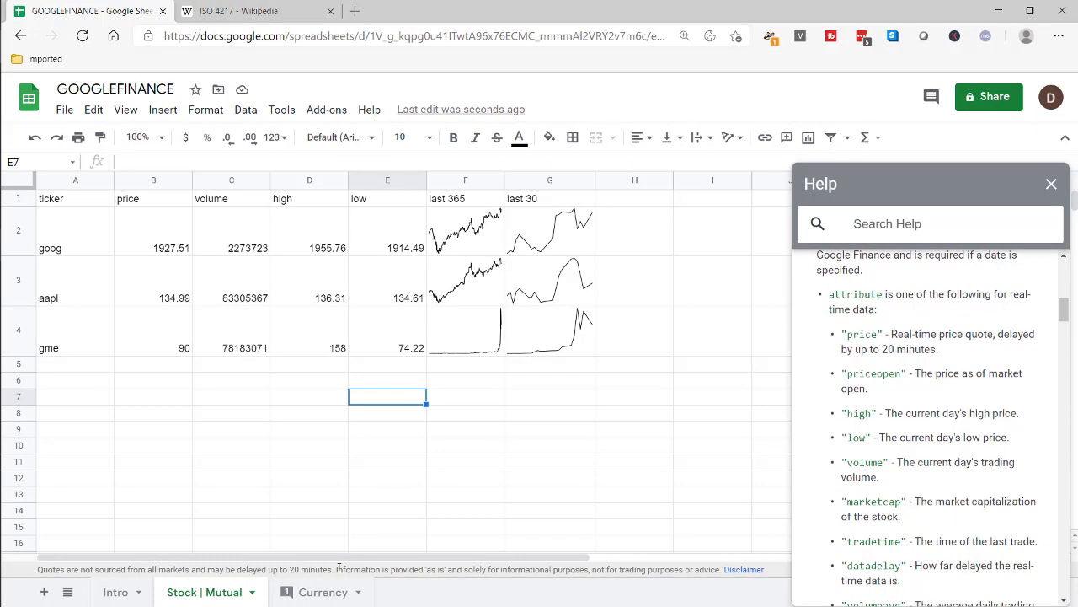
pyautogui.moveTo(335, 570); pyautogui.dragTo(39, 581)
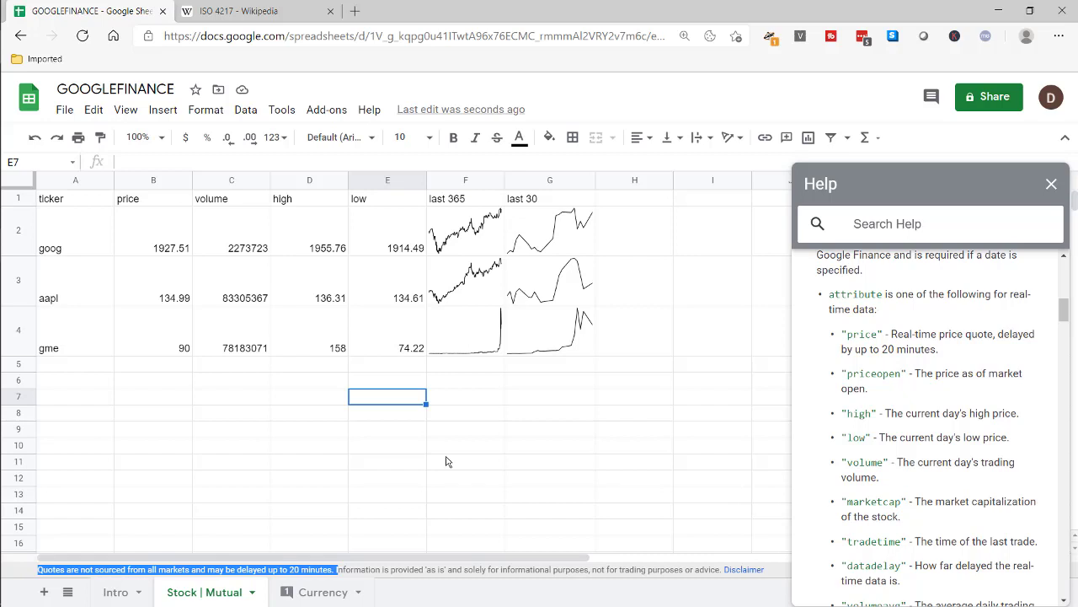
# - Open the Currency sheet, review target codes GBP through CAD in B2:B7, then select C2
pyautogui.click(309, 593)
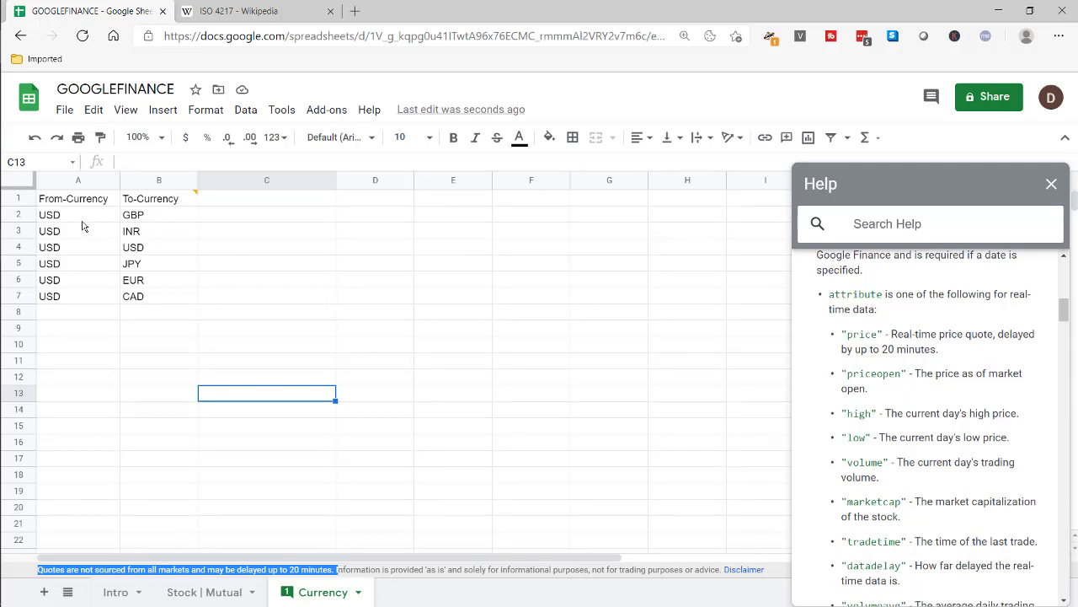
pyautogui.click(165, 218)
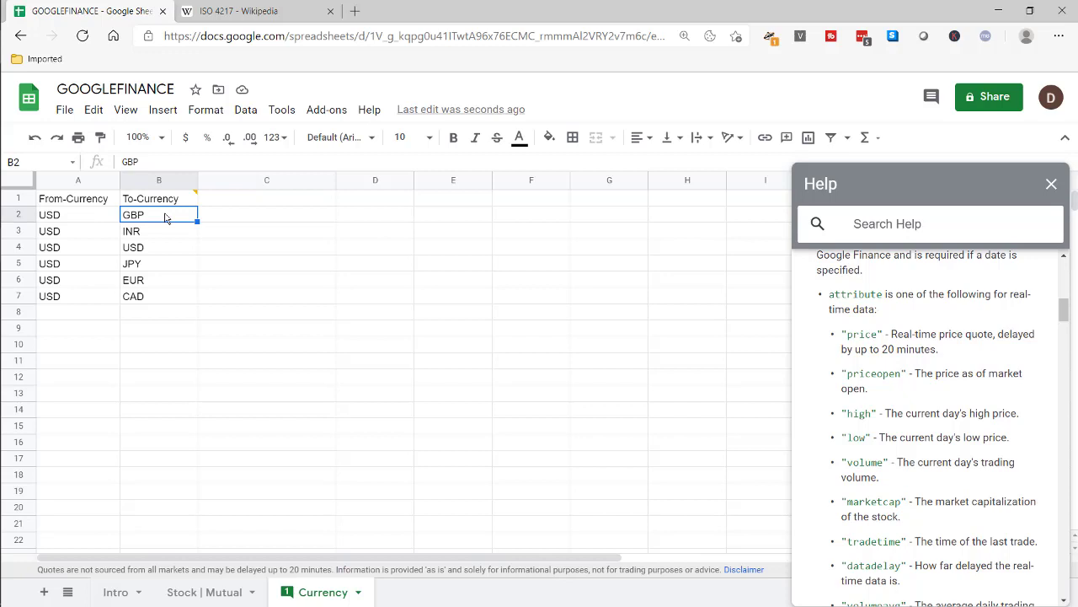
pyautogui.click(161, 232)
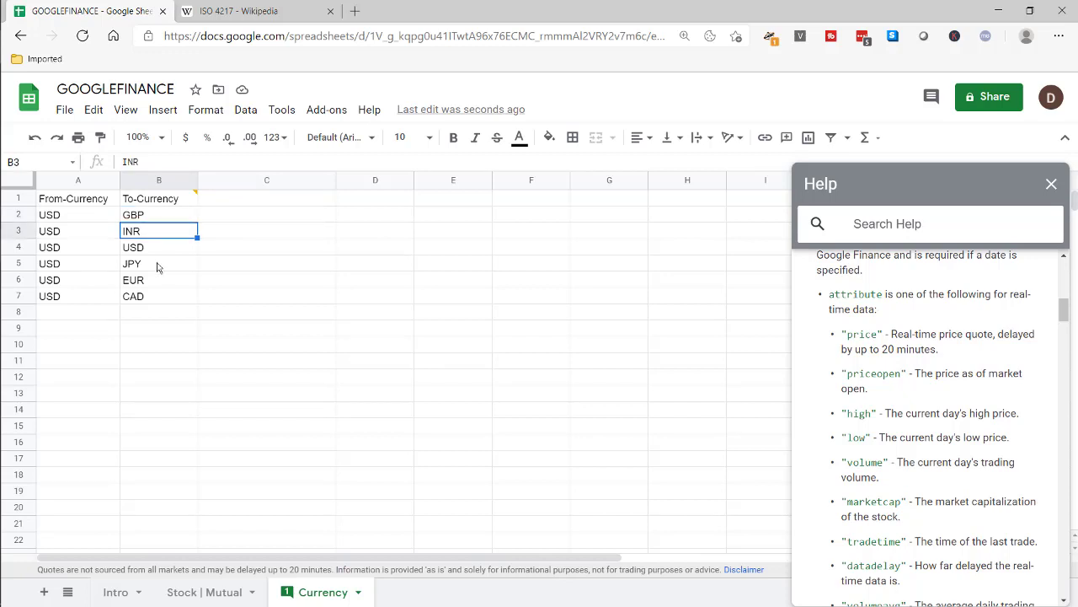
pyautogui.click(157, 267)
pyautogui.click(161, 285)
pyautogui.click(159, 298)
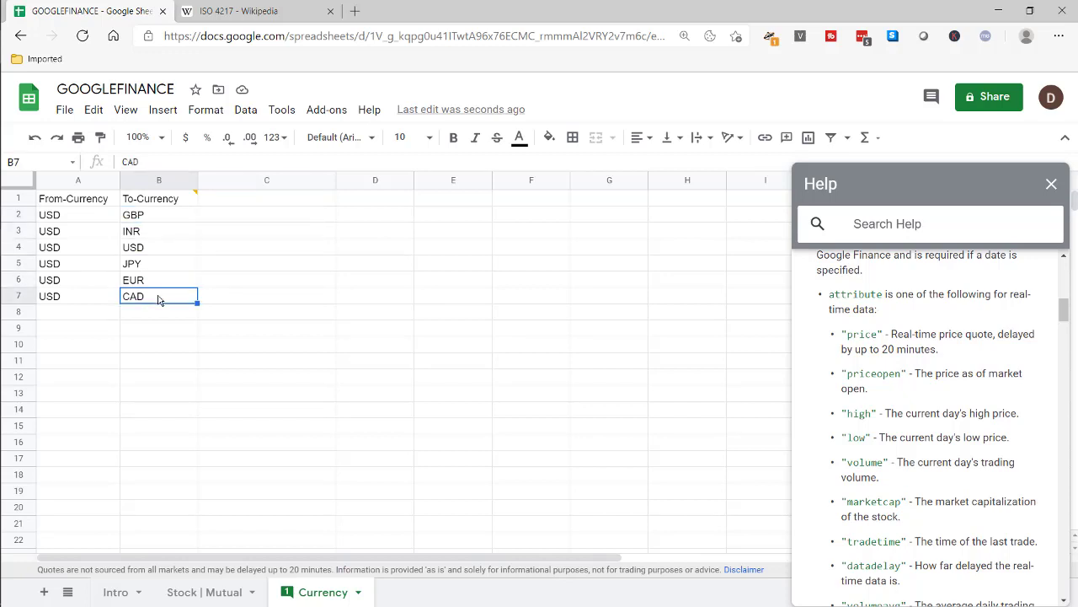
pyautogui.click(224, 216)
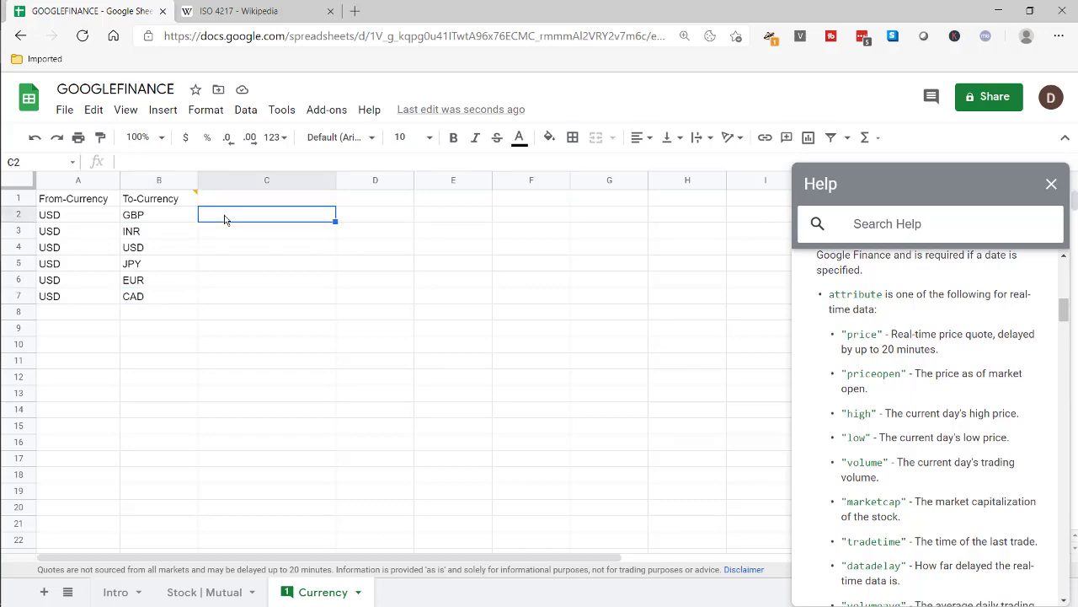
pyautogui.click(256, 10)
pyautogui.scroll(-20, 465, 280)
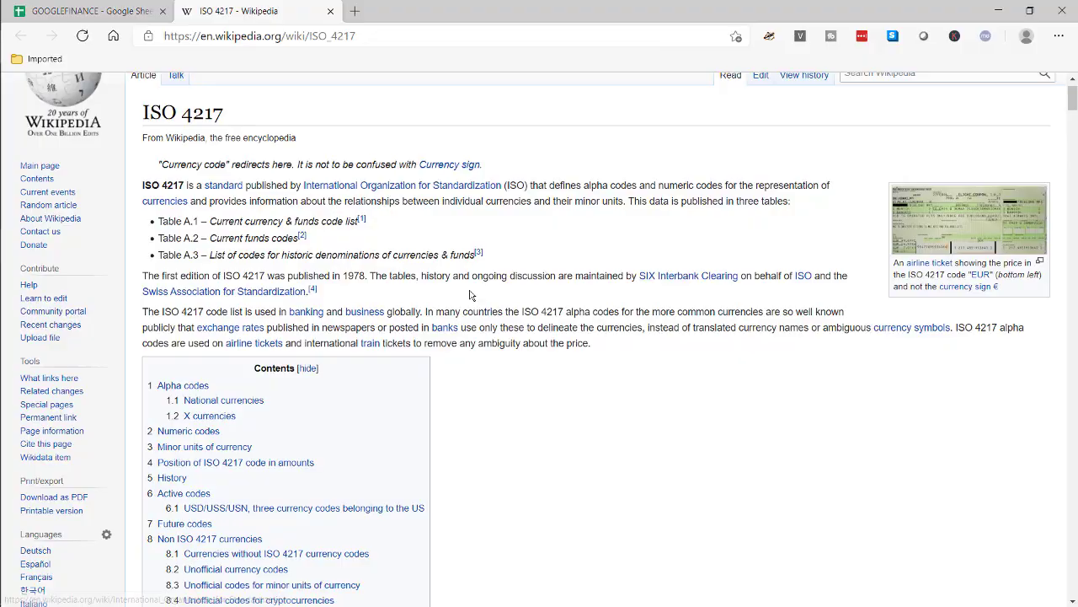
pyautogui.scroll(-1, 472, 294)
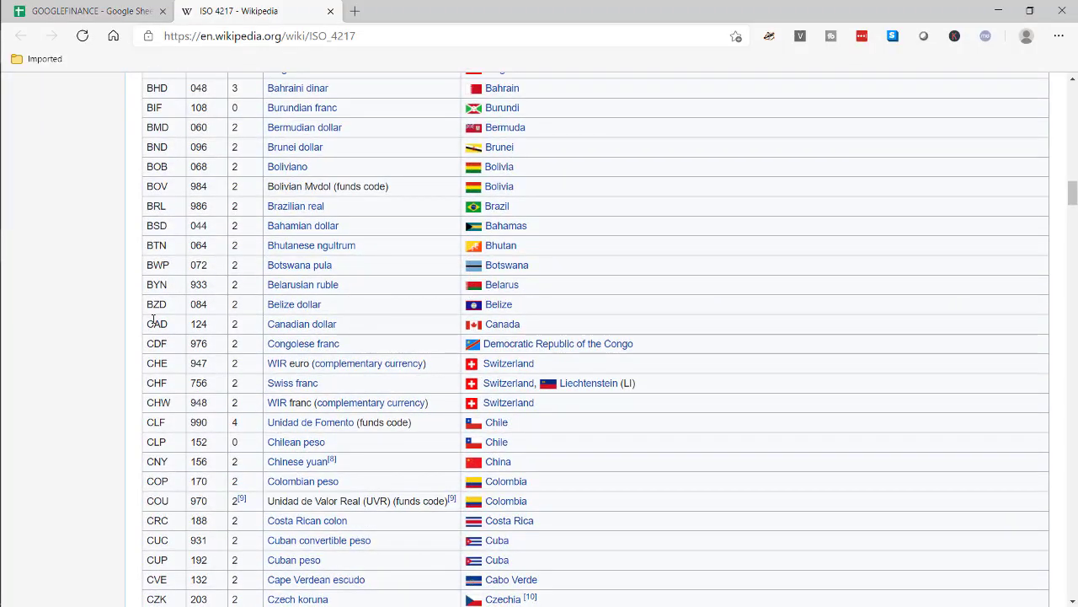
pyautogui.scroll(6, 154, 321)
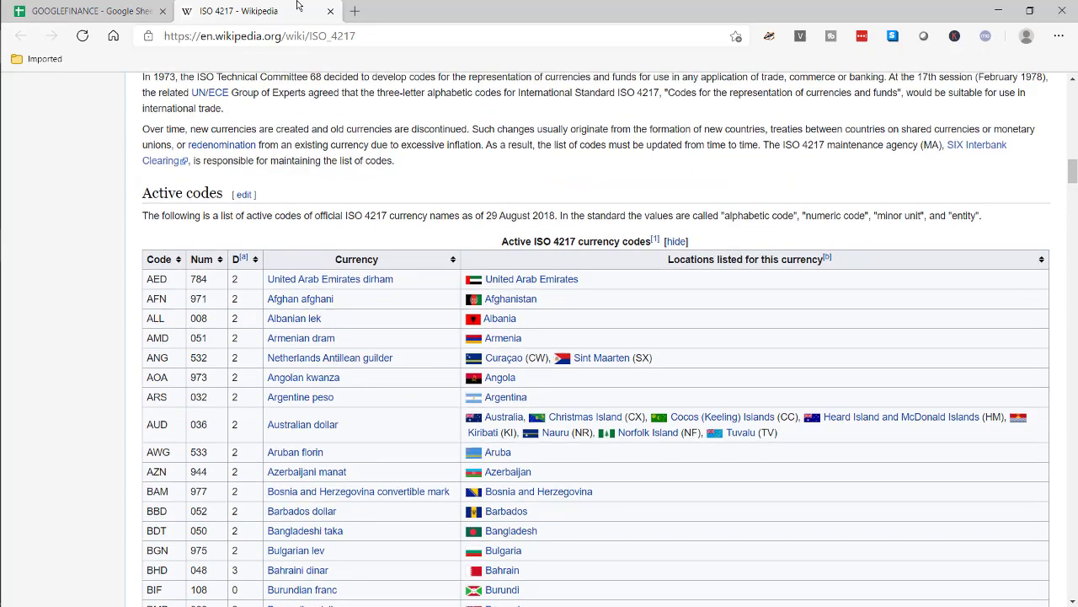
pyautogui.click(96, 12)
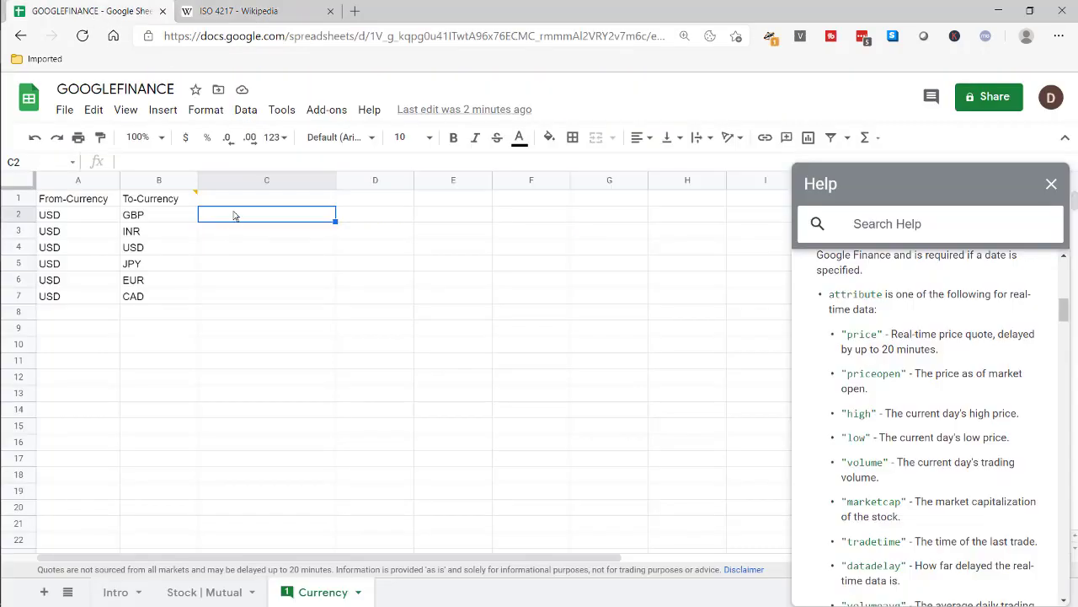
# - Enter =googlefinance("currency:usdgbp") in C2, returning 0.731095
pyautogui.write('=goog')
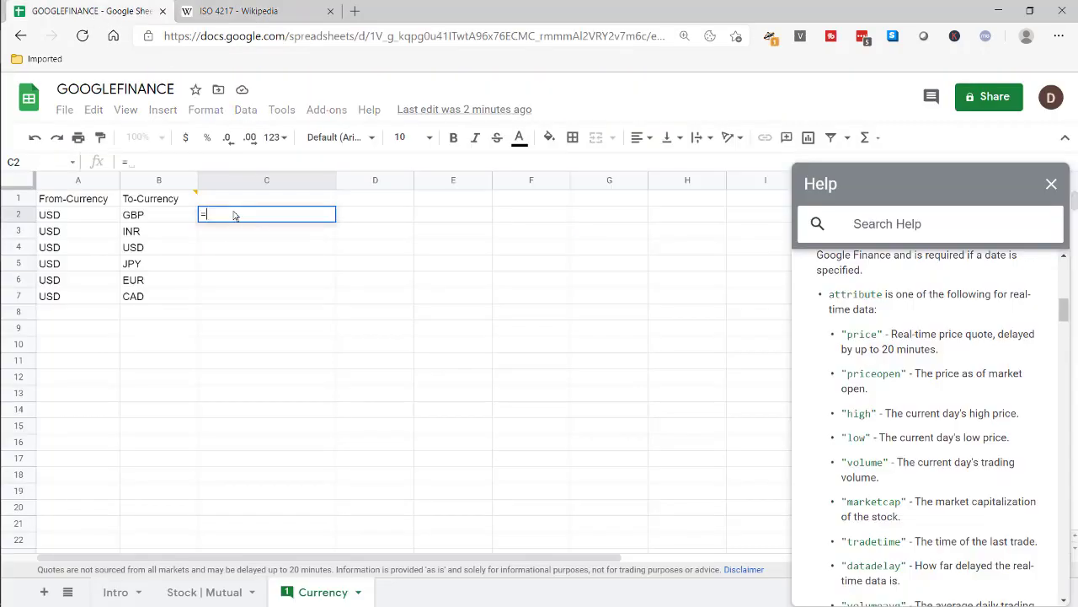
pyautogui.write('lefin')
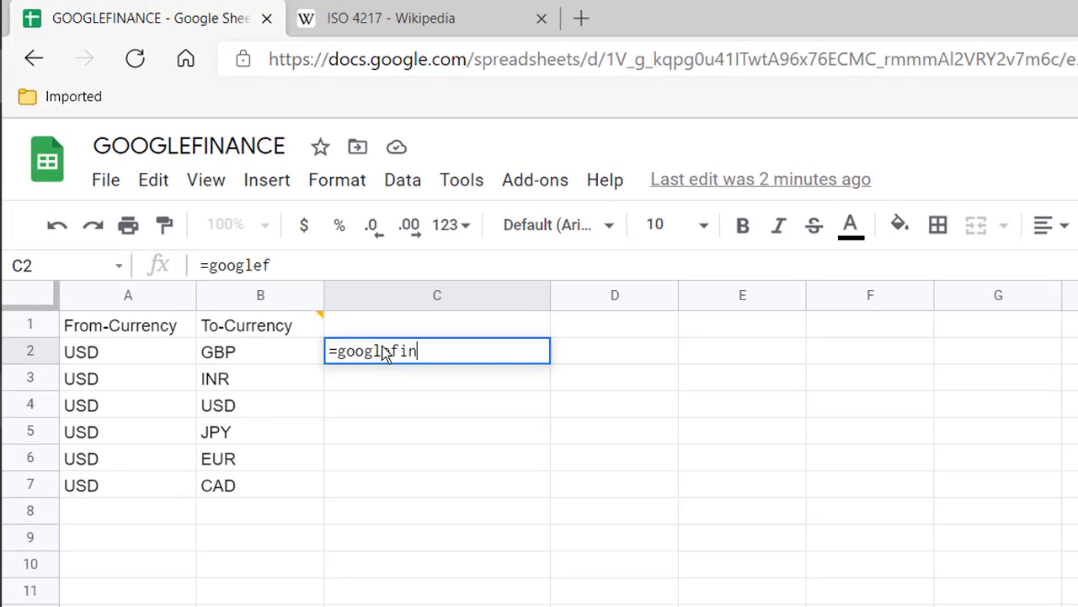
pyautogui.write('ance(')
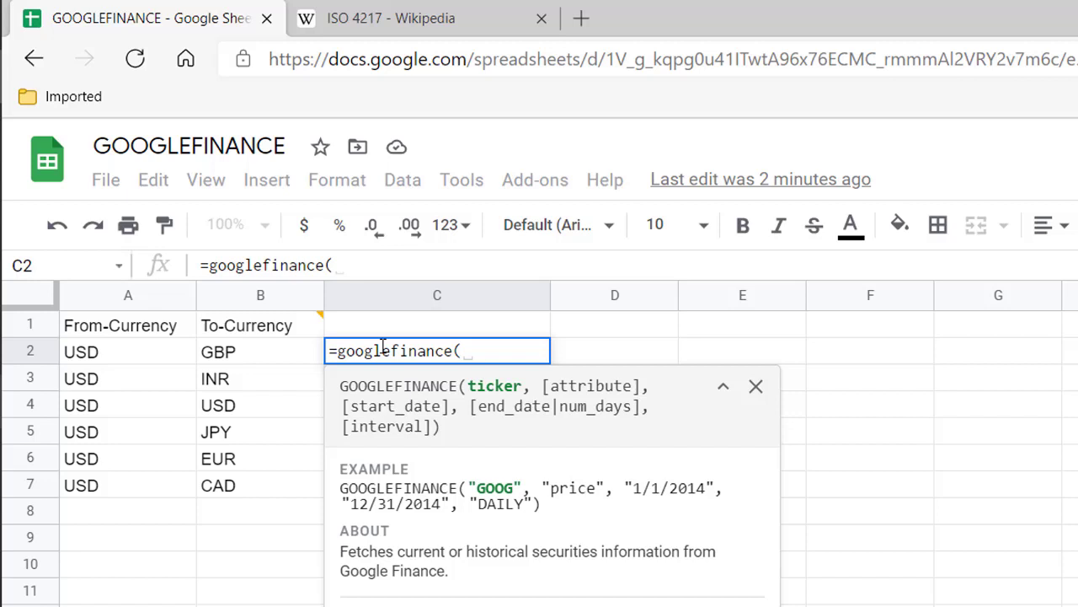
pyautogui.write('usd')
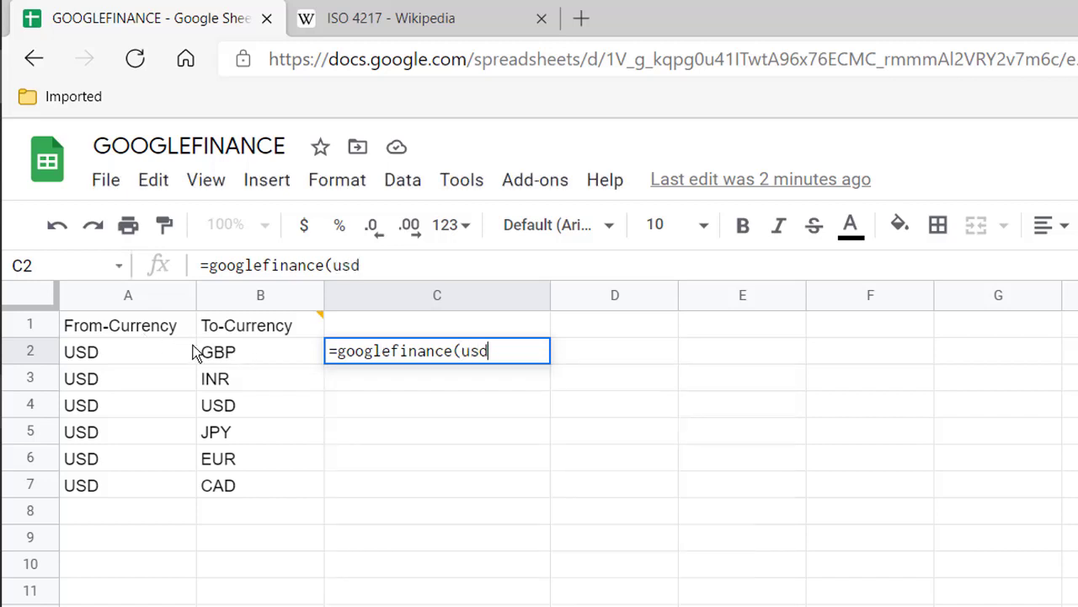
pyautogui.press('BackSpace')
pyautogui.press('BackSpace')
pyautogui.press('BackSpace')
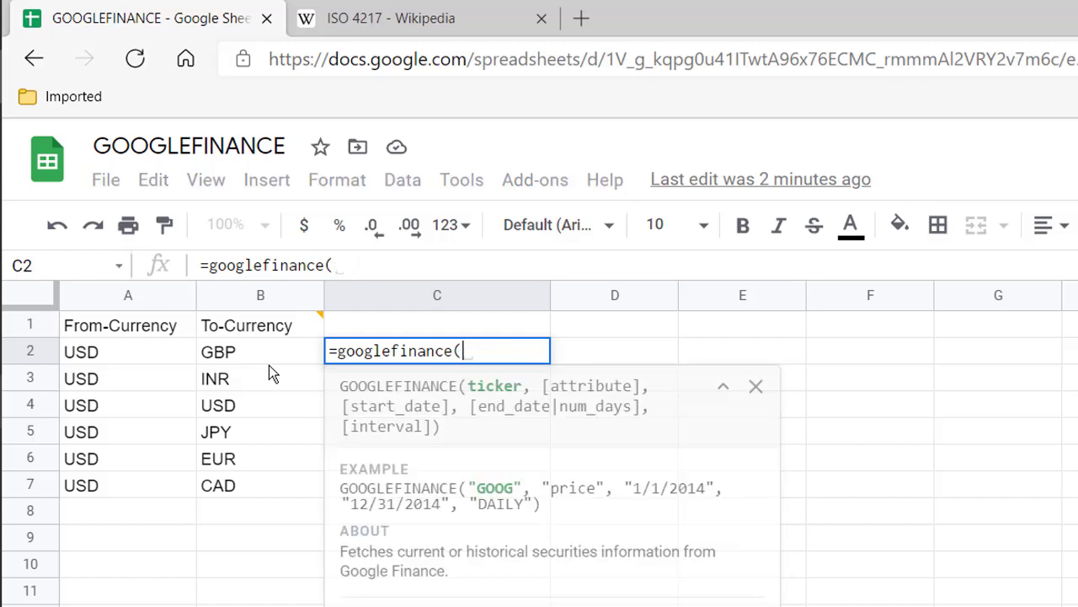
pyautogui.write('"usd')
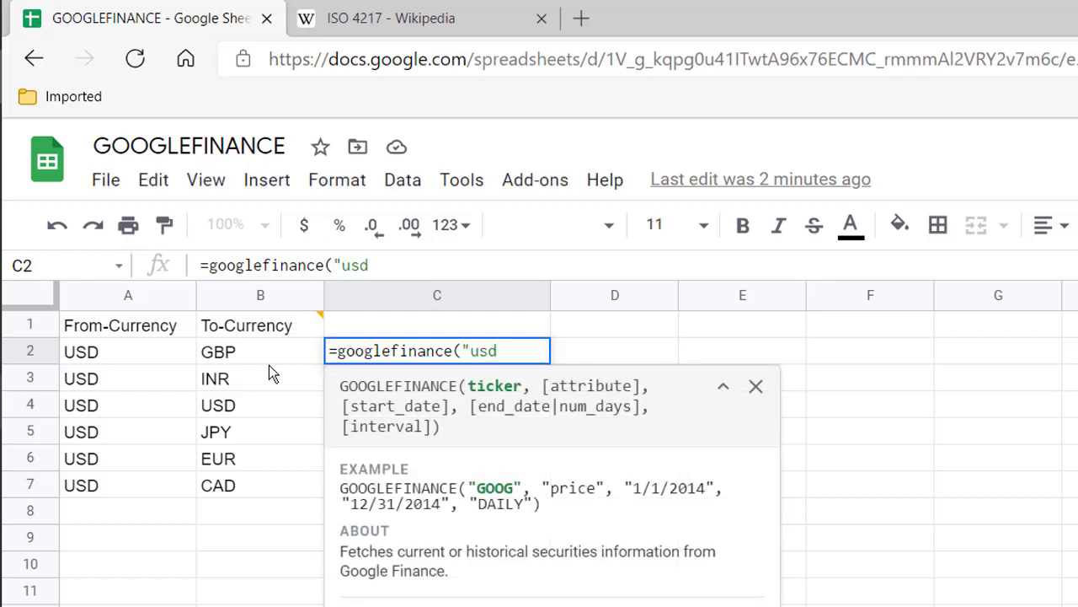
pyautogui.write('gbp")')
pyautogui.press('Return')
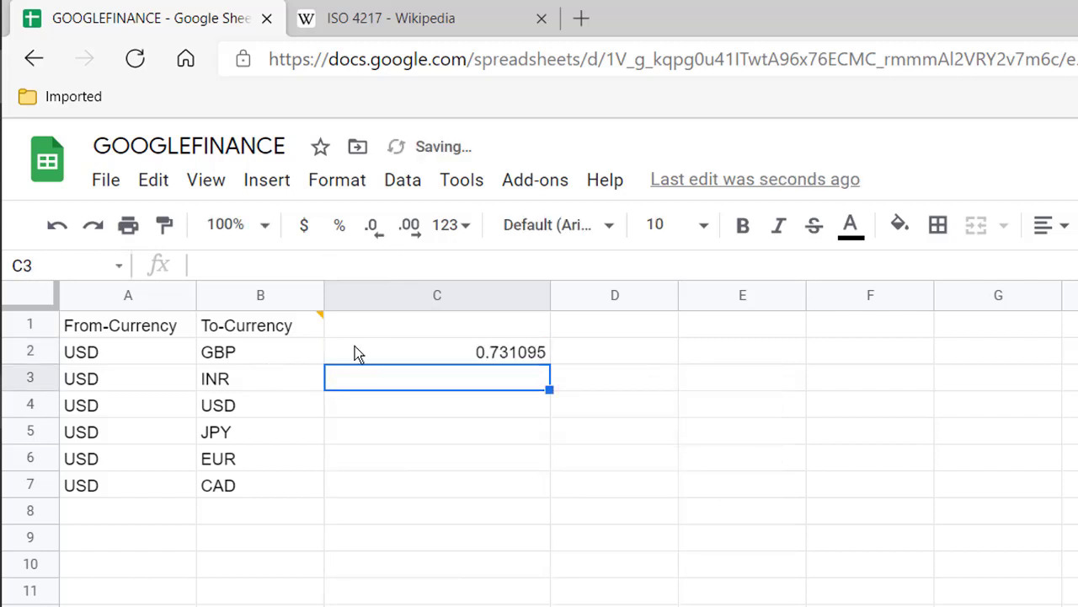
pyautogui.click(452, 360)
pyautogui.click(342, 265)
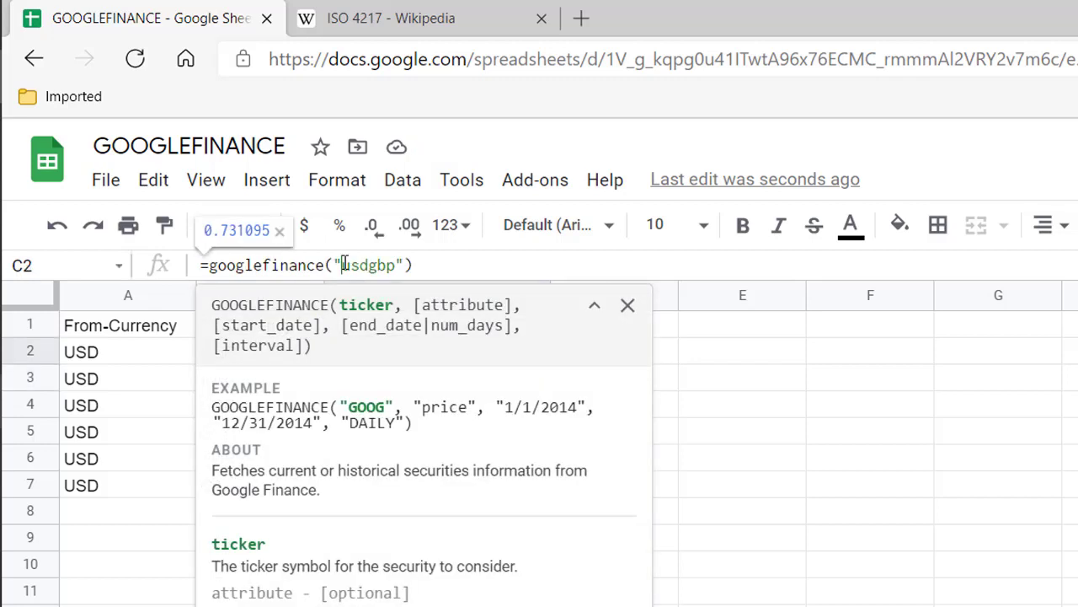
pyautogui.write('currency')
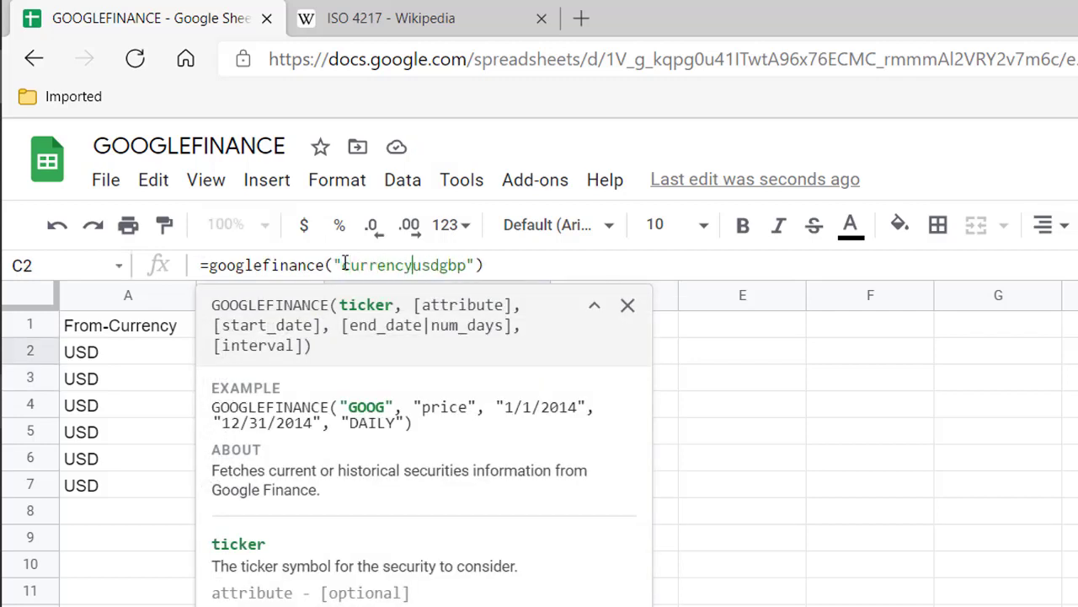
pyautogui.write(':')
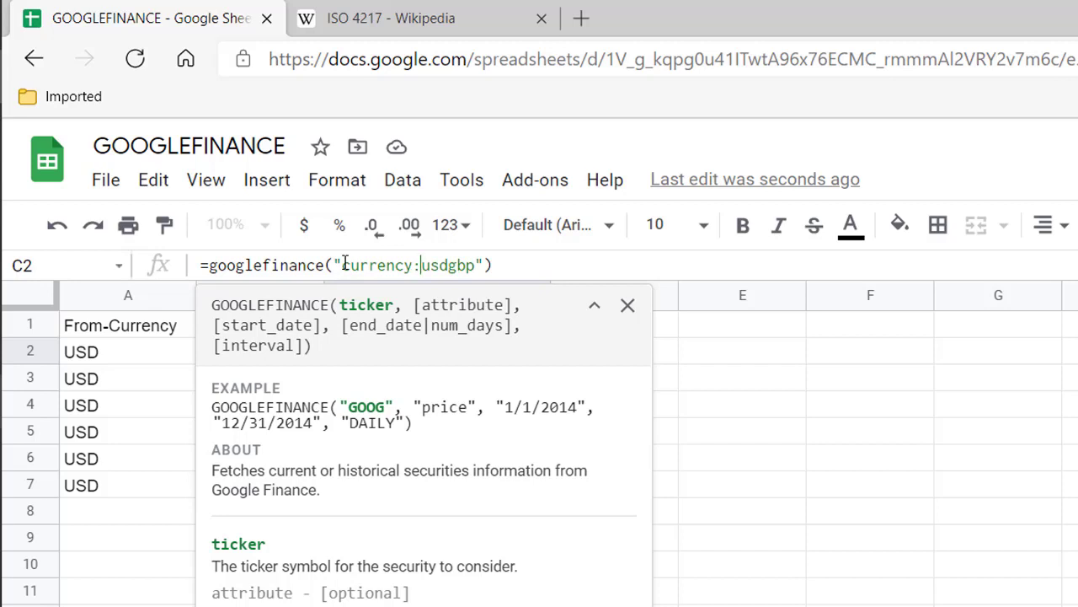
pyautogui.press('Return')
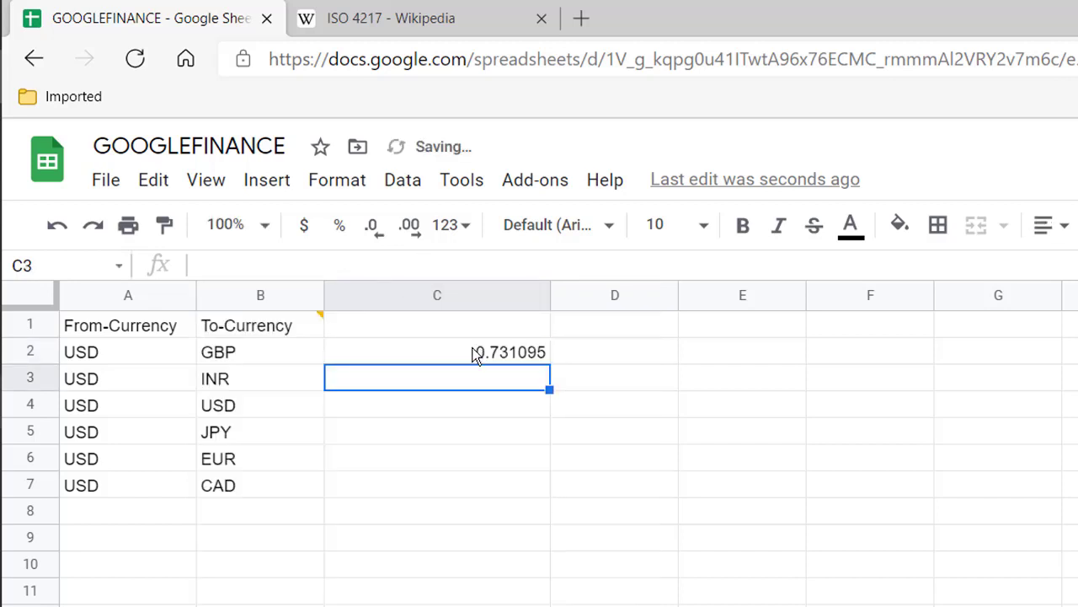
# - Change C2 to =googlefinance("currency:"&A2&B2) so the ticker comes from columns A and B
pyautogui.click(474, 355)
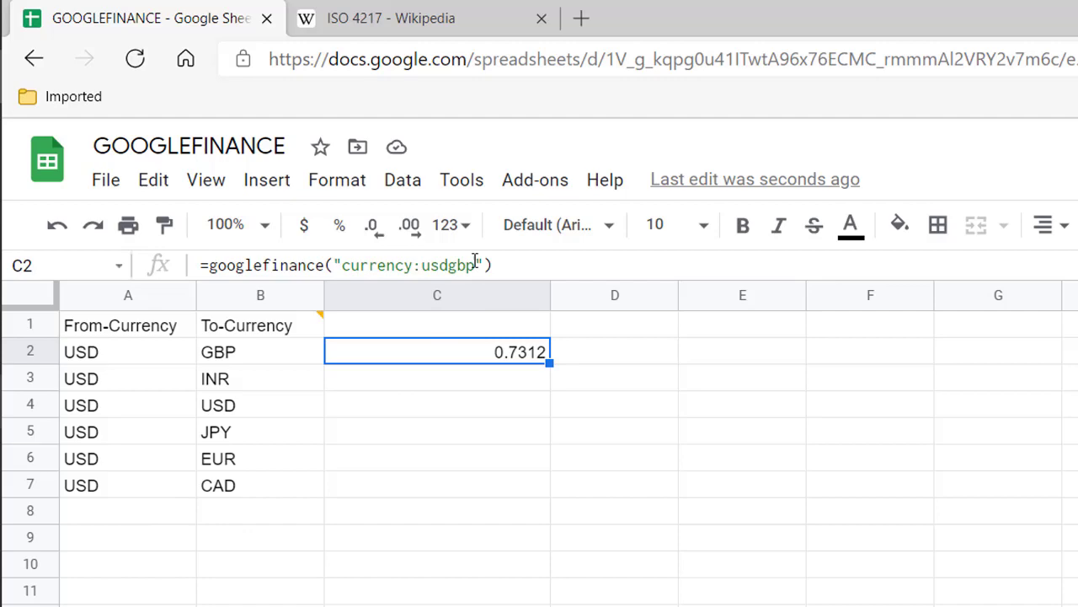
pyautogui.click(475, 263)
pyautogui.press('BackSpace')
pyautogui.press('BackSpace')
pyautogui.press('BackSpace')
pyautogui.press('BackSpace')
pyautogui.press('BackSpace')
pyautogui.press('BackSpace')
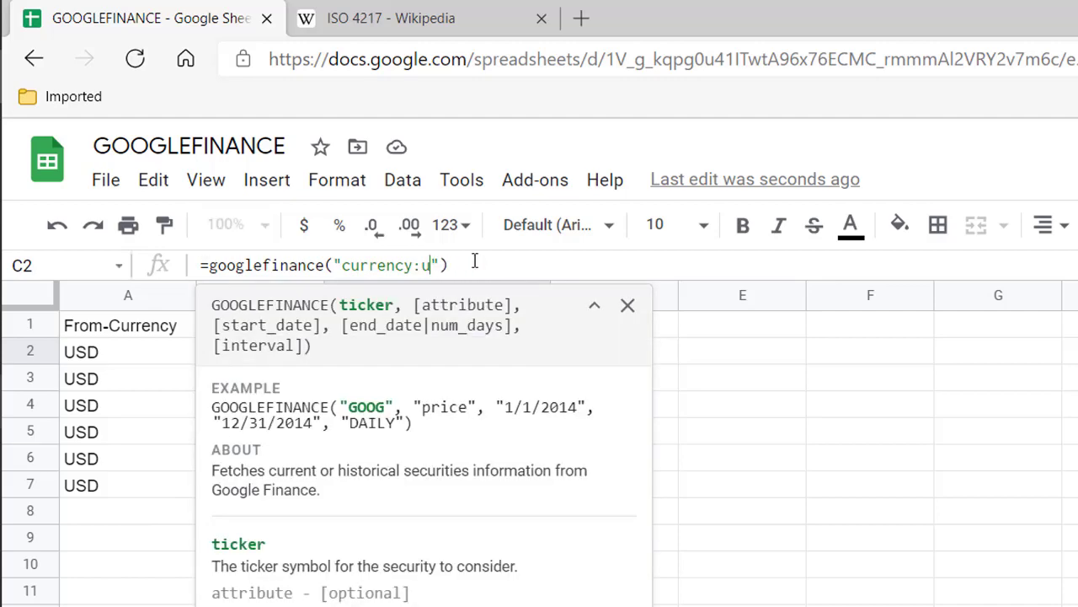
pyautogui.click(429, 264)
pyautogui.write('&')
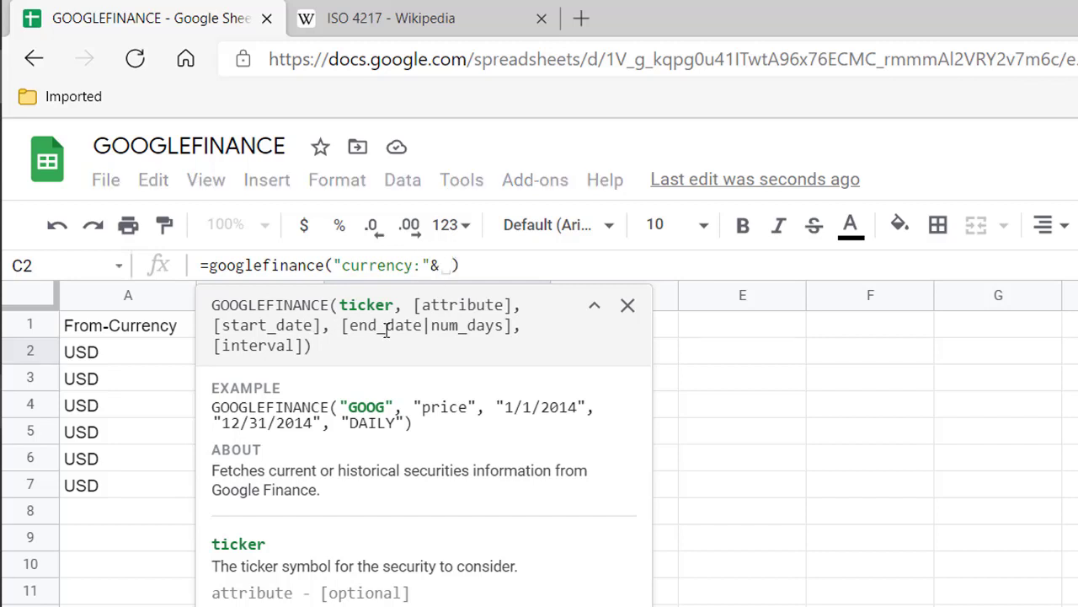
pyautogui.click(633, 308)
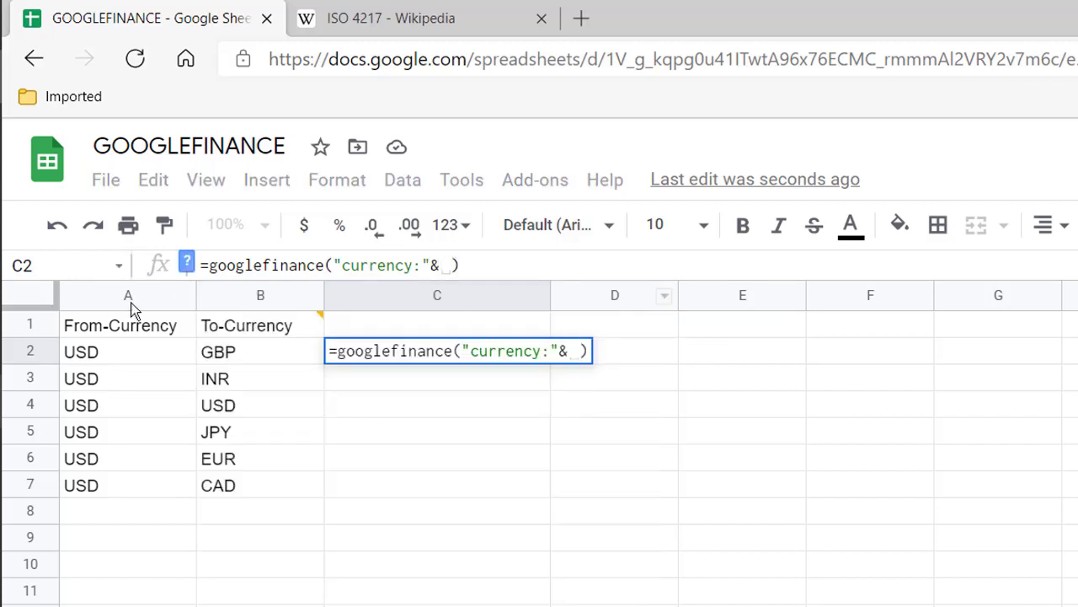
pyautogui.click(116, 363)
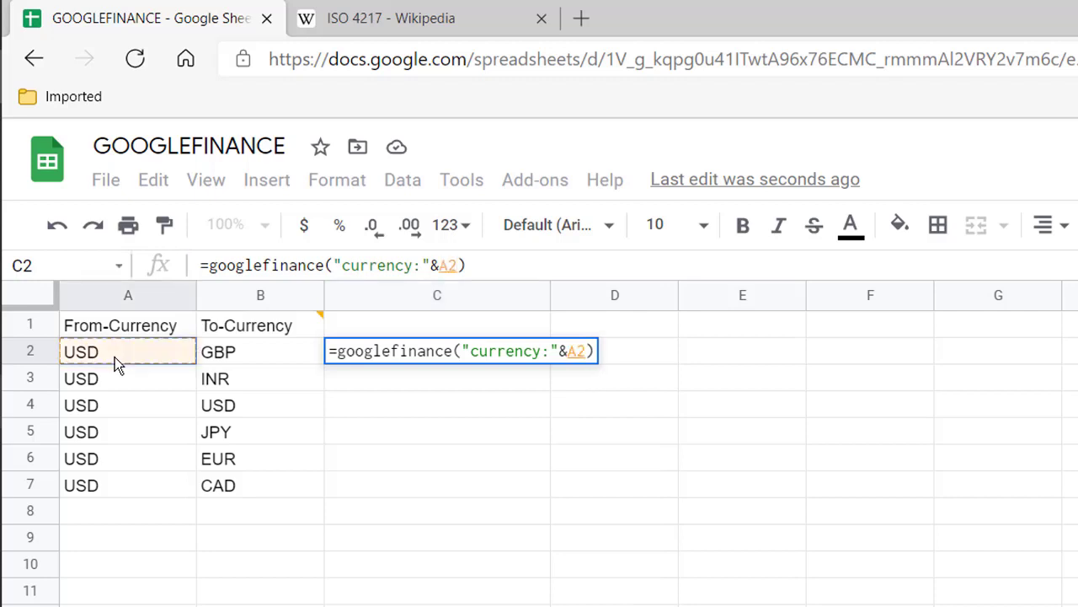
pyautogui.write('&')
pyautogui.click(227, 354)
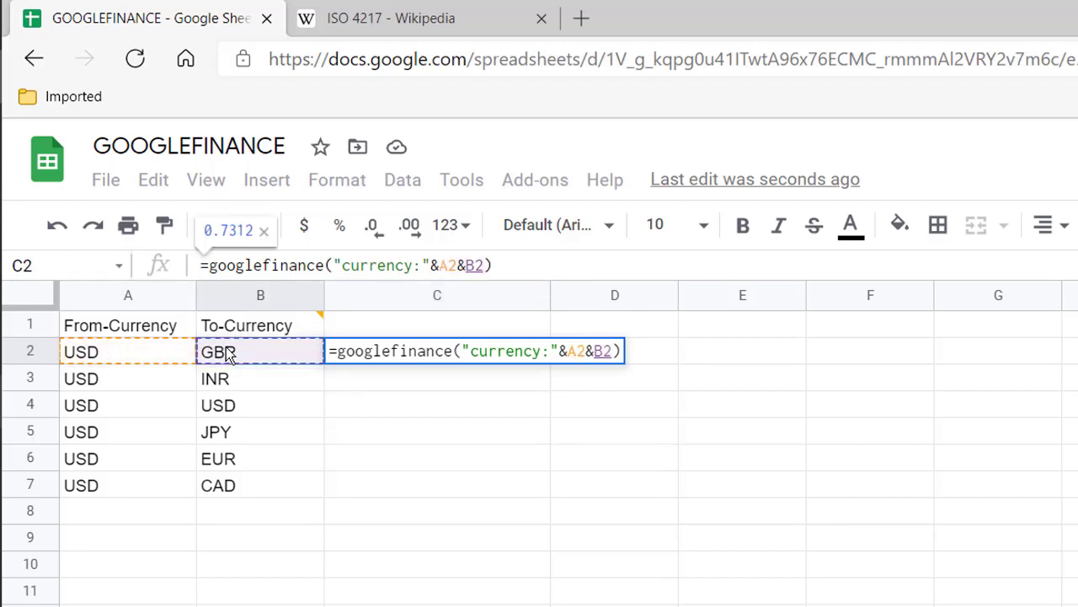
pyautogui.press('Return')
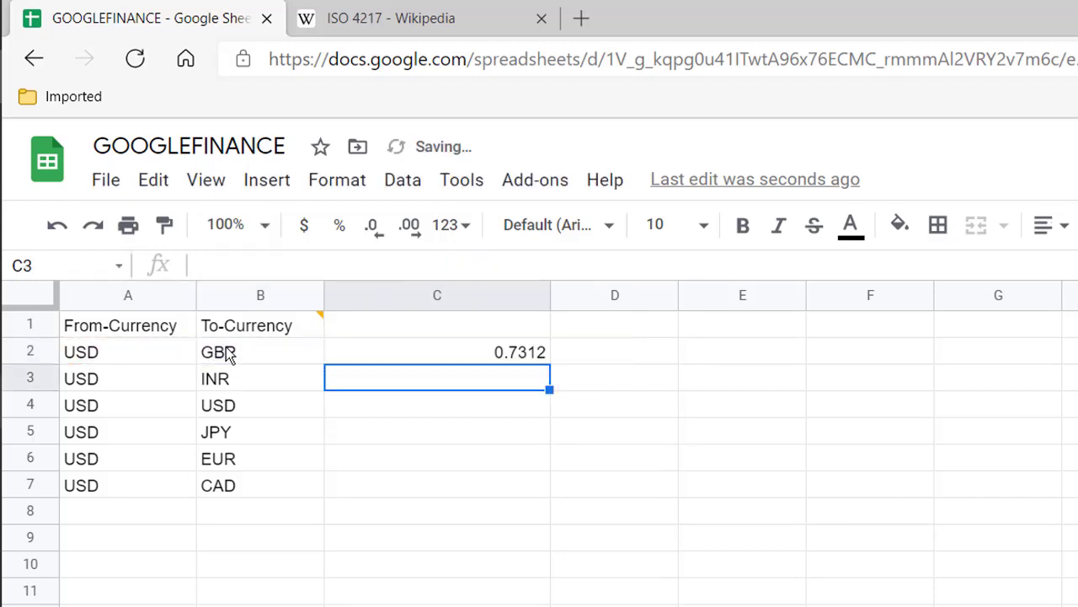
# - Fill the C2 rate formula down to C7 and check the codes and rates returned
pyautogui.click(403, 358)
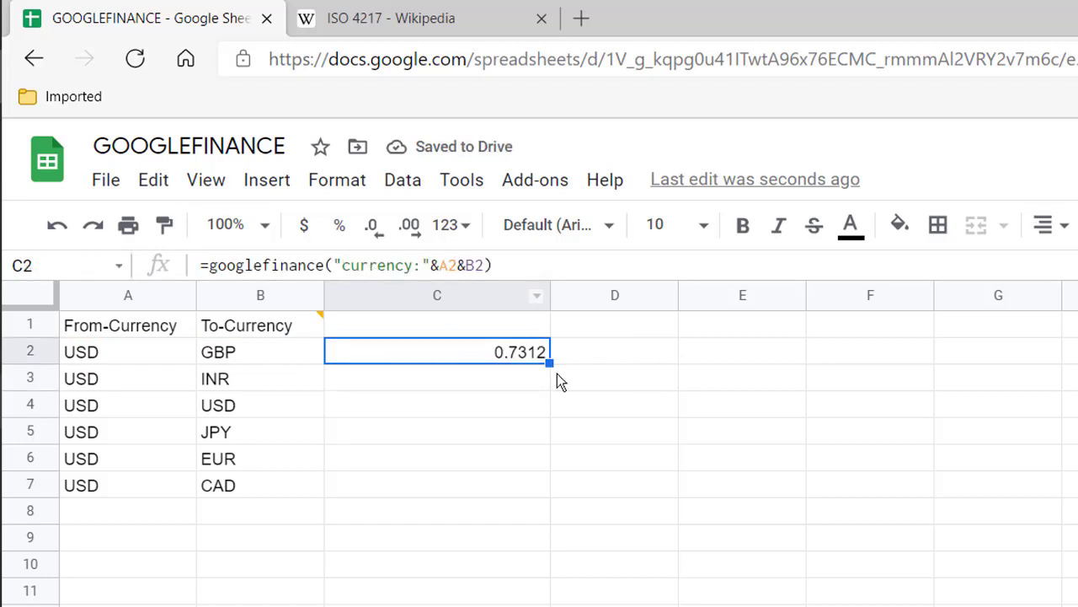
pyautogui.moveTo(549, 362); pyautogui.dragTo(520, 485)
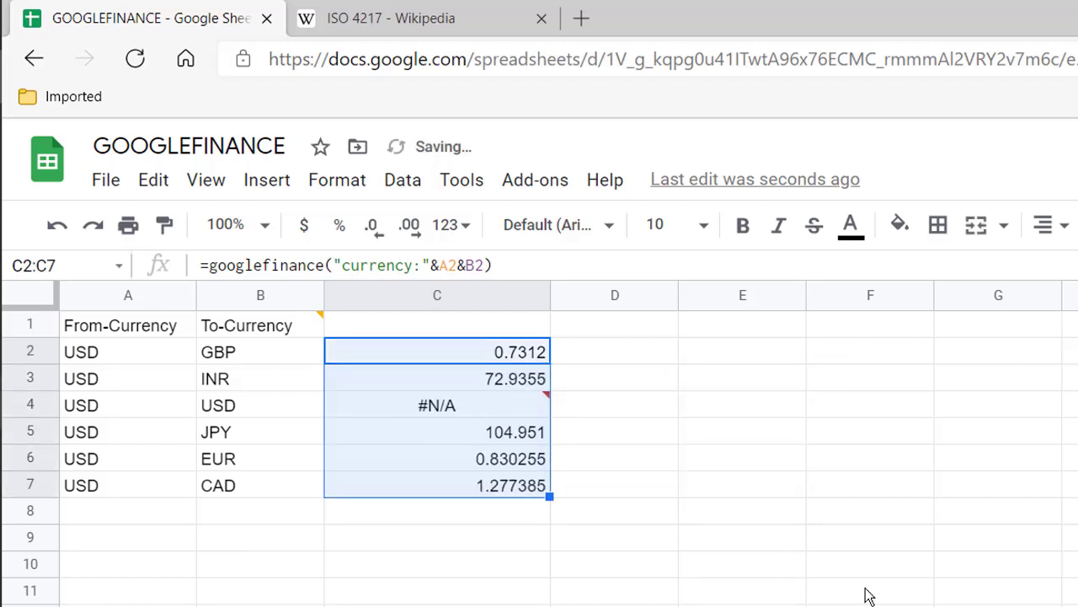
pyautogui.click(628, 401)
pyautogui.click(514, 384)
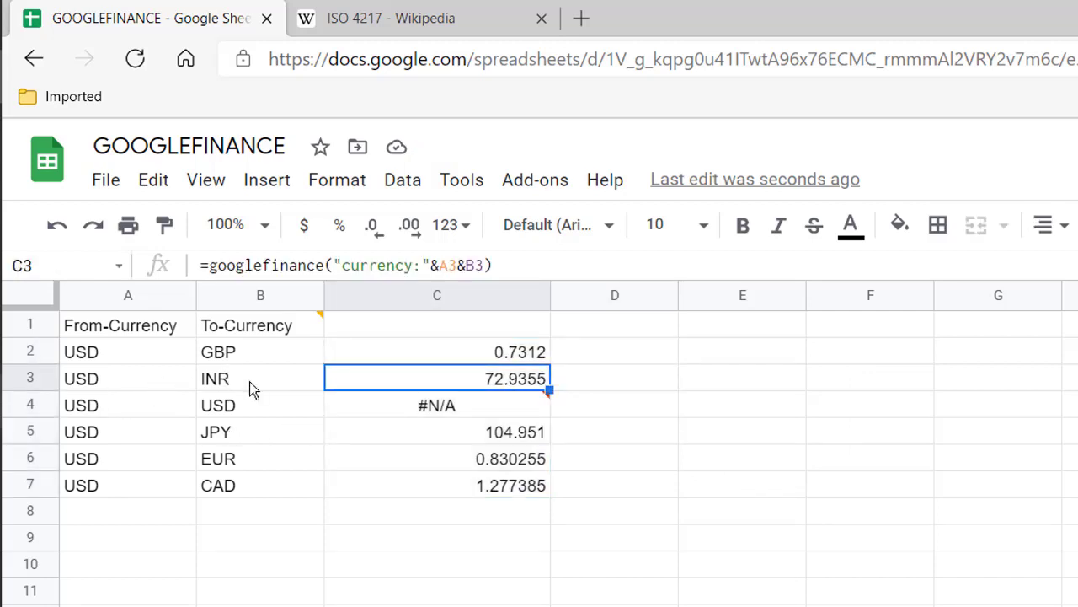
pyautogui.click(256, 431)
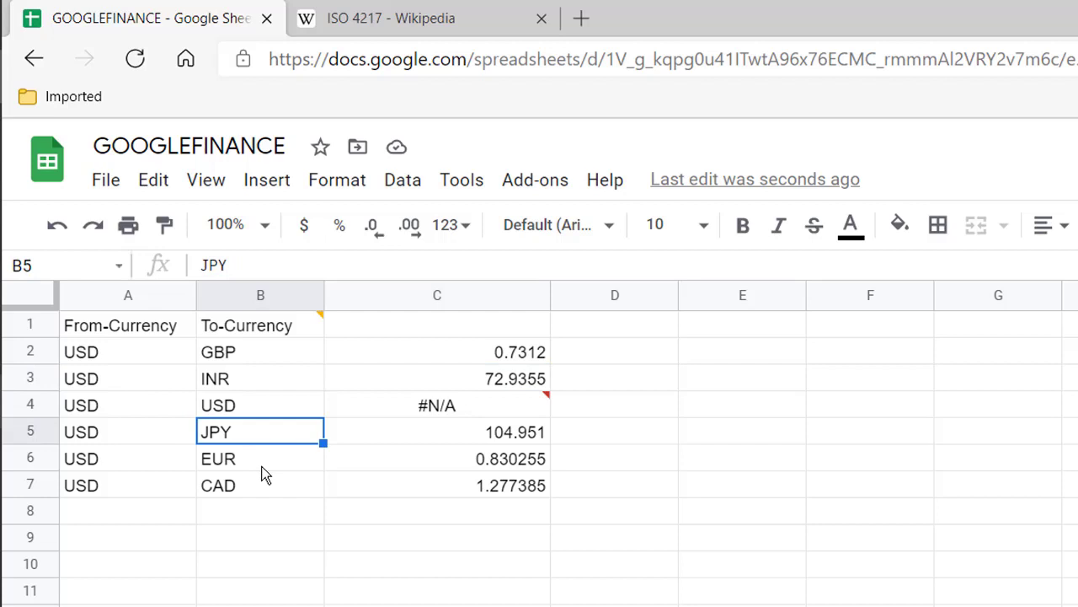
pyautogui.click(262, 468)
pyautogui.click(266, 489)
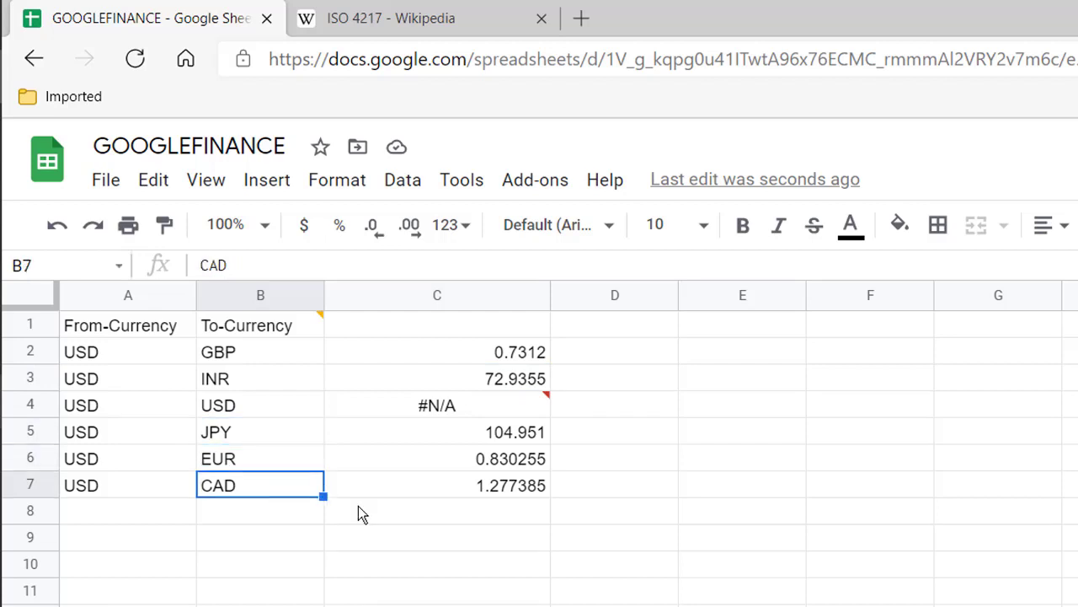
pyautogui.click(696, 503)
pyautogui.click(514, 354)
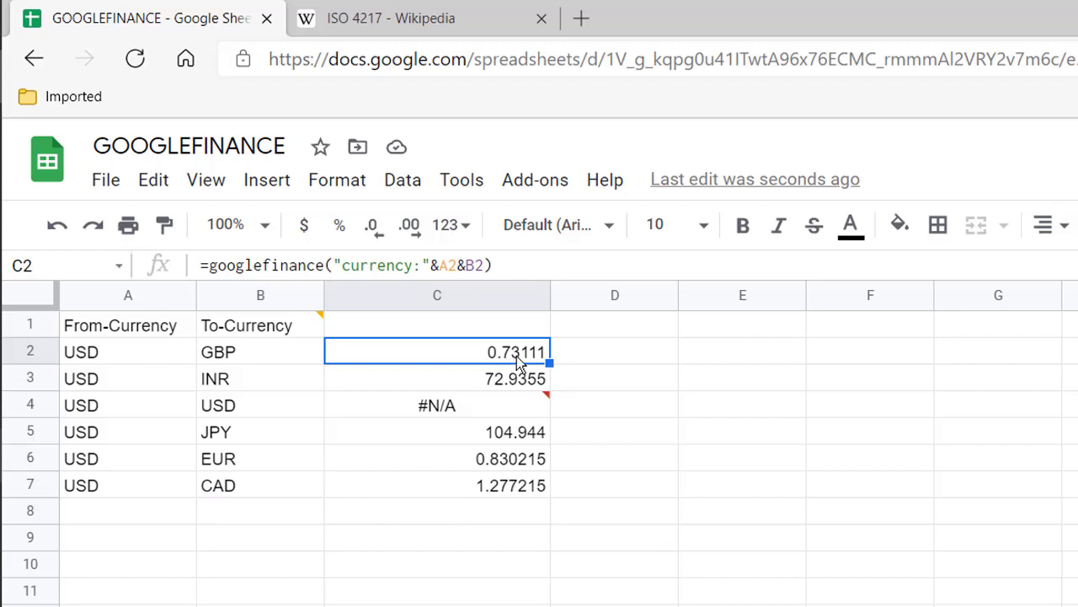
# - Add "price" and "1/1/2010" arguments to C2's GOOGLEFINANCE formula
pyautogui.click(524, 267)
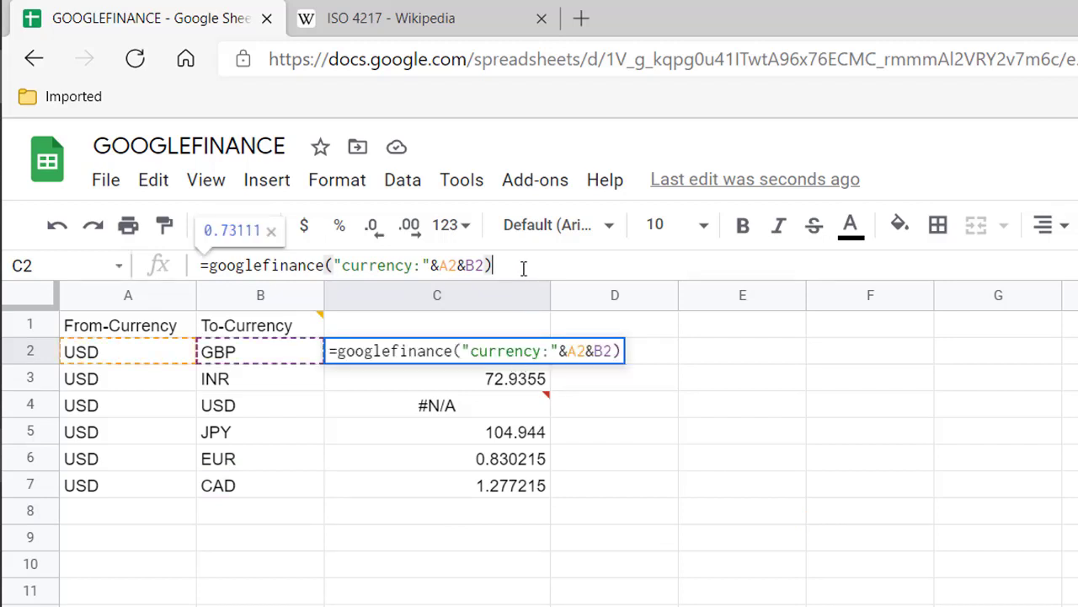
pyautogui.press('BackSpace')
pyautogui.write(',')
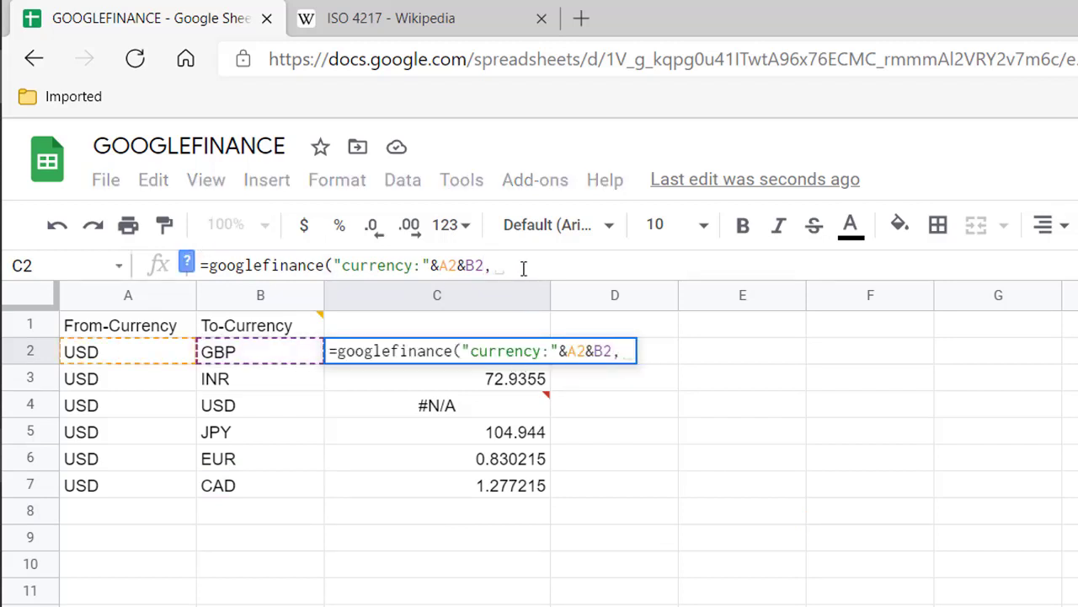
pyautogui.write('"')
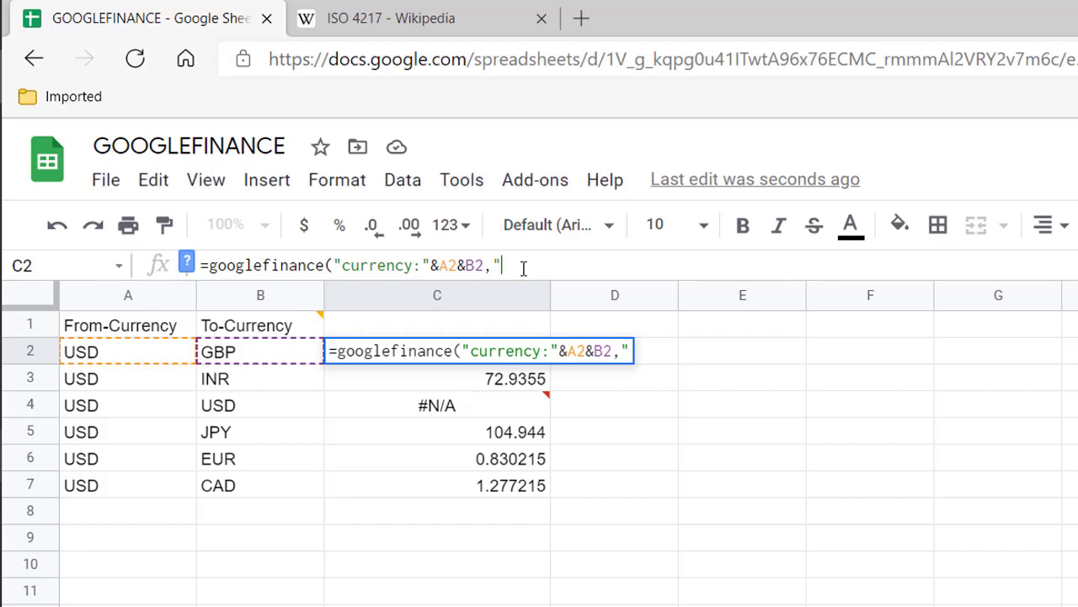
pyautogui.write('price",')
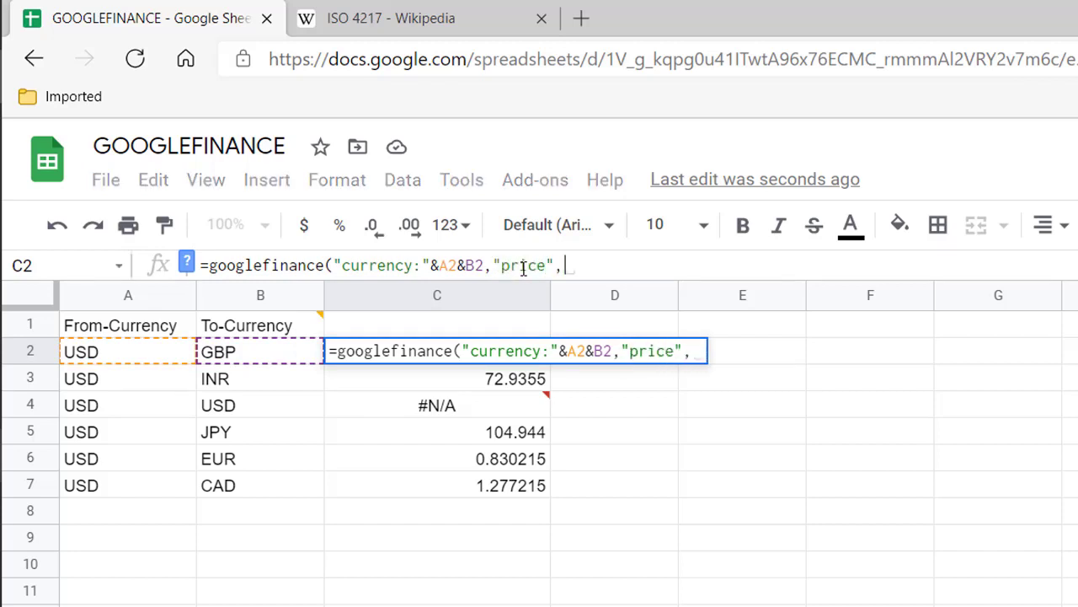
pyautogui.write('"')
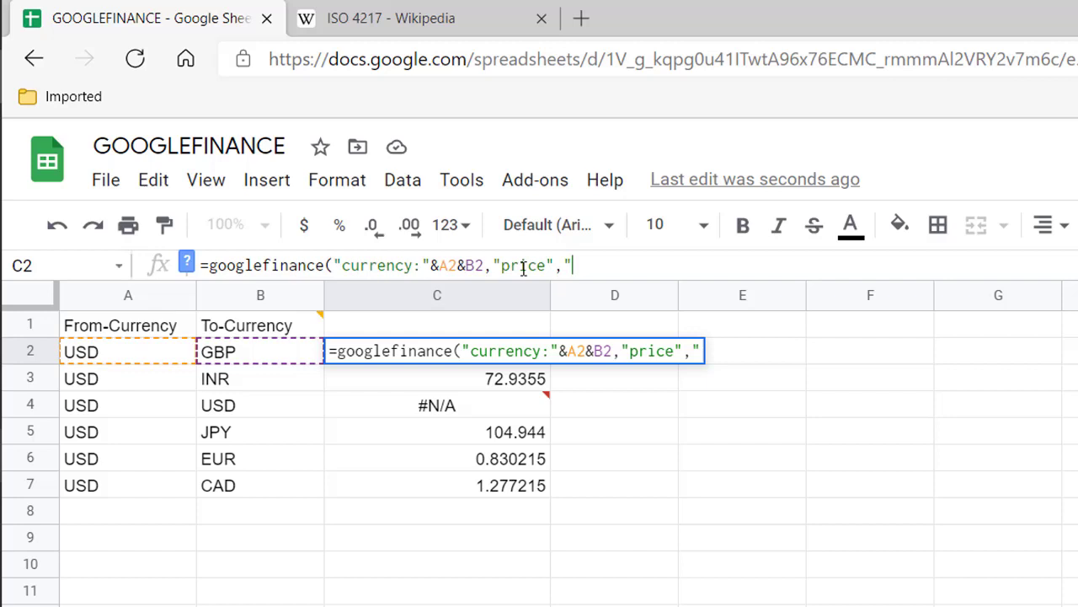
pyautogui.write('1/1')
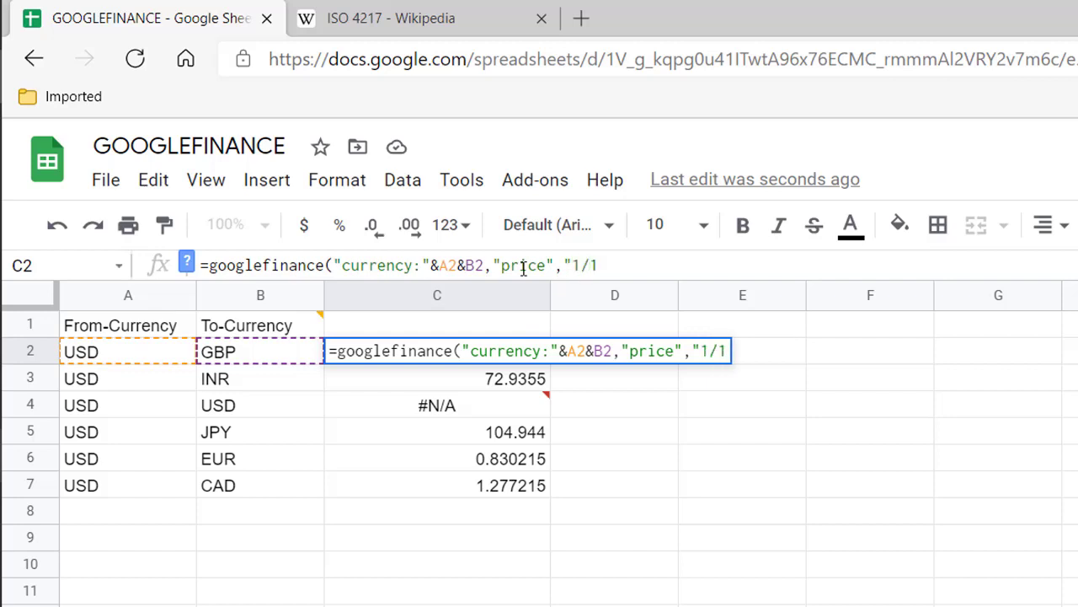
pyautogui.write('/2010"')
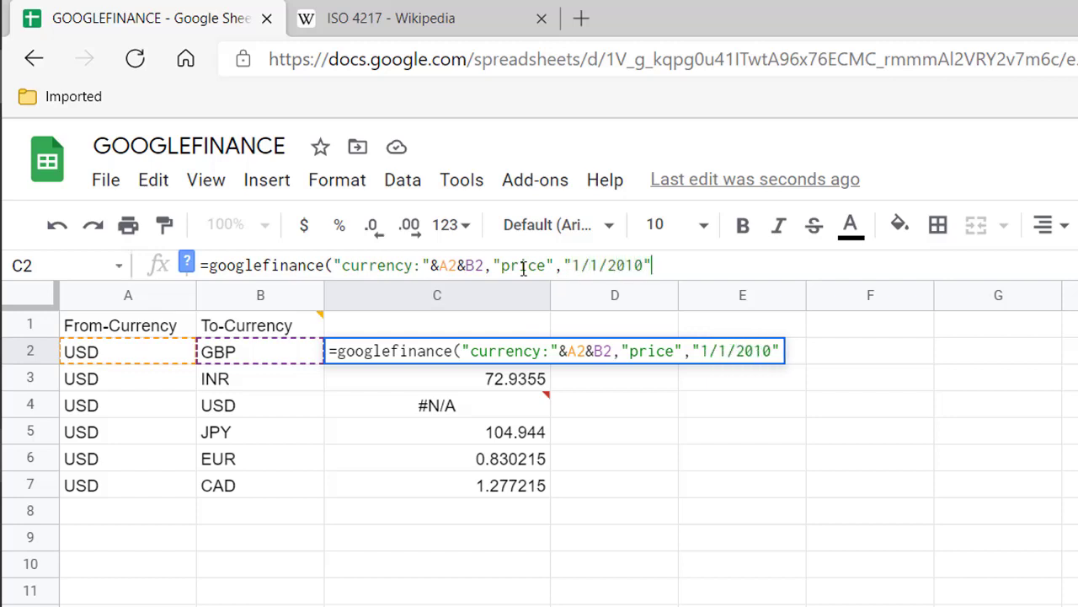
pyautogui.write(')')
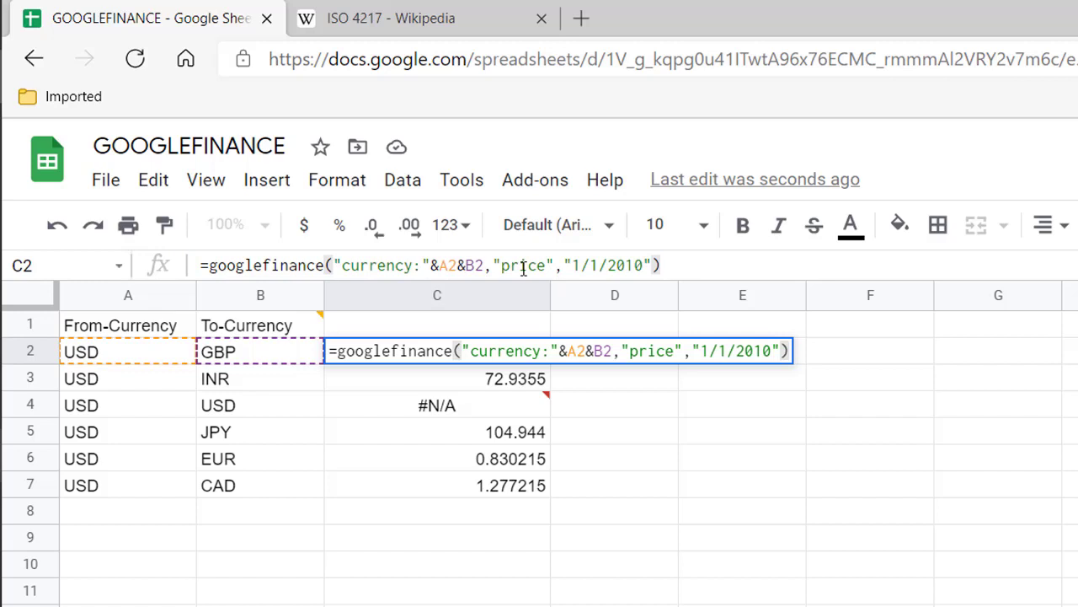
pyautogui.press('Return')
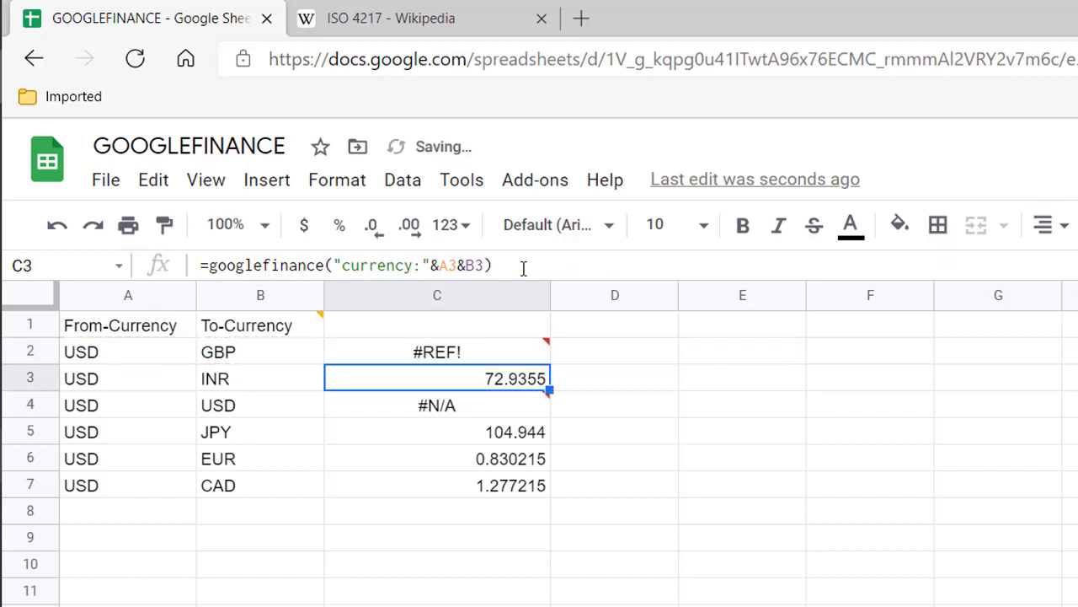
# - Clear C3:C7 to fix C2's #REF! error so its result can spill
pyautogui.click(484, 354)
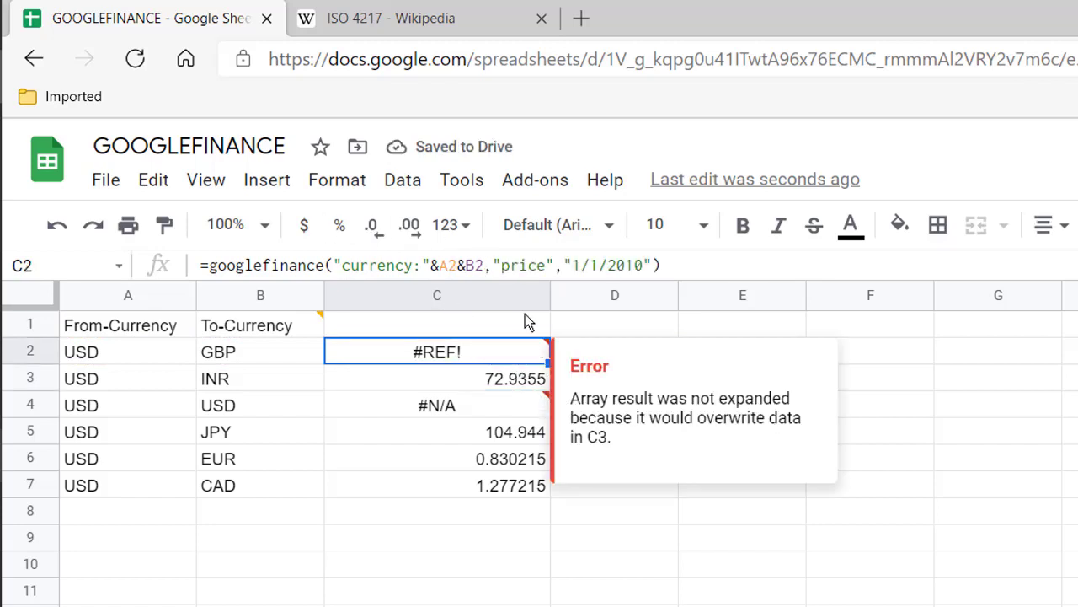
pyautogui.moveTo(498, 381); pyautogui.dragTo(491, 488)
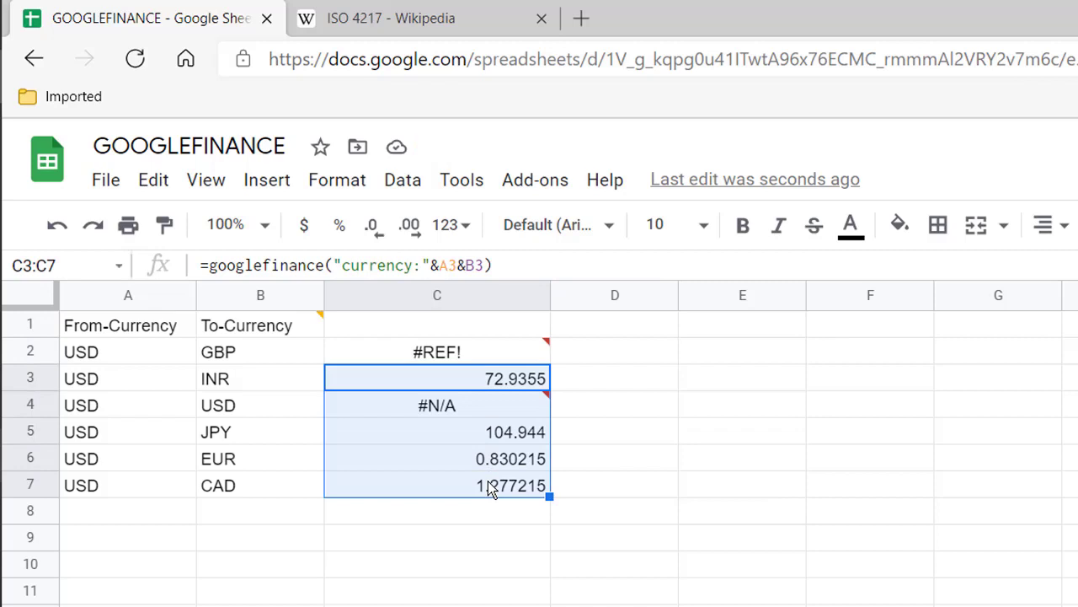
pyautogui.press('Delete')
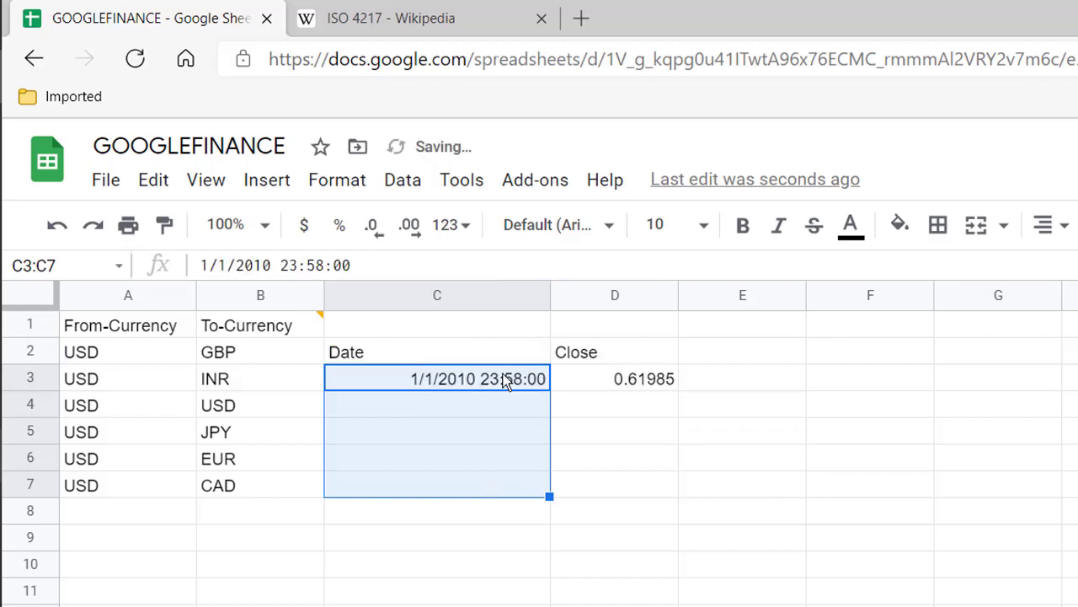
# - Inspect C2's spilled result: Date 1/1/2010 23:58:00 and Close 0.61985 in D3
pyautogui.click(497, 448)
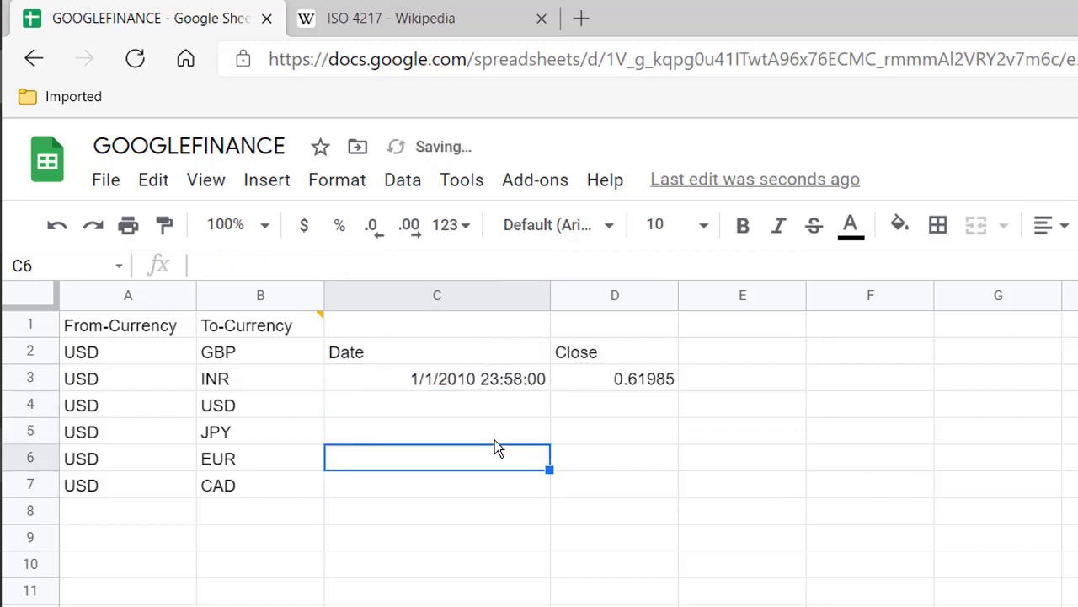
pyautogui.click(488, 357)
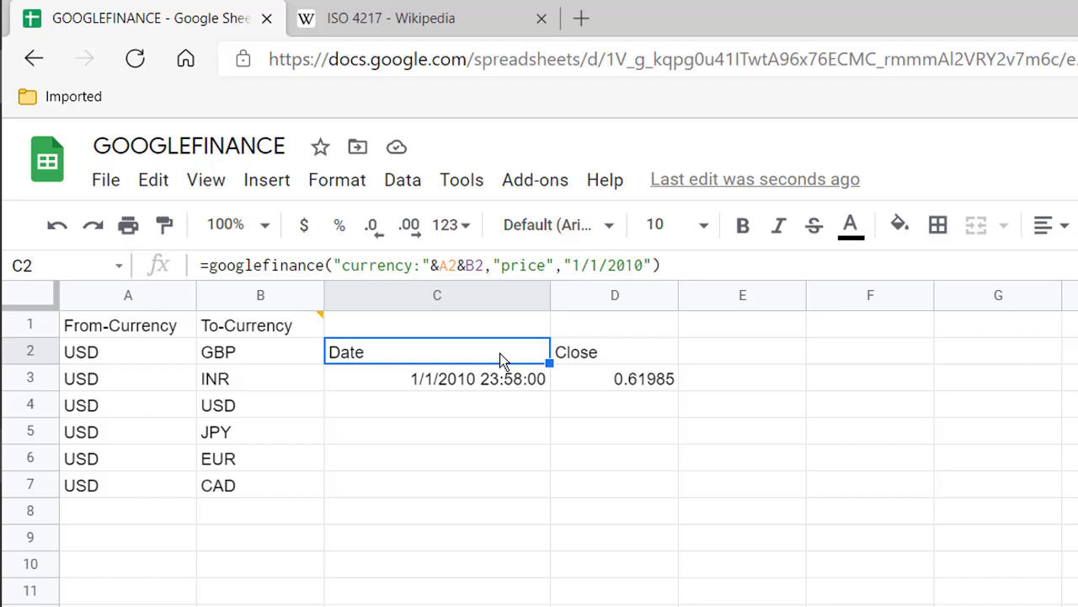
pyautogui.click(616, 352)
pyautogui.click(598, 384)
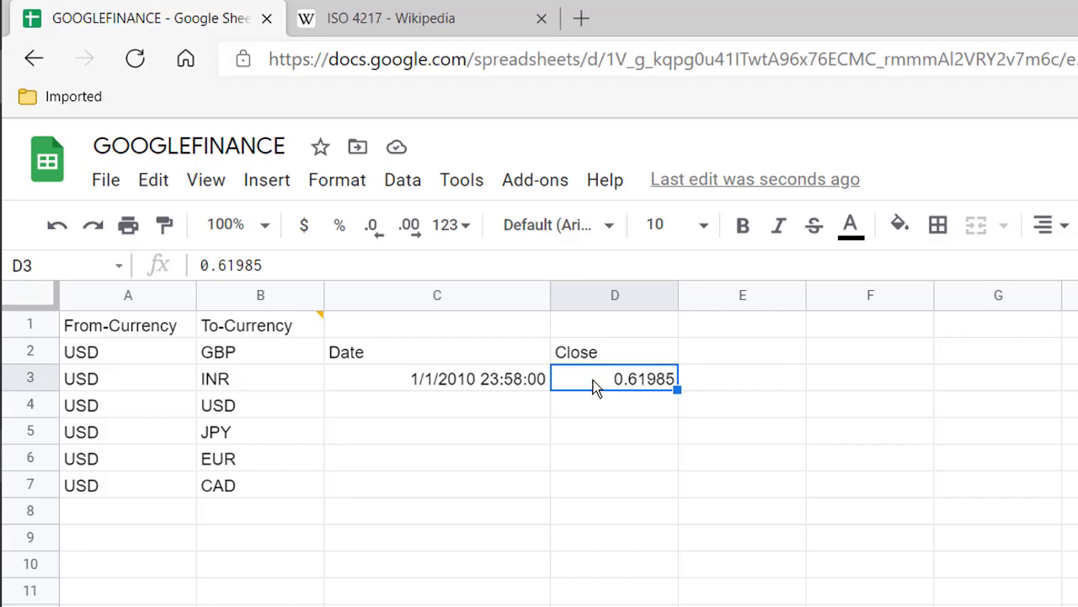
# - Wrap C2 in INDEX(...,2,2) and fill down to C7, giving rates like 0.61985 GBP and 92.92 JPY
pyautogui.click(464, 358)
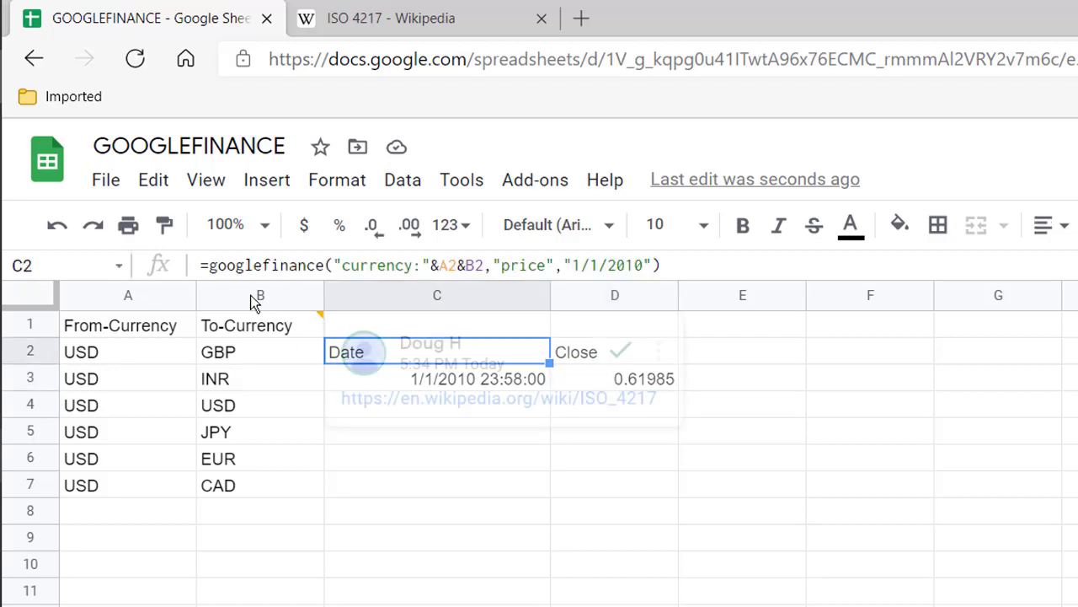
pyautogui.click(209, 265)
pyautogui.write('In')
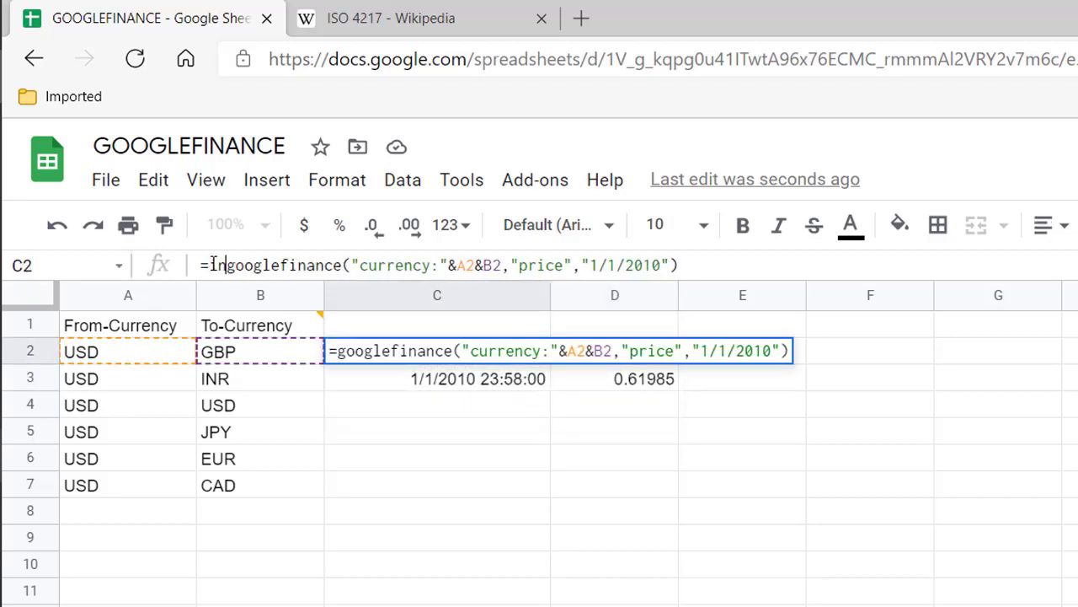
pyautogui.write('des')
pyautogui.press('BackSpace')
pyautogui.write('x')
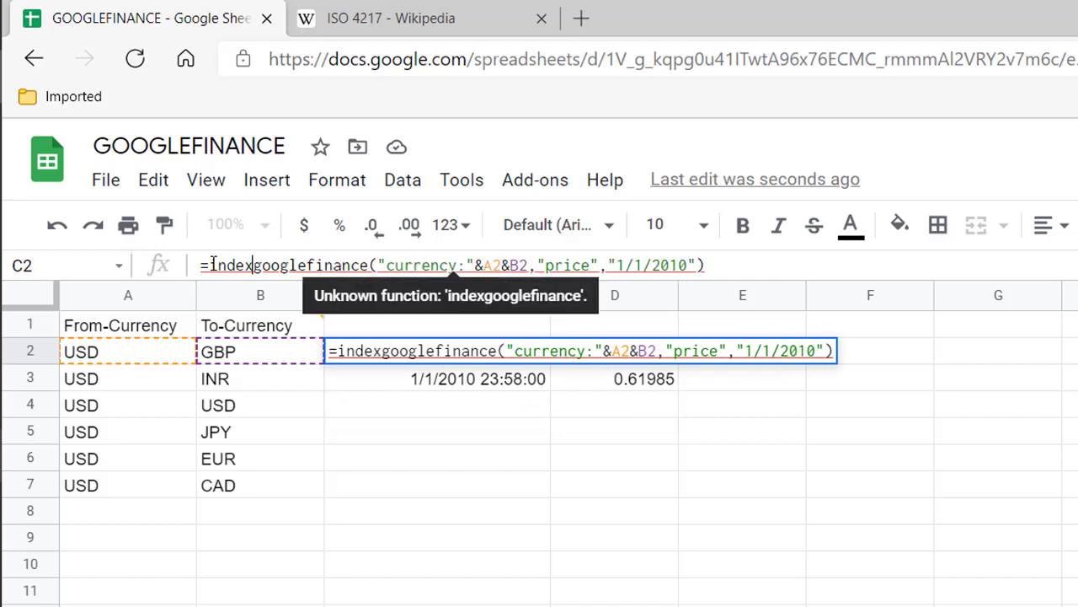
pyautogui.write('(')
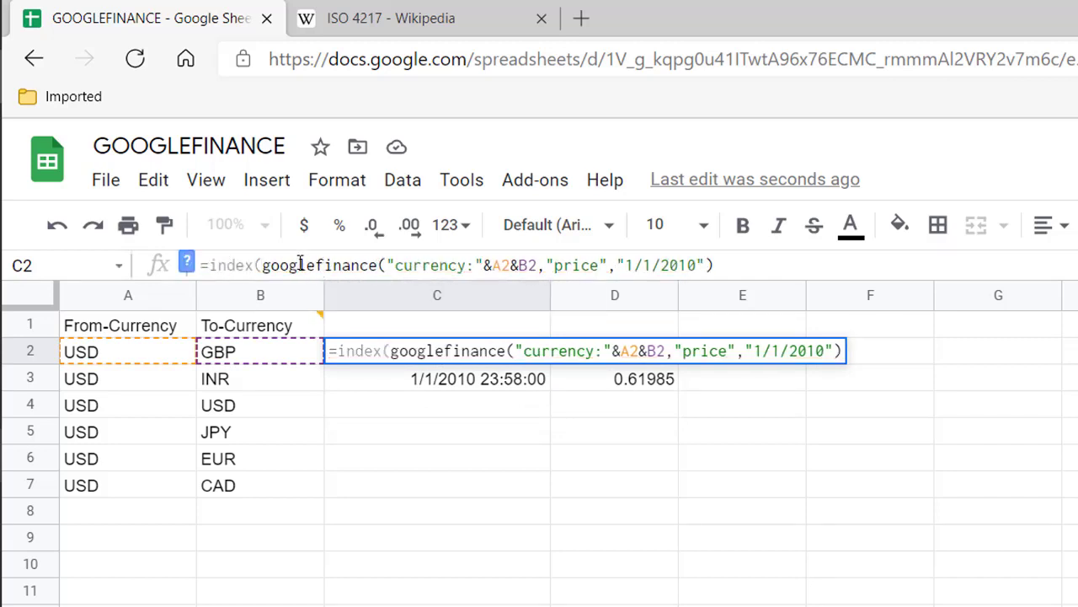
pyautogui.click(725, 265)
pyautogui.write(',2')
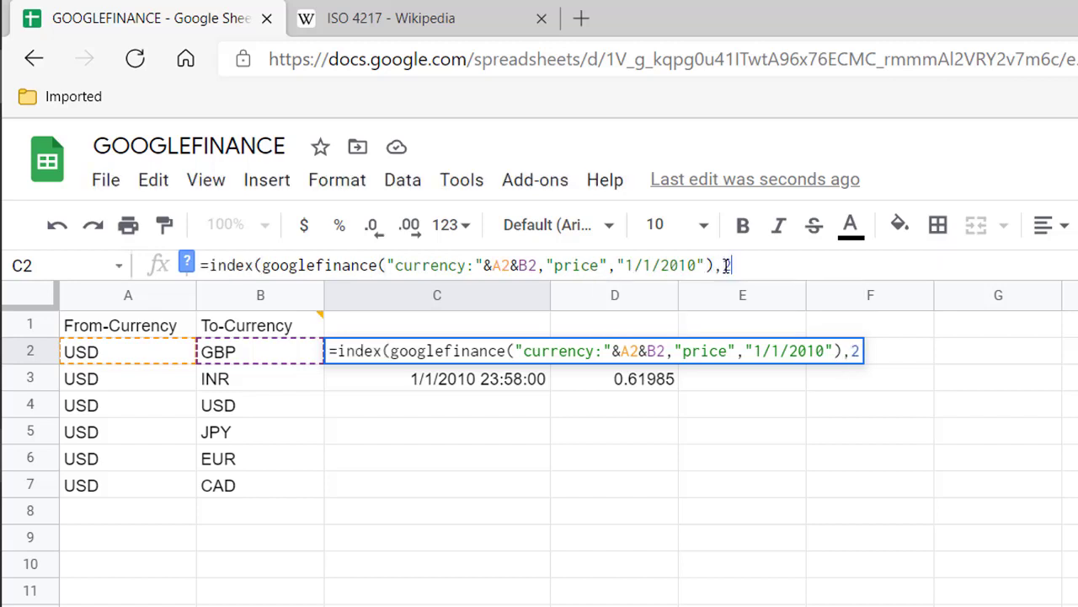
pyautogui.write(',2')
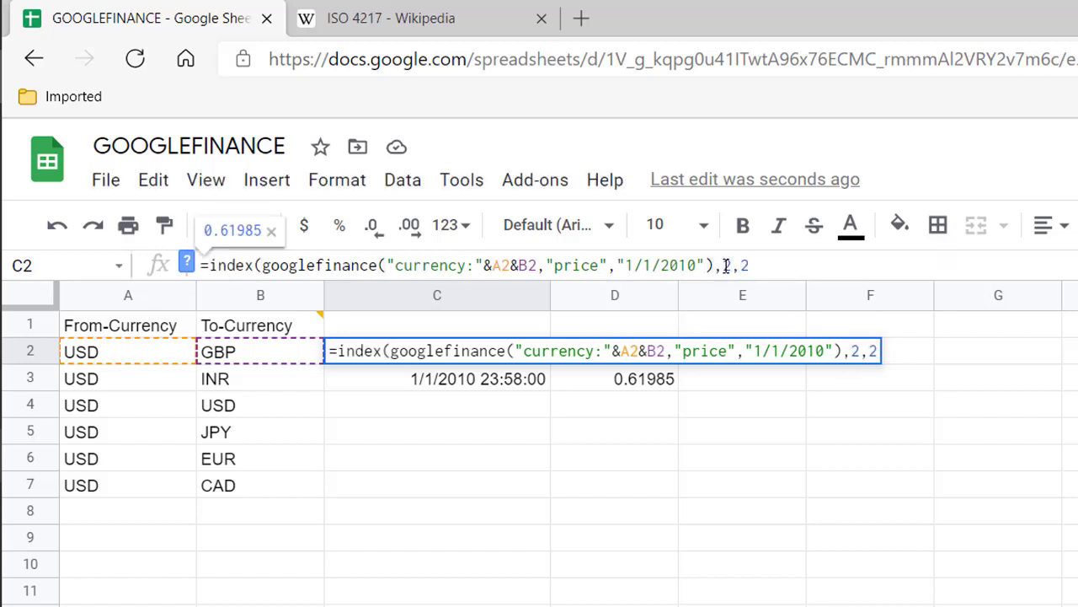
pyautogui.write(')')
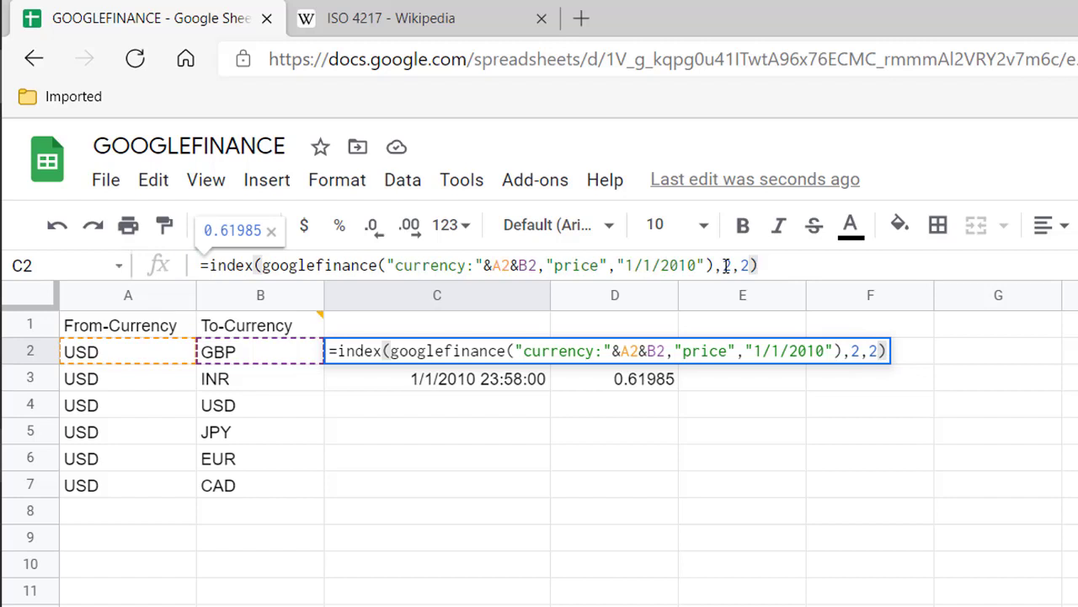
pyautogui.press('Return')
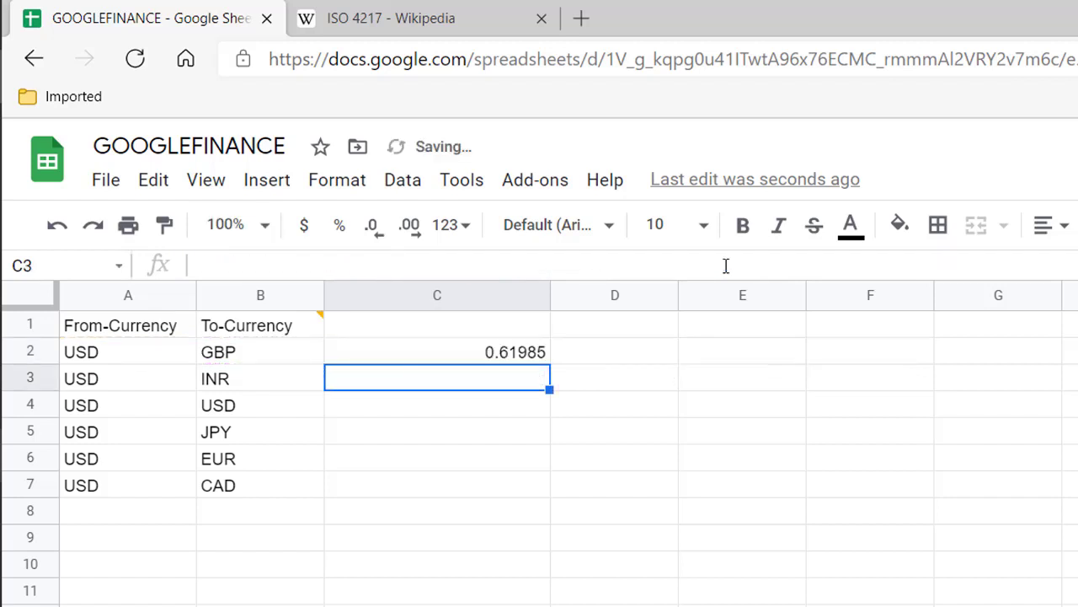
pyautogui.click(476, 359)
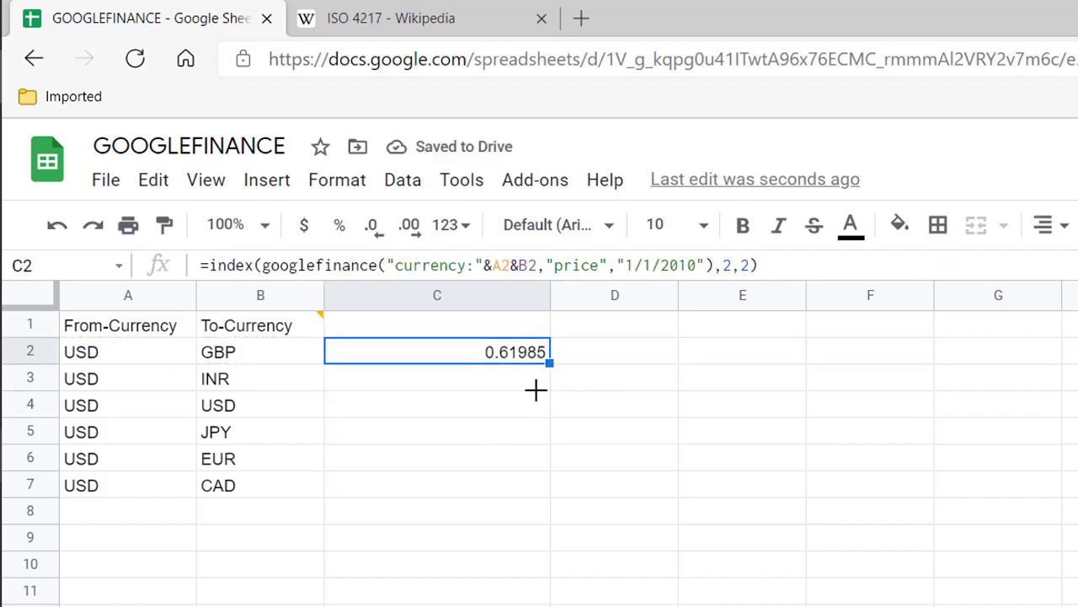
pyautogui.moveTo(536, 389); pyautogui.dragTo(658, 484)
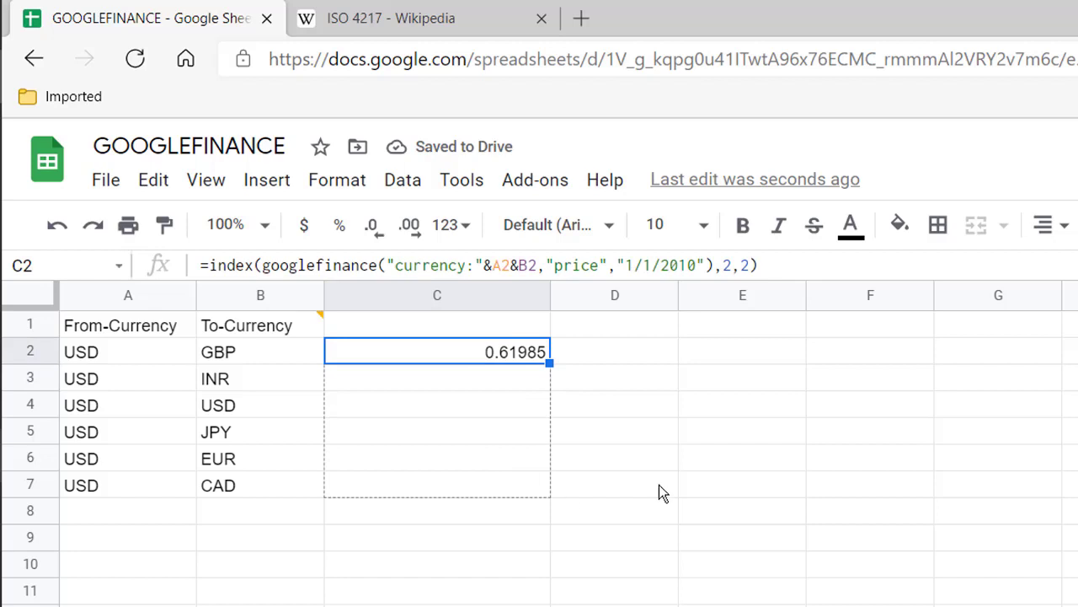
# - Label C1 'conversion rate as of -->' and enter 1/1/2010 in D1
pyautogui.click(512, 328)
pyautogui.write('conver')
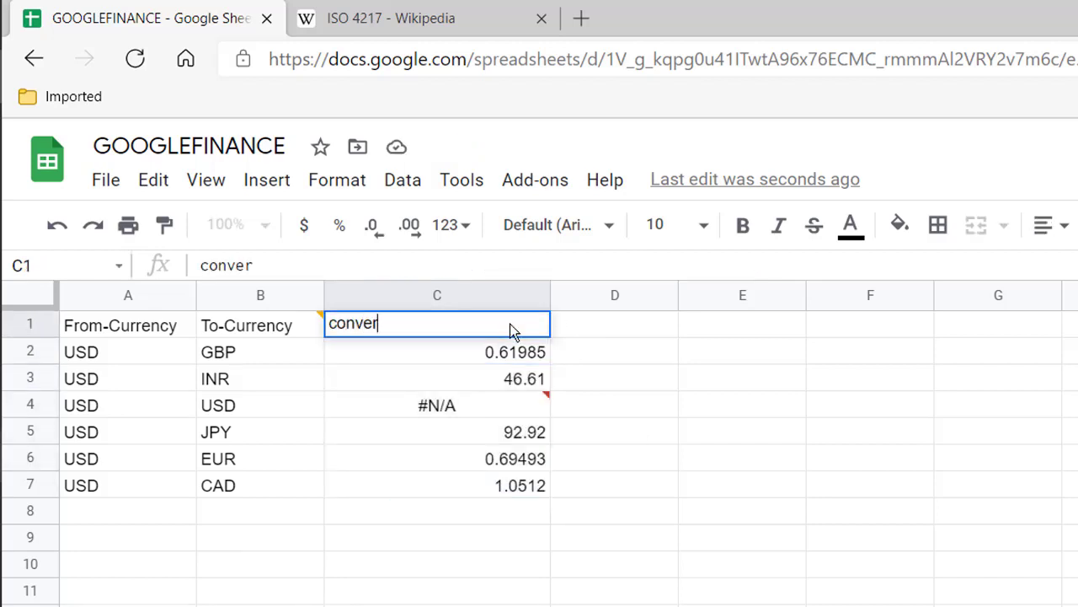
pyautogui.write('sion rate a')
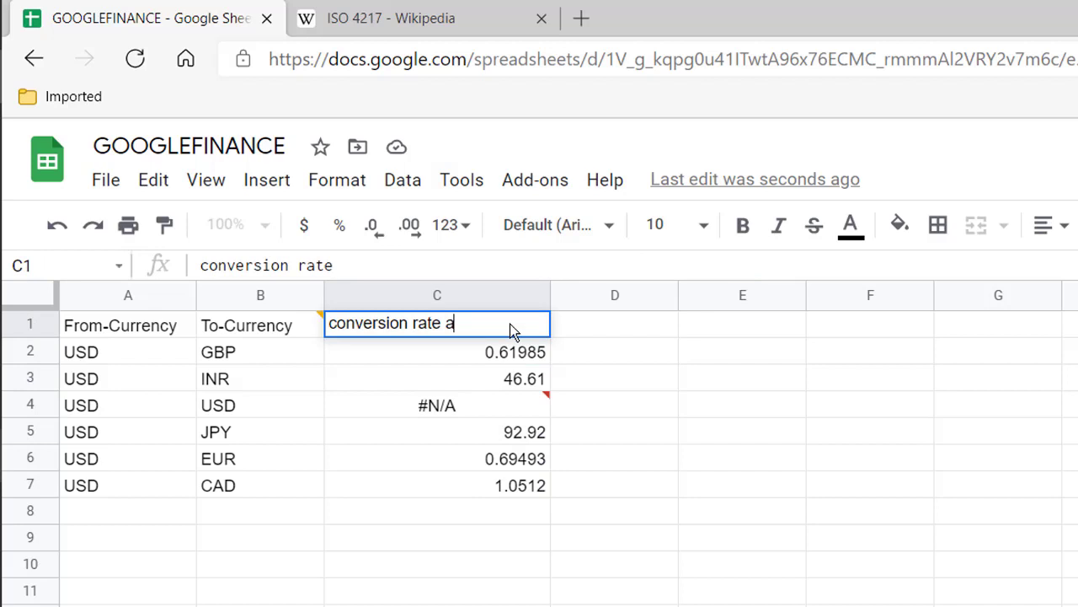
pyautogui.write('s of -->')
pyautogui.click(605, 325)
pyautogui.write('1/1/')
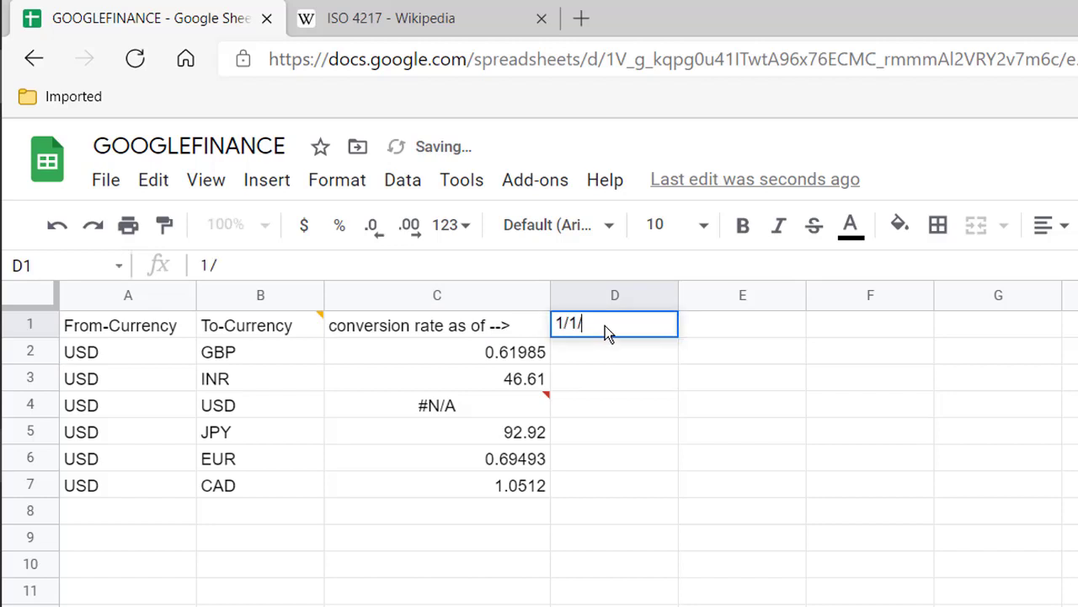
pyautogui.write('2010')
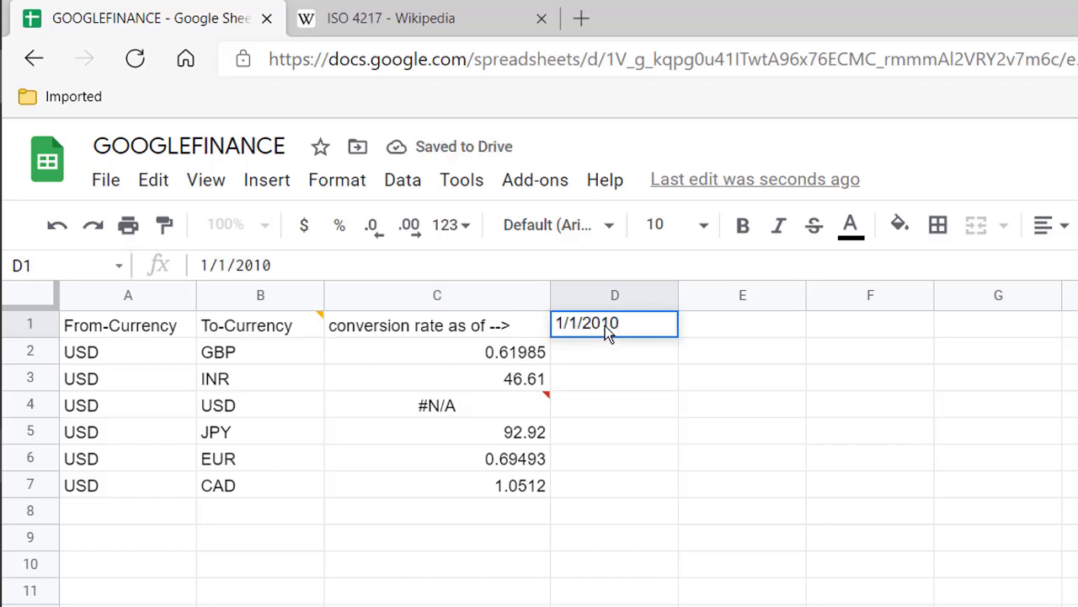
pyautogui.press('Return')
# - Replace C2's hard-coded date with the absolute reference $D$1 and fill it down to C7
pyautogui.click(520, 352)
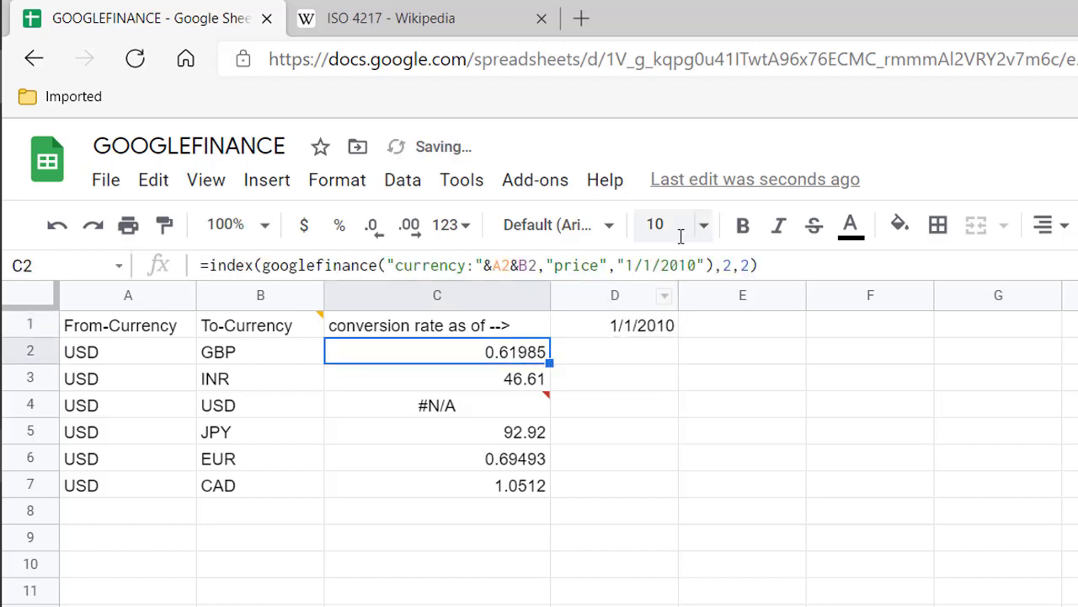
pyautogui.click(705, 265)
pyautogui.press('BackSpace')
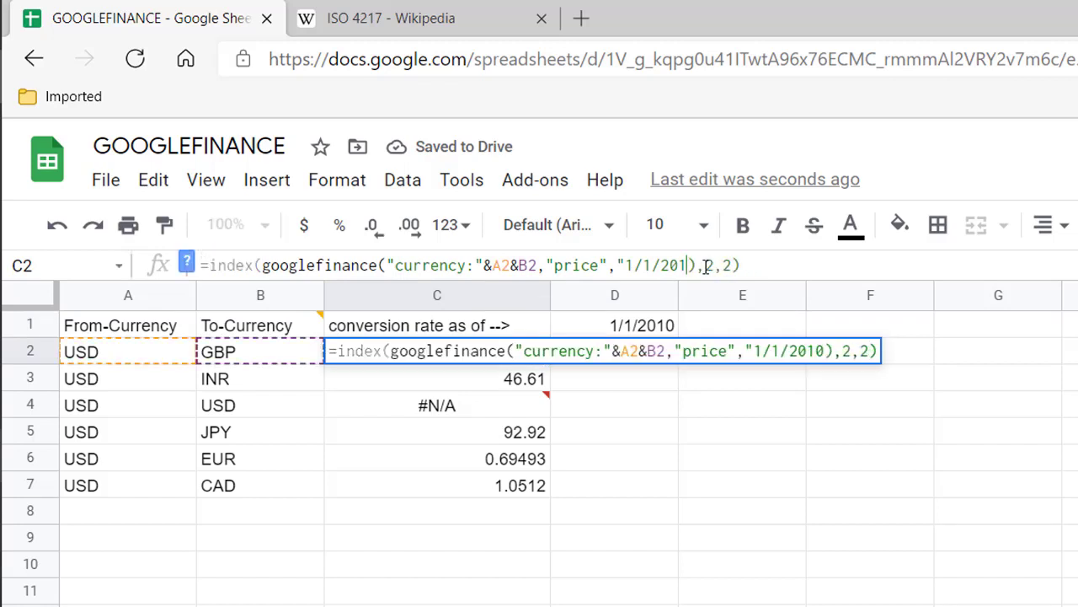
pyautogui.press('BackSpace')
pyautogui.press('BackSpace')
pyautogui.press('BackSpace')
pyautogui.press('BackSpace')
pyautogui.press('BackSpace')
pyautogui.press('BackSpace')
pyautogui.press('BackSpace')
pyautogui.press('BackSpace')
pyautogui.press('BackSpace')
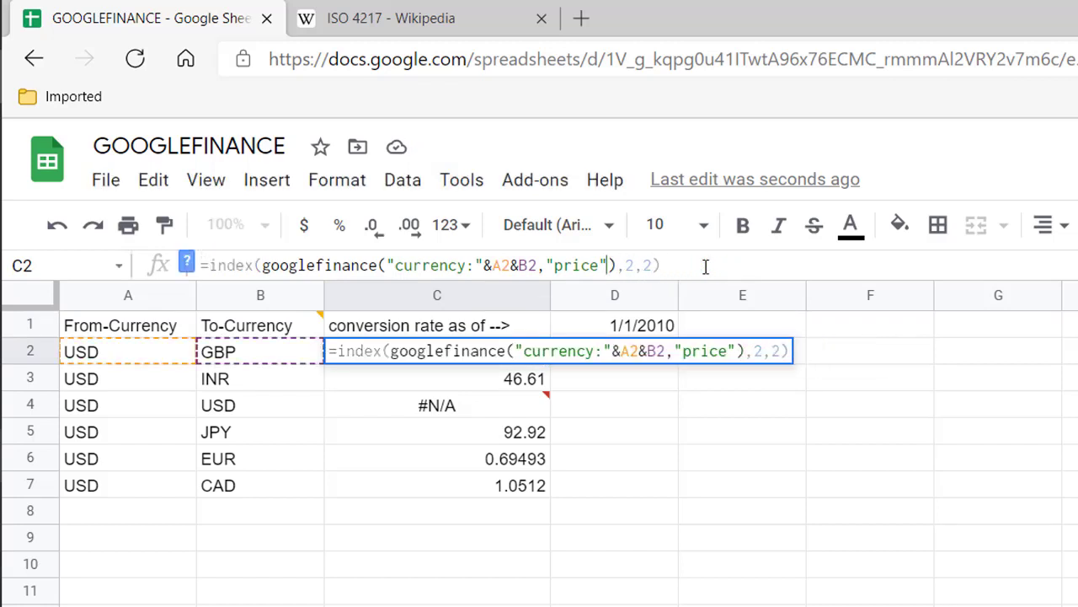
pyautogui.write(',')
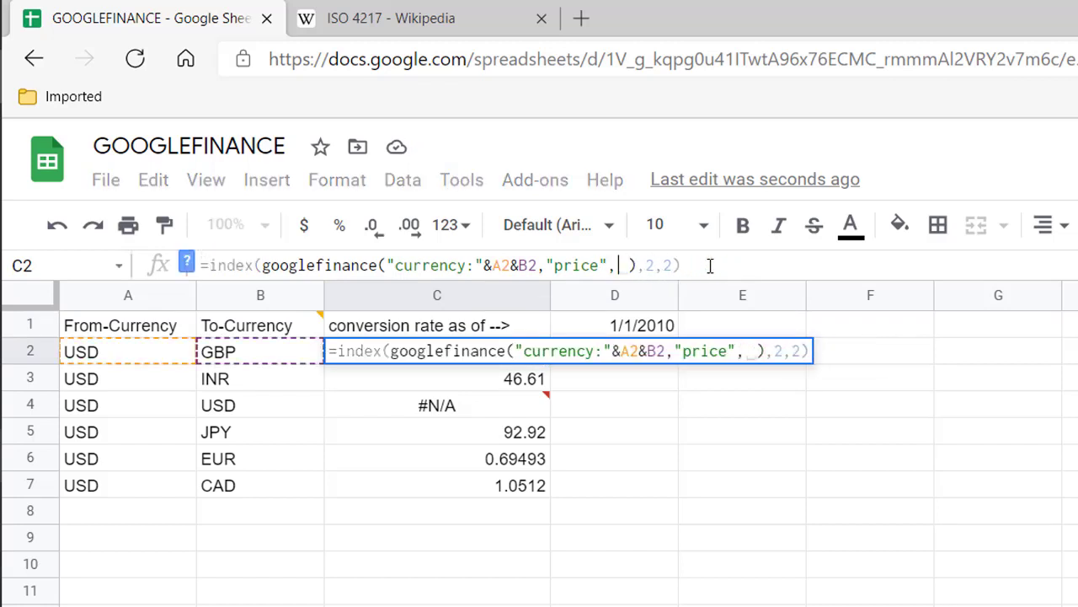
pyautogui.click(613, 334)
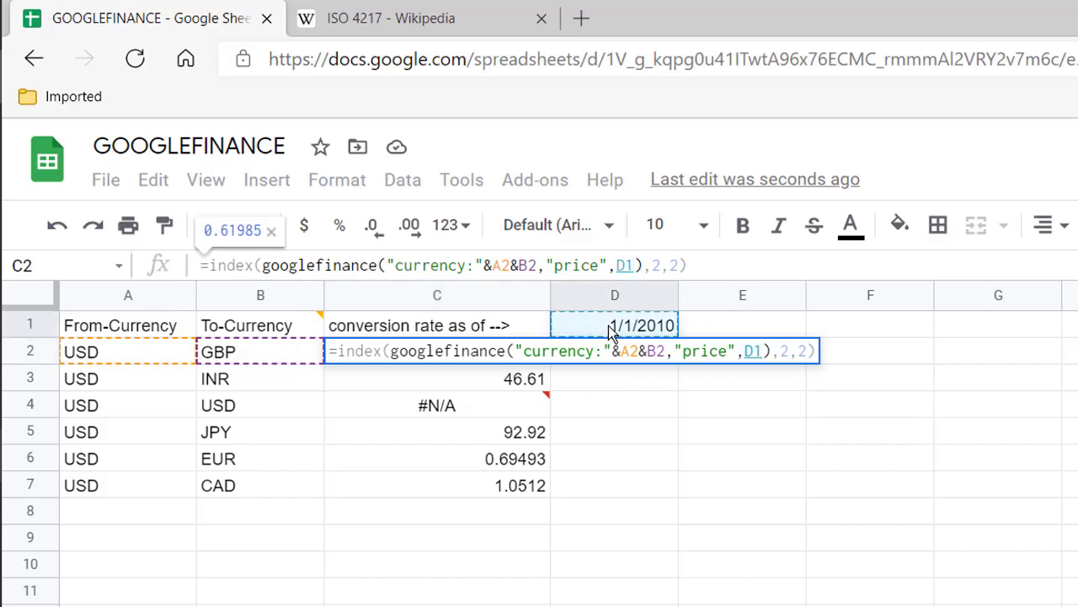
pyautogui.press('F4')
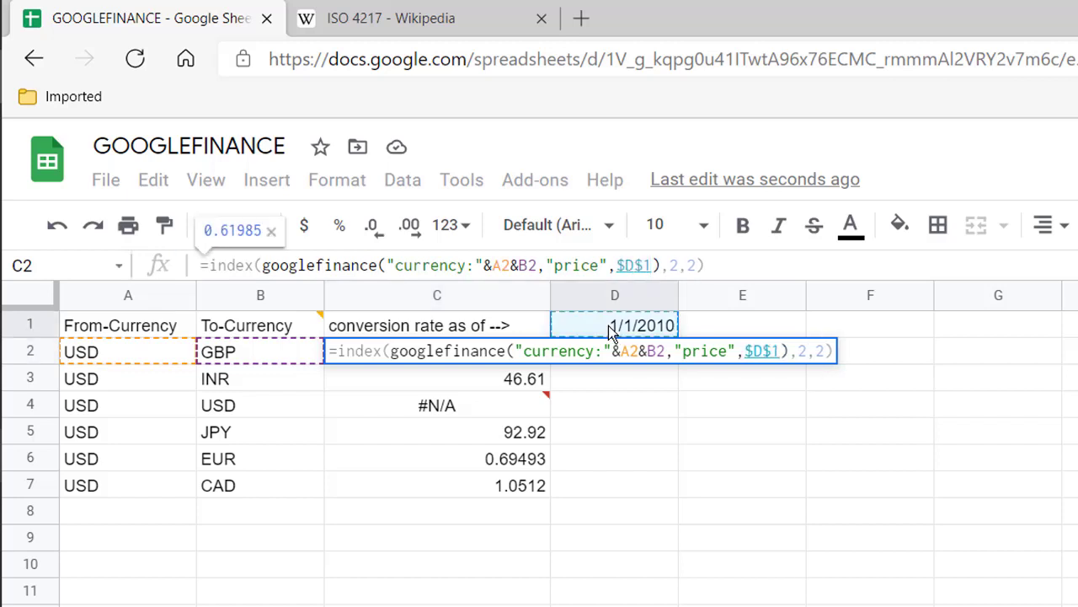
pyautogui.press('Return')
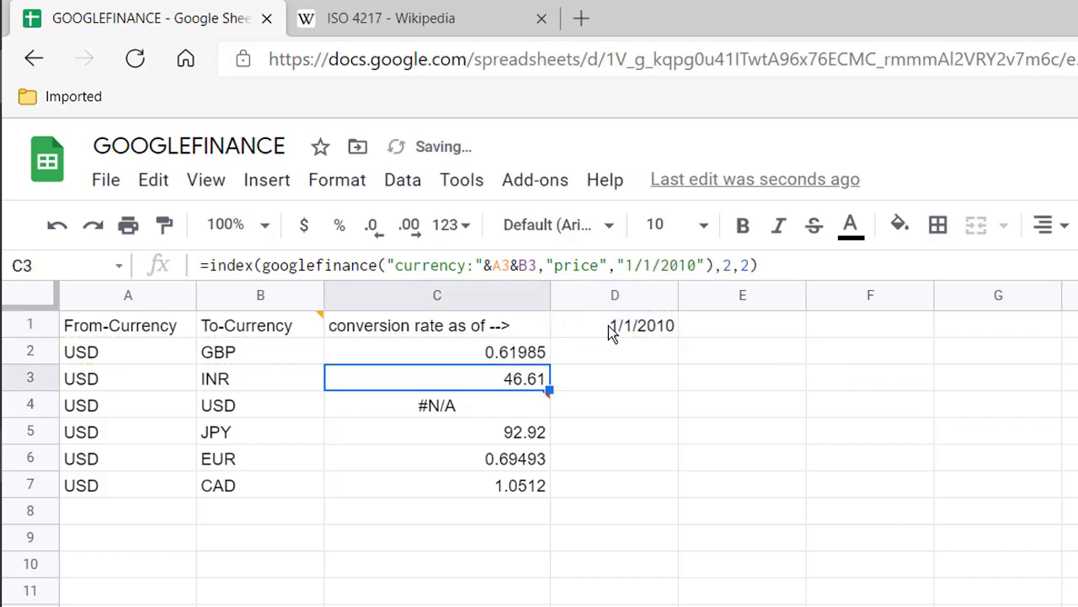
pyautogui.click(515, 359)
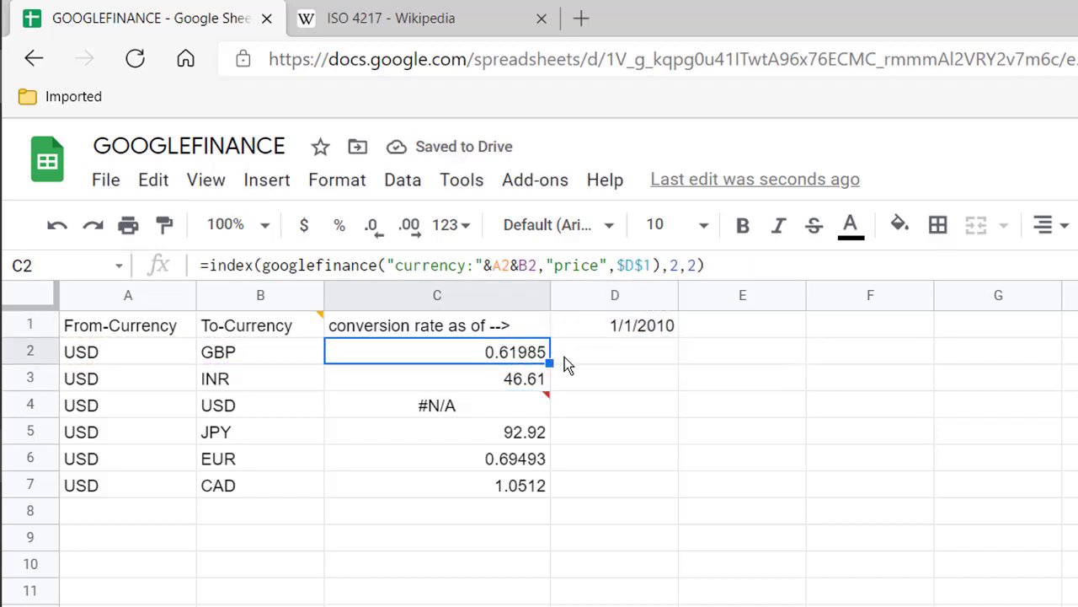
pyautogui.moveTo(548, 361); pyautogui.dragTo(519, 487)
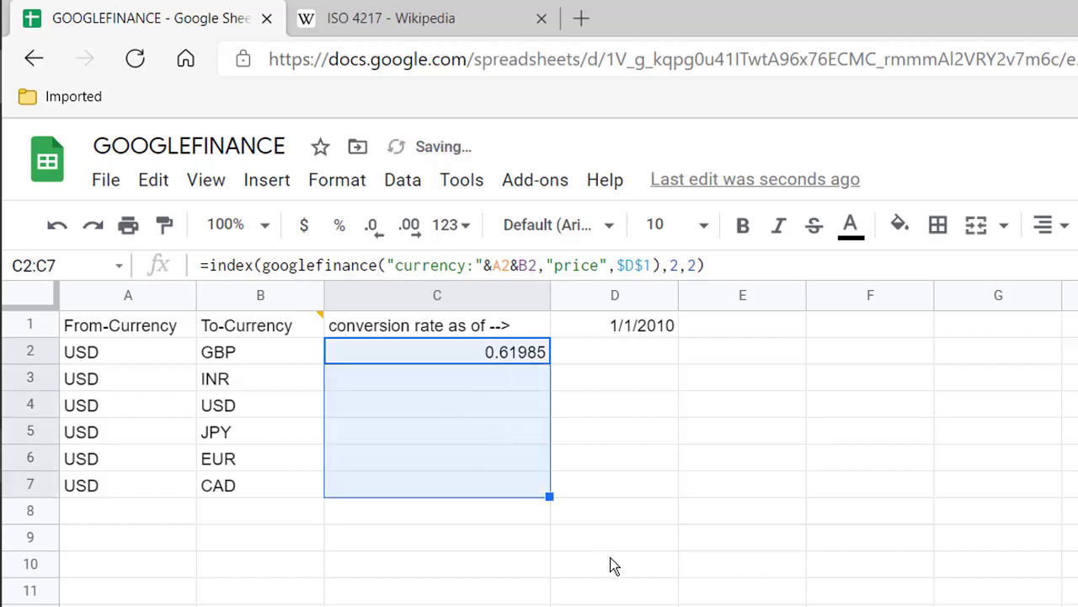
# - Change D1's year so the date reads 1/1/2020 and the rates in C2:C7 recalculate
pyautogui.click(660, 326)
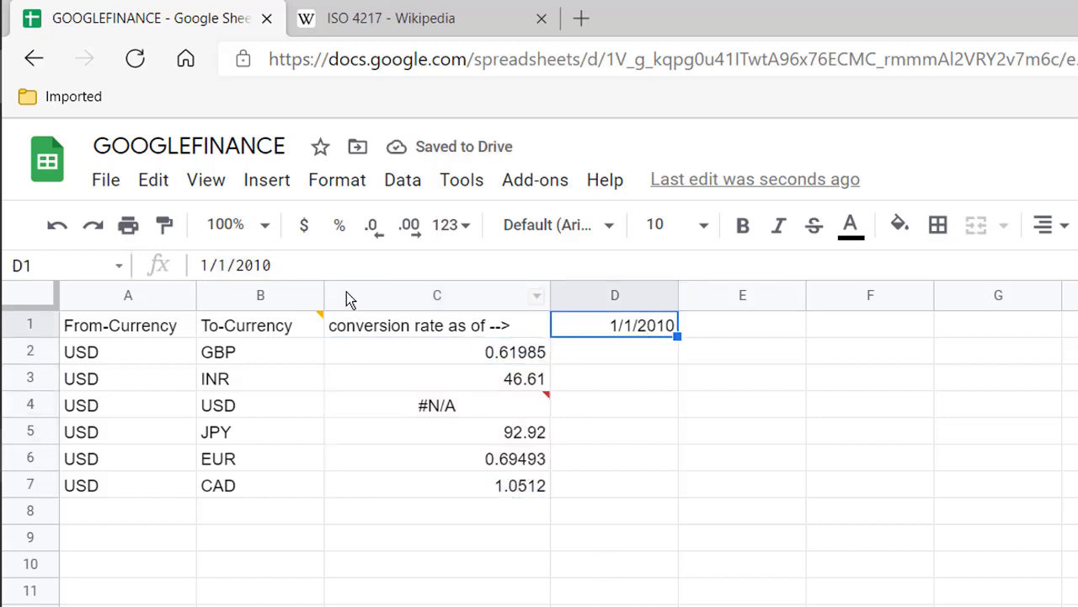
pyautogui.click(288, 267)
pyautogui.press('BackSpace')
pyautogui.press('BackSpace')
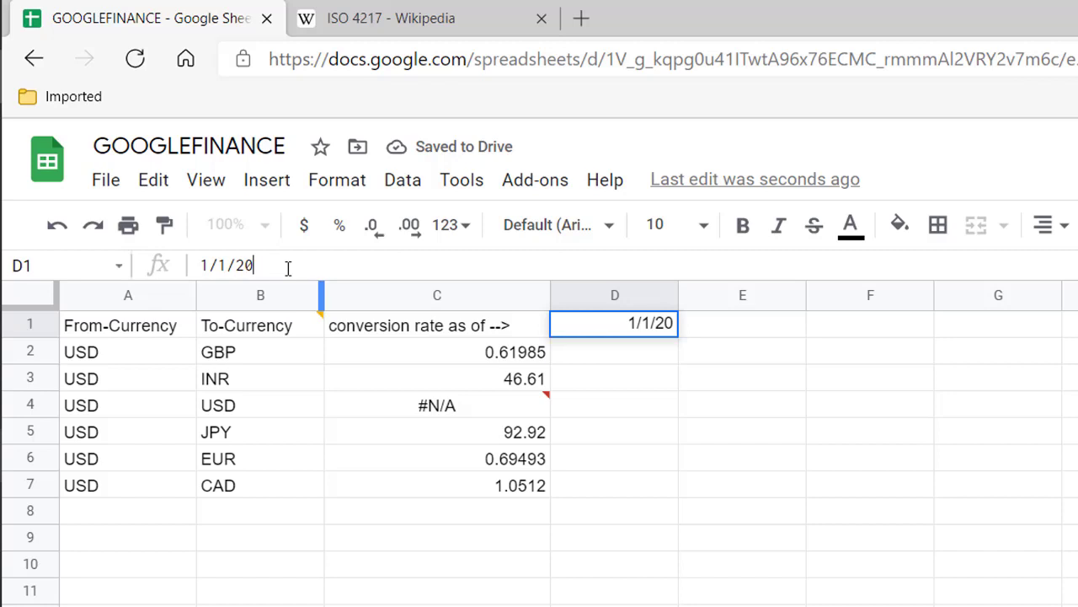
pyautogui.write('20')
pyautogui.press('Return')
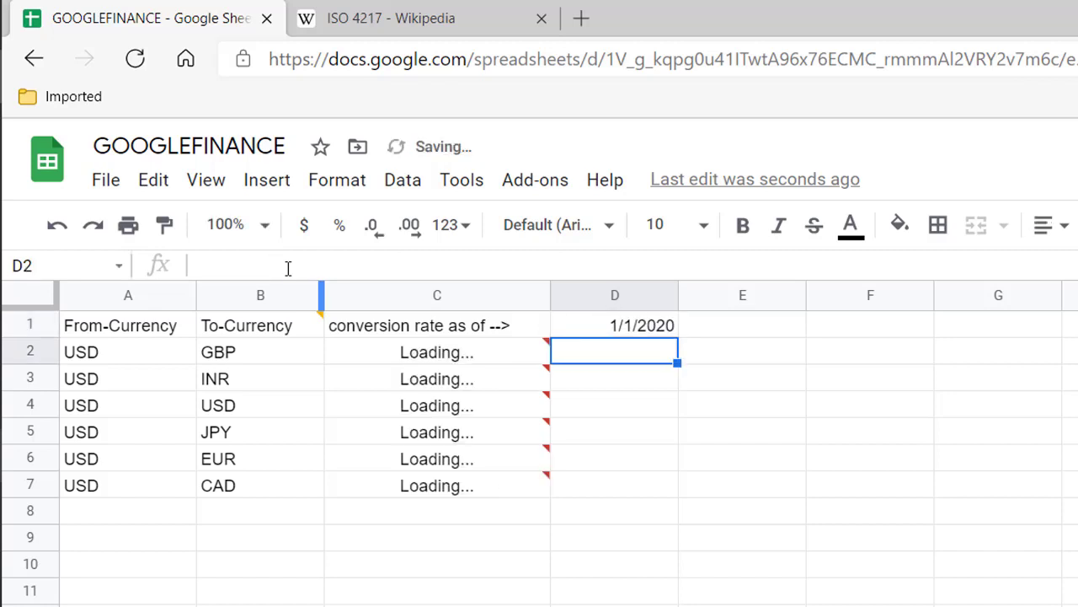